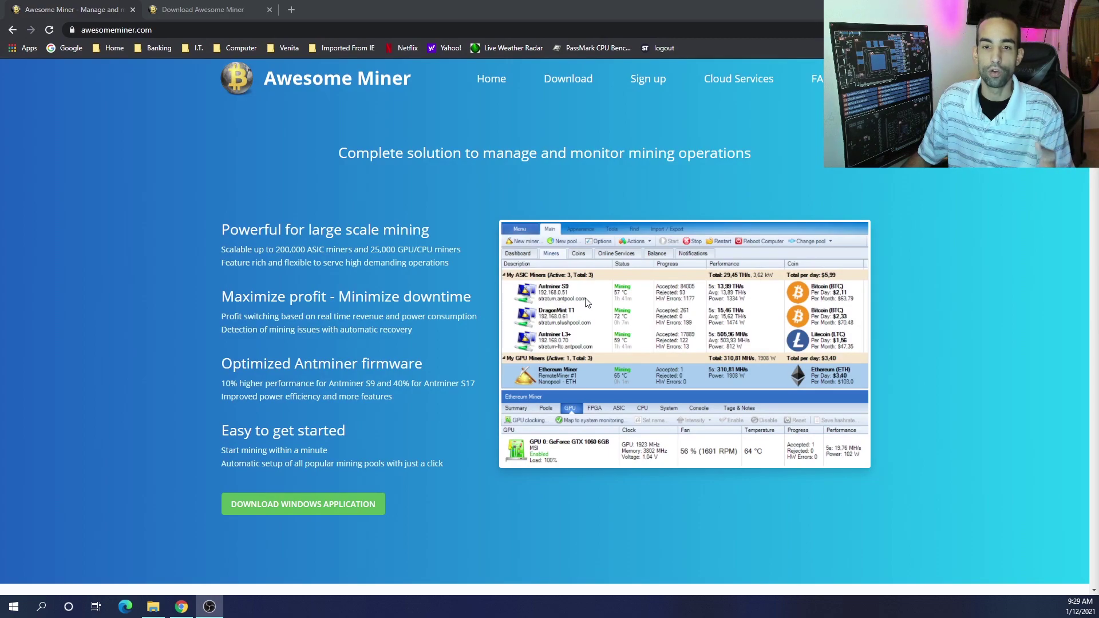
Scroll through the Awesome Miner home page's feature overview and back to the top
scroll(584, 312, "down", 1)
scroll(584, 312, "down", 7)
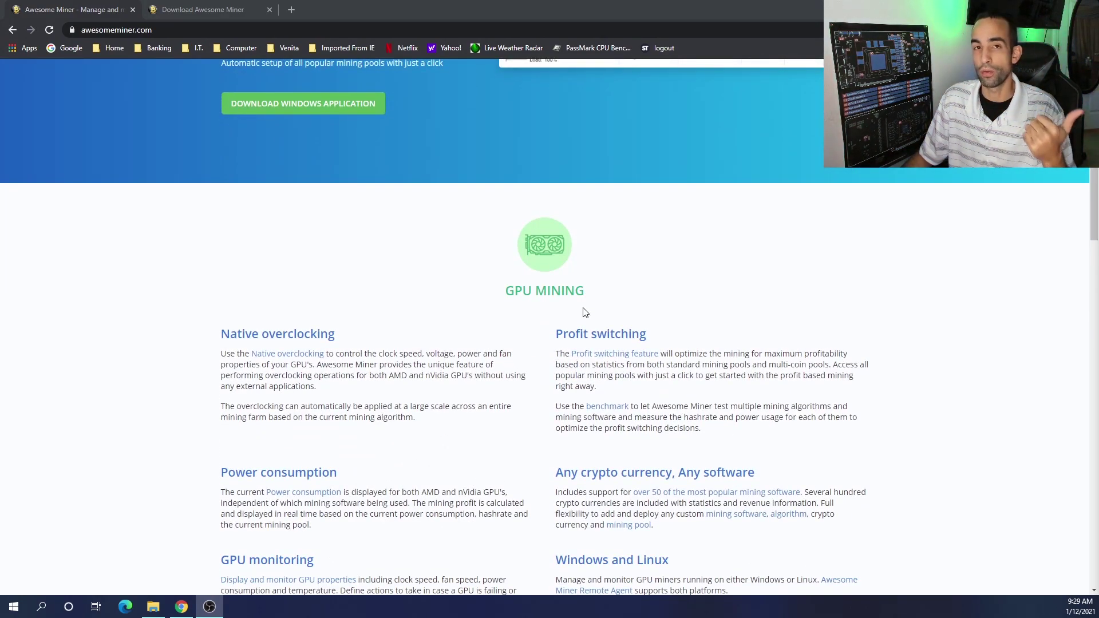
scroll(584, 312, "down", 6)
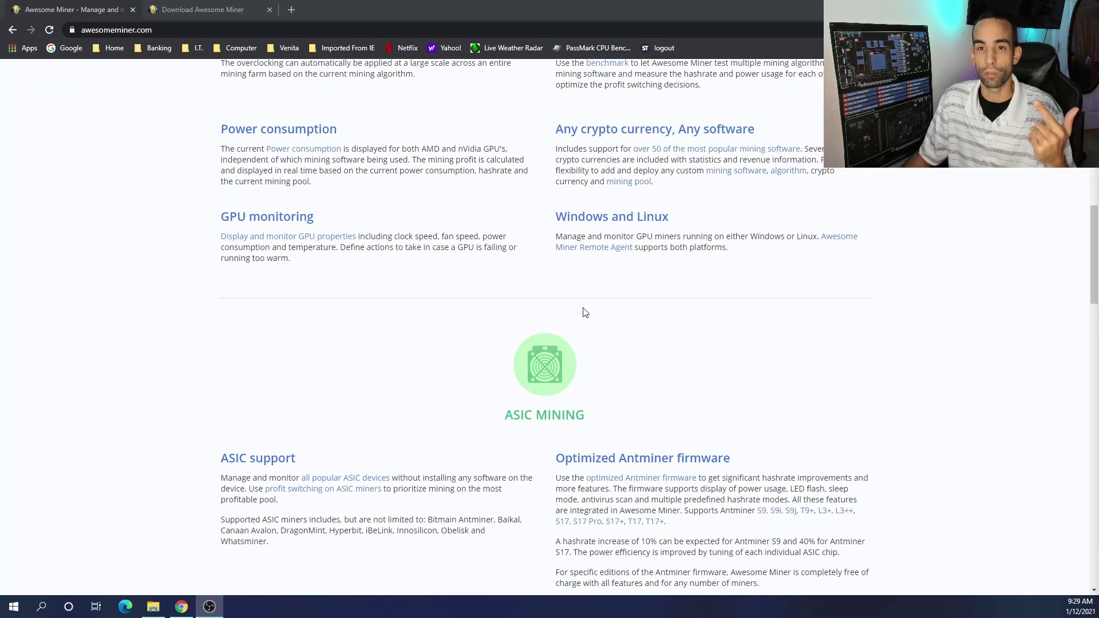
scroll(584, 312, "up", 15)
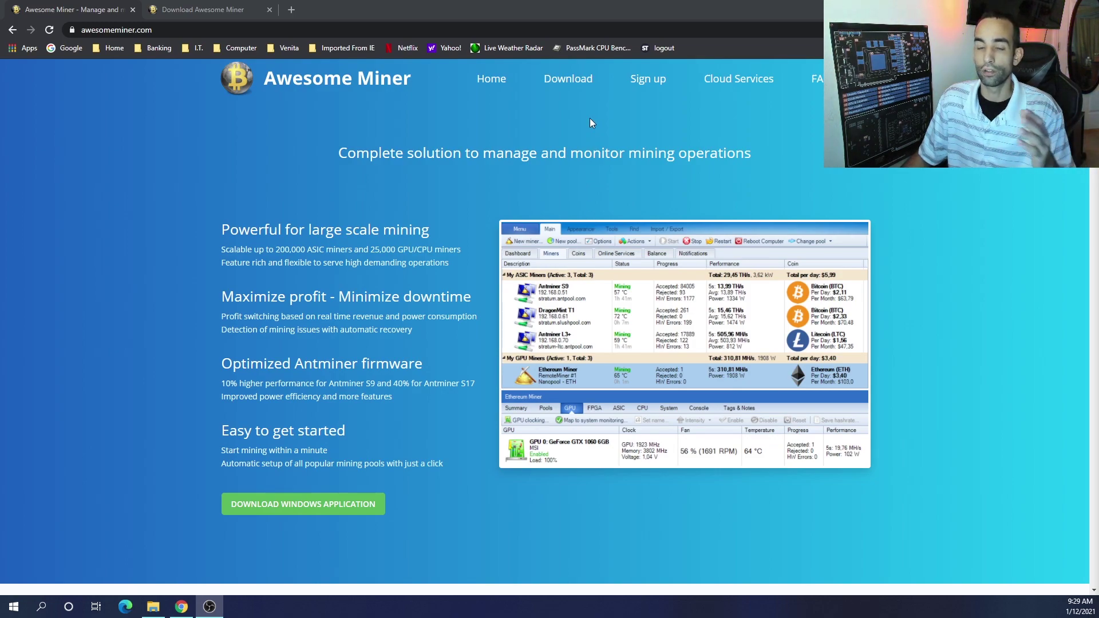
Go to the Download page and download the Awesome Miner Windows installer, keeping it despite the warning
left_click(576, 84)
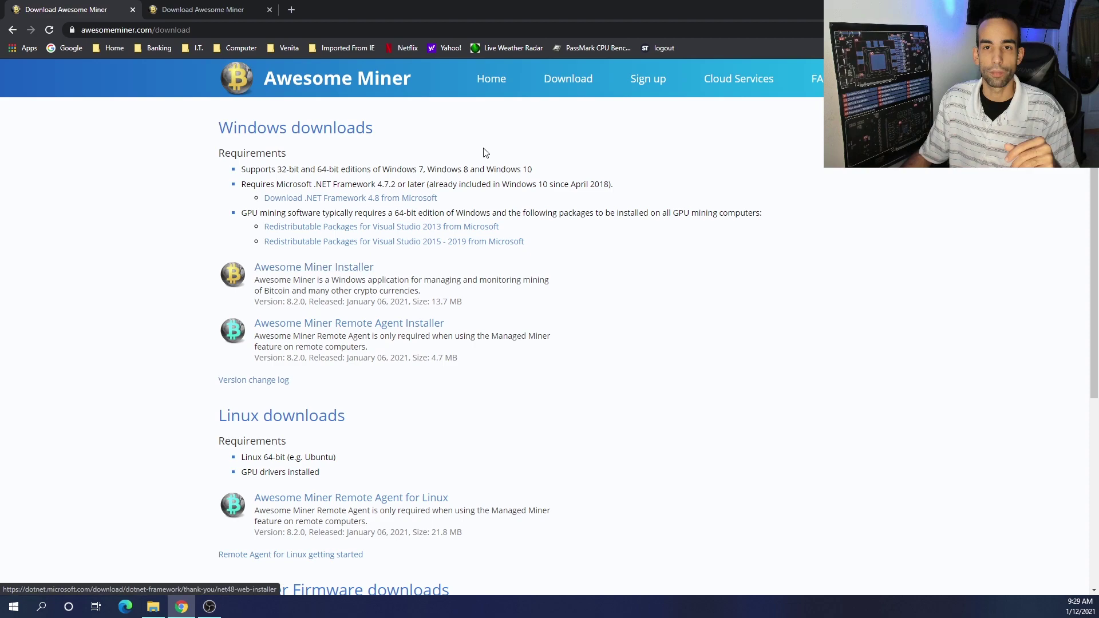
left_click(361, 274)
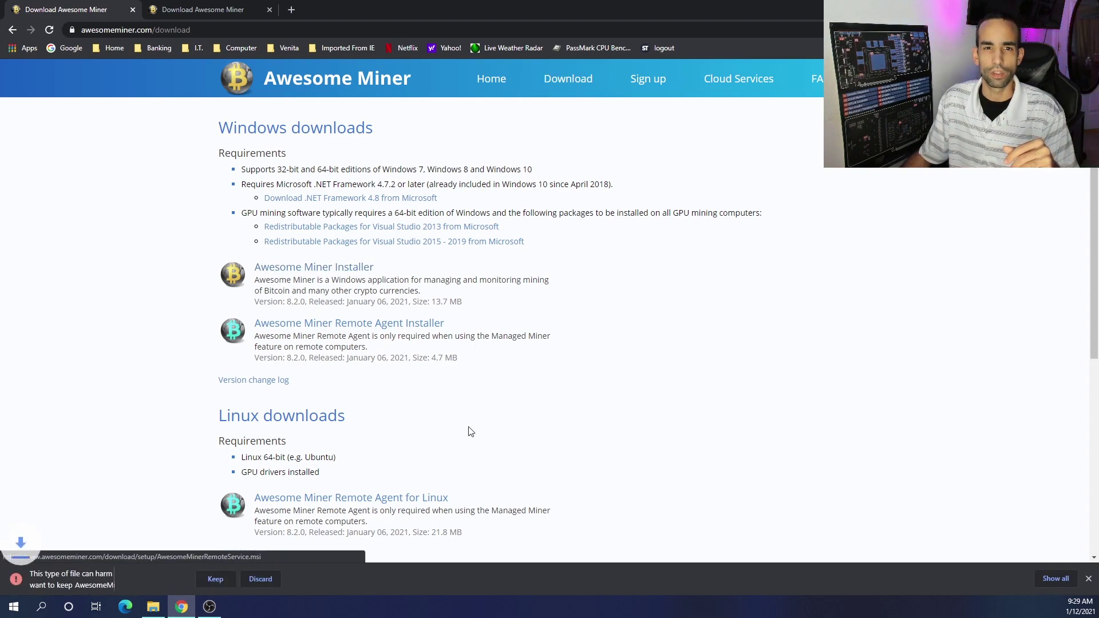
left_click(213, 579)
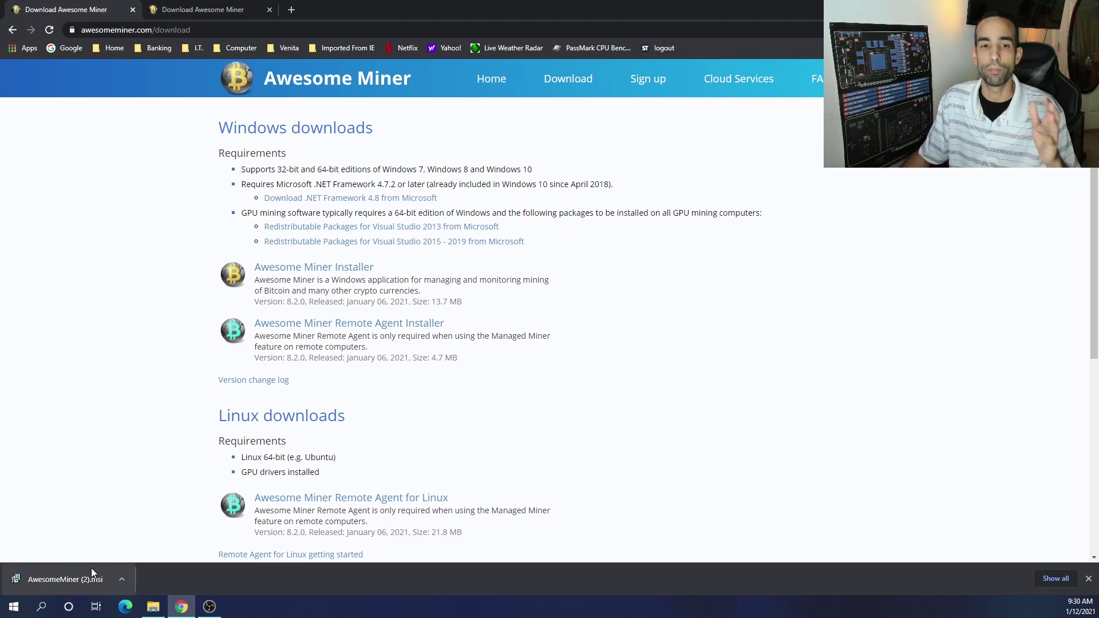
Run AwesomeMiner (2).msi, accept the licence, install to the default folder and launch Awesome Miner
left_click(80, 580)
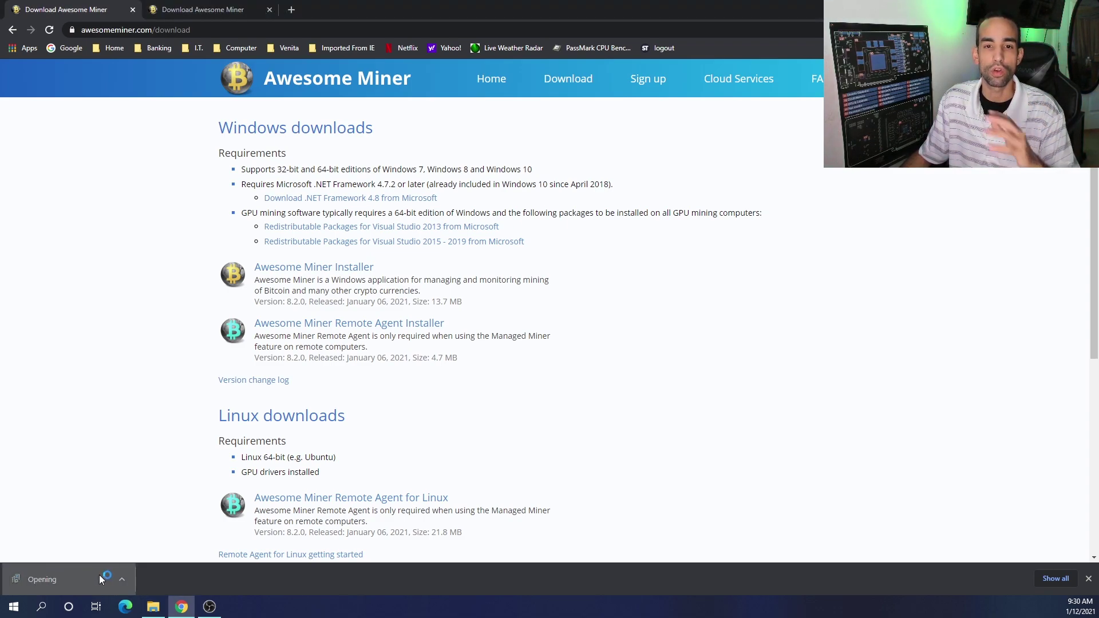
left_click_drag(589, 152, 550, 183)
left_click(592, 380)
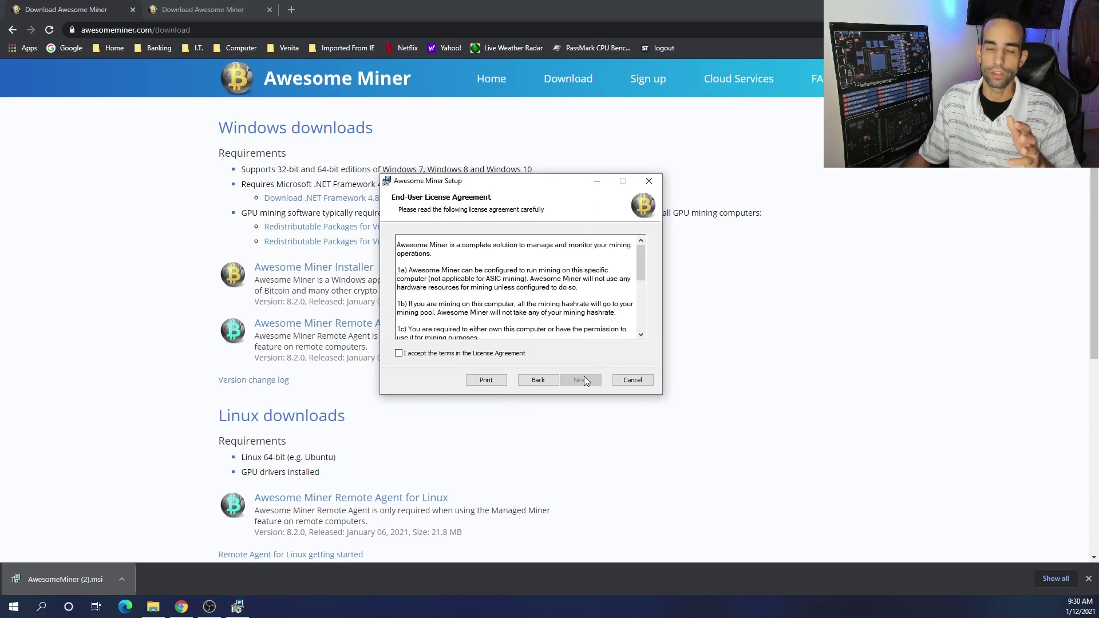
left_click(465, 355)
left_click(580, 380)
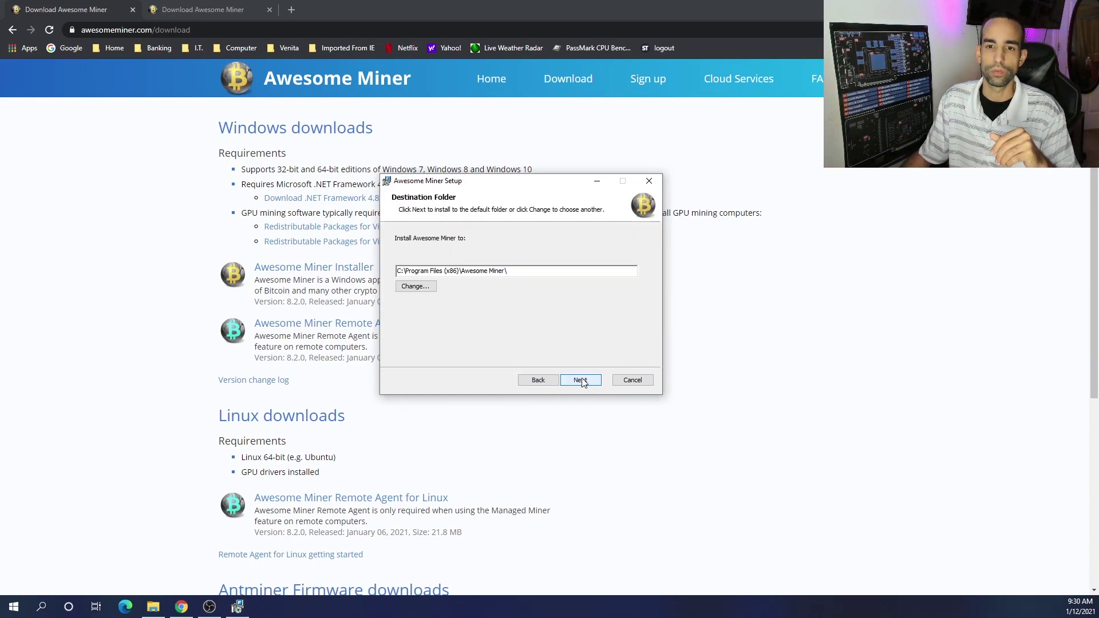
left_click(571, 383)
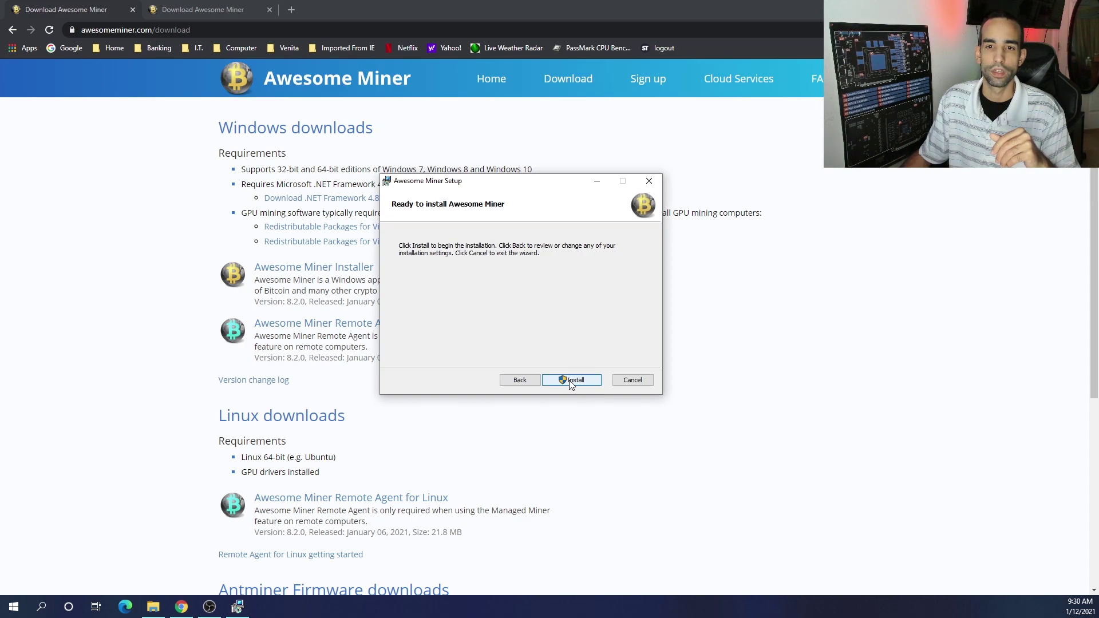
left_click(570, 381)
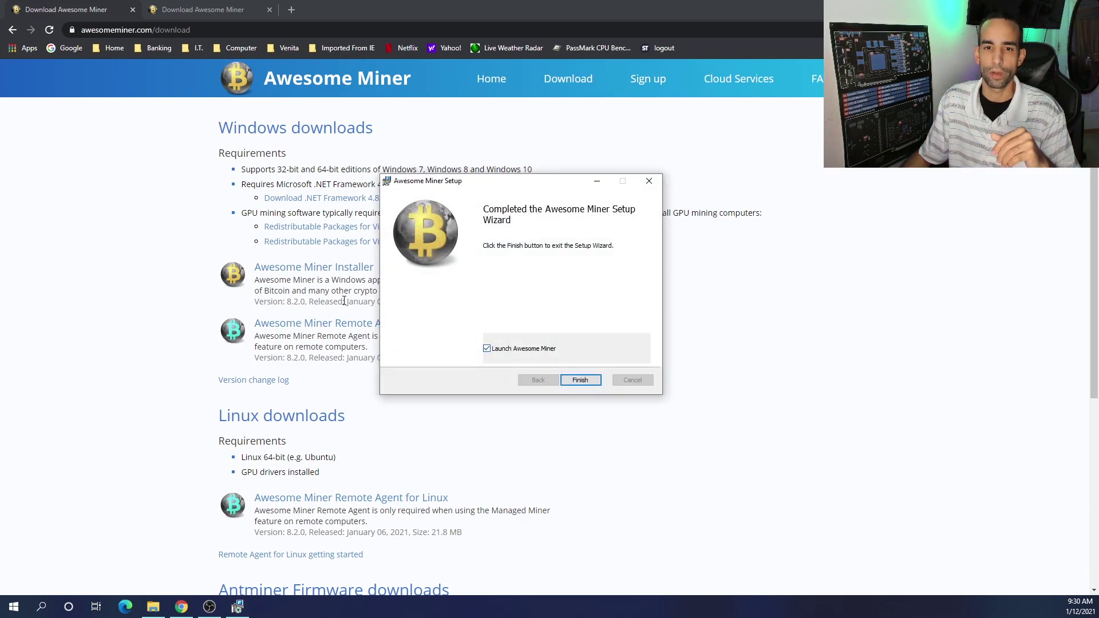
left_click(574, 382)
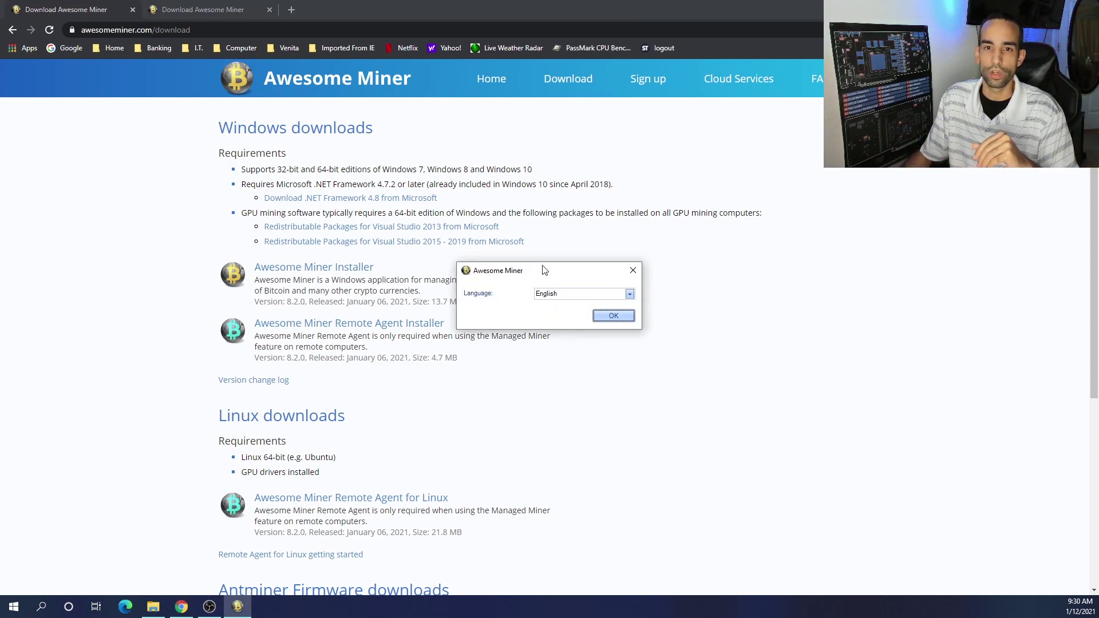
Keep English as Awesome Miner's language and confirm it
left_click_drag(544, 271, 529, 271)
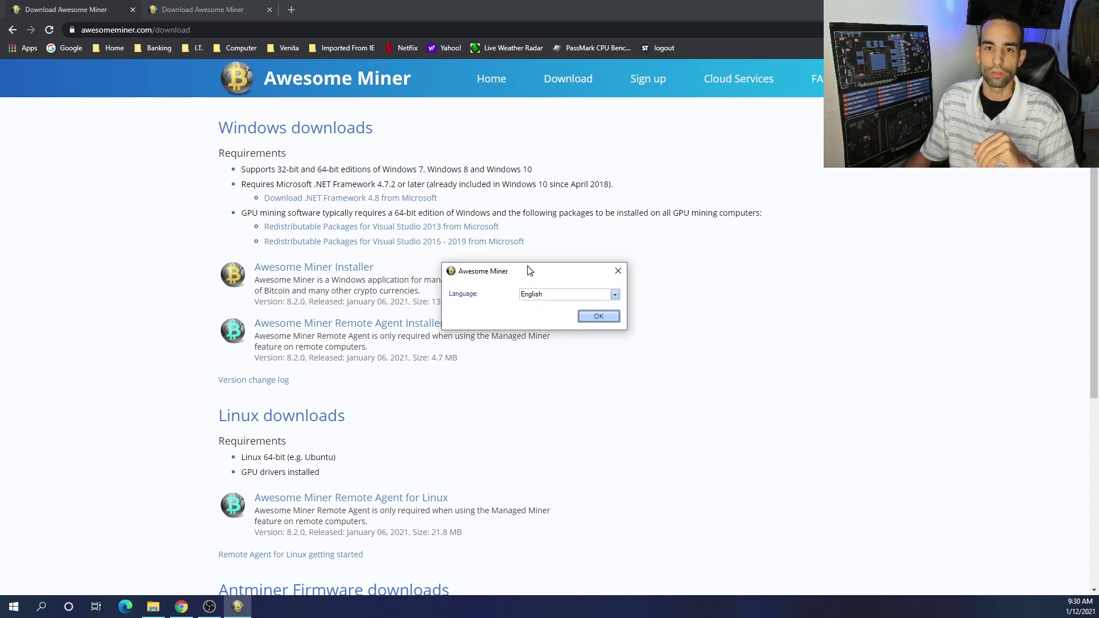
left_click(615, 294)
left_click(615, 295)
left_click(599, 316)
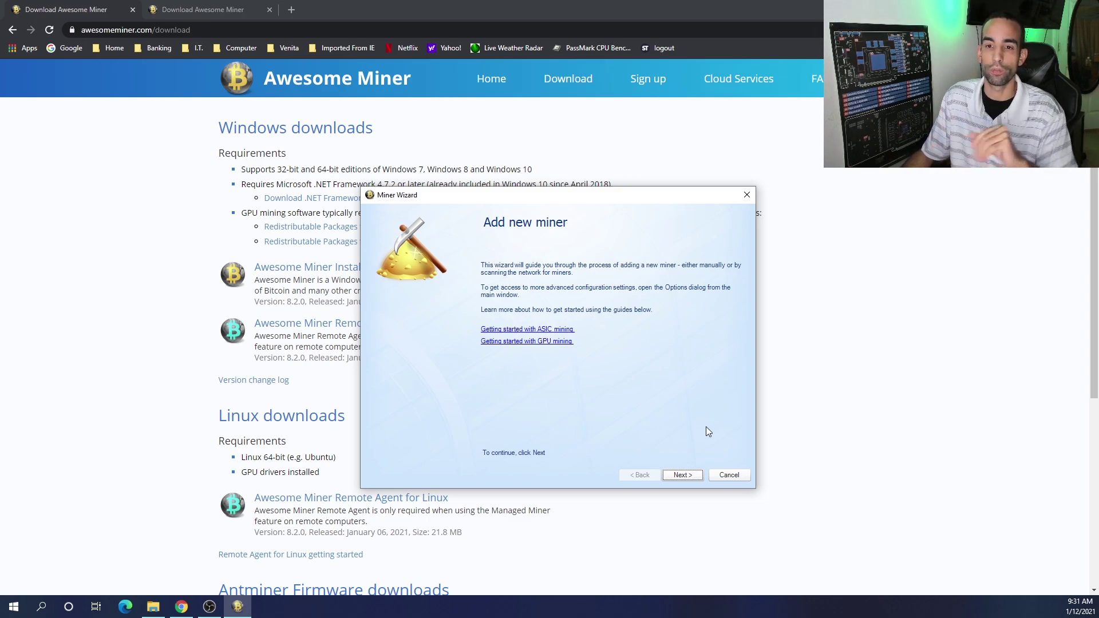
Advance to the Select miner type page and pick Managed Profit Miner
left_click(695, 475)
left_click(652, 471)
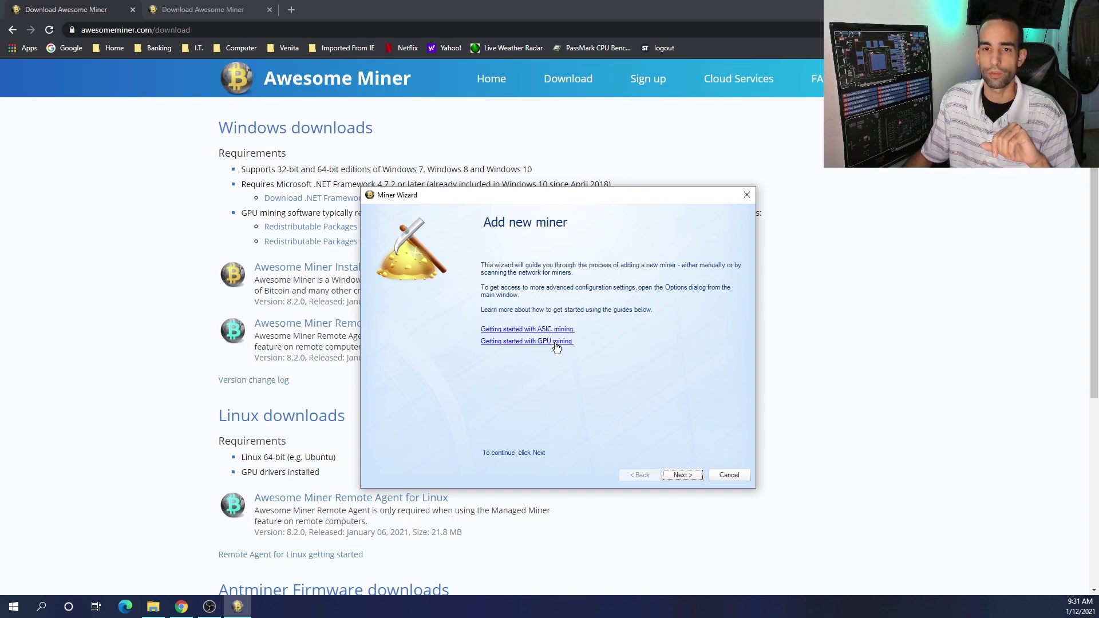
left_click(692, 475)
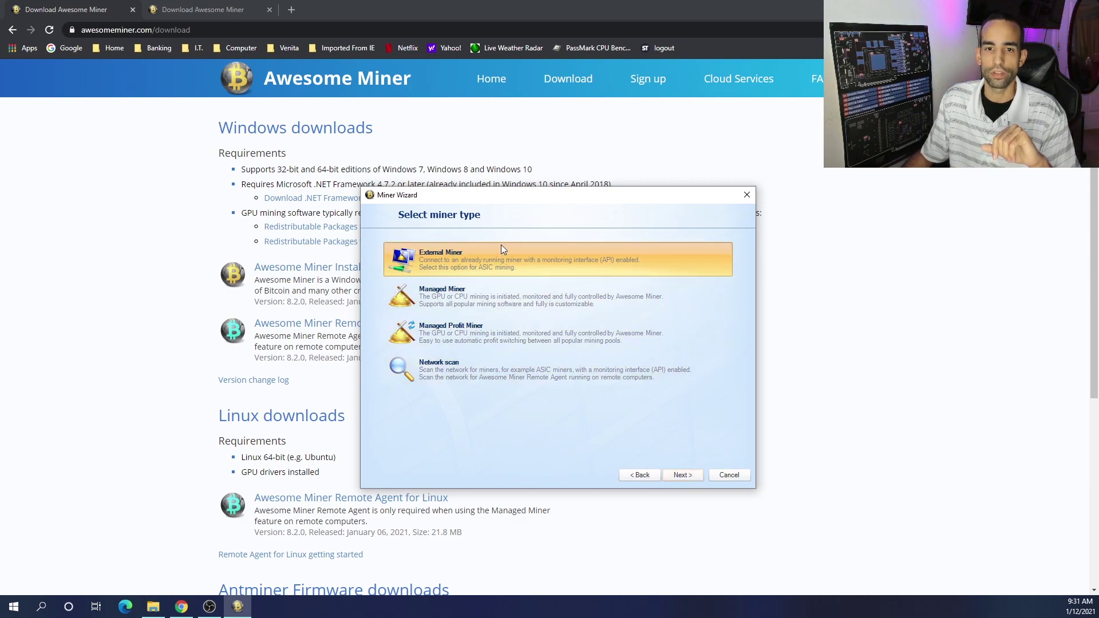
left_click(496, 335)
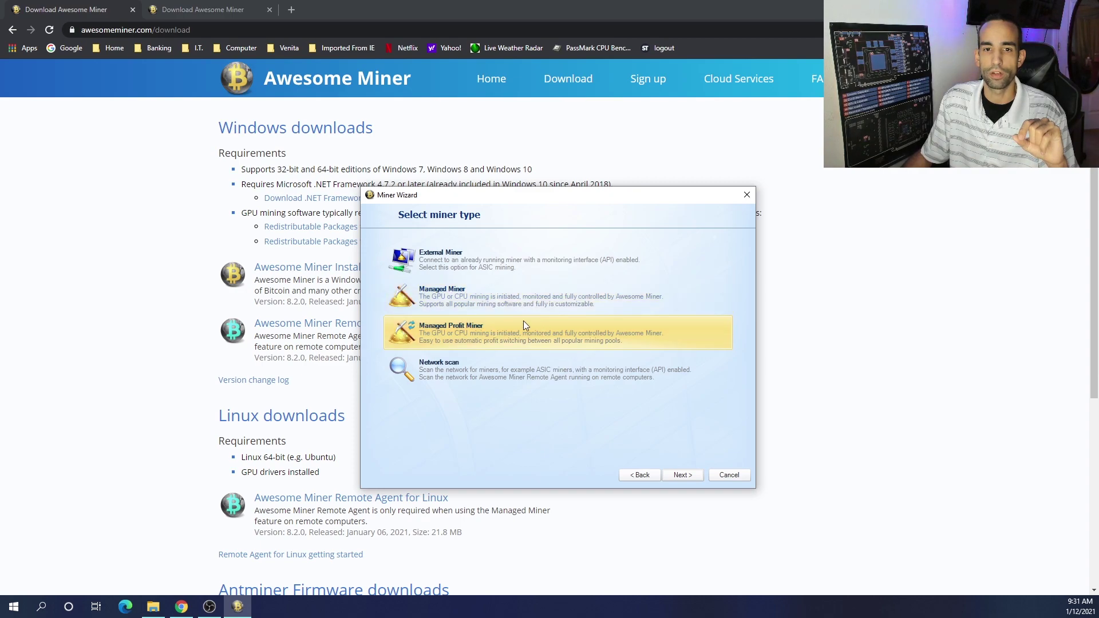
Give the miner the description 'Miner' with the nVidia GPU profit profile, then continue
left_click(682, 476)
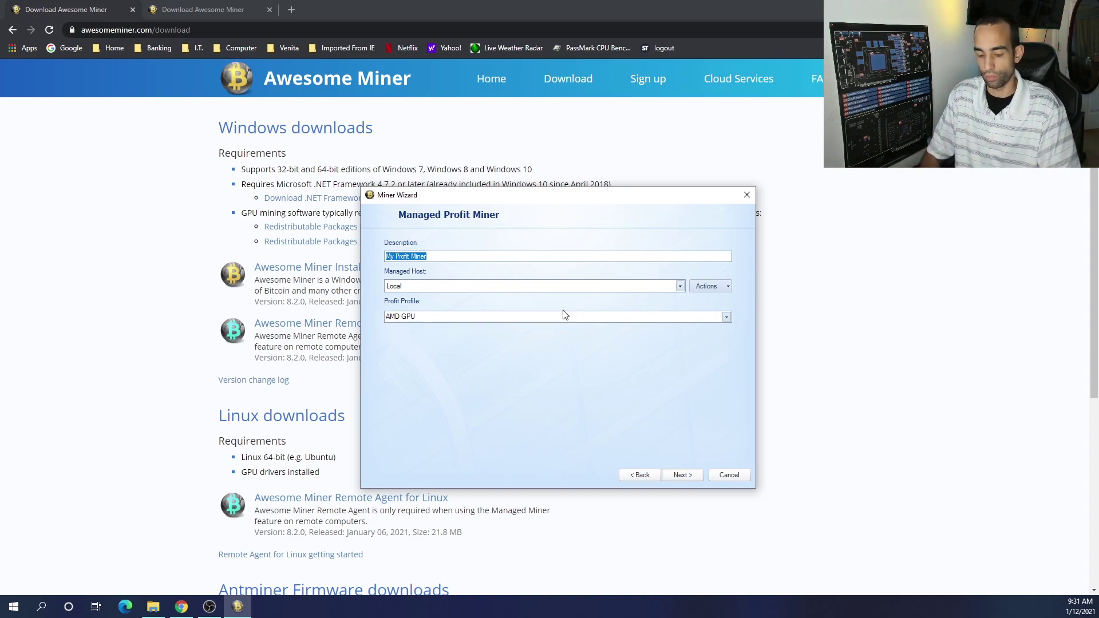
type("Miner")
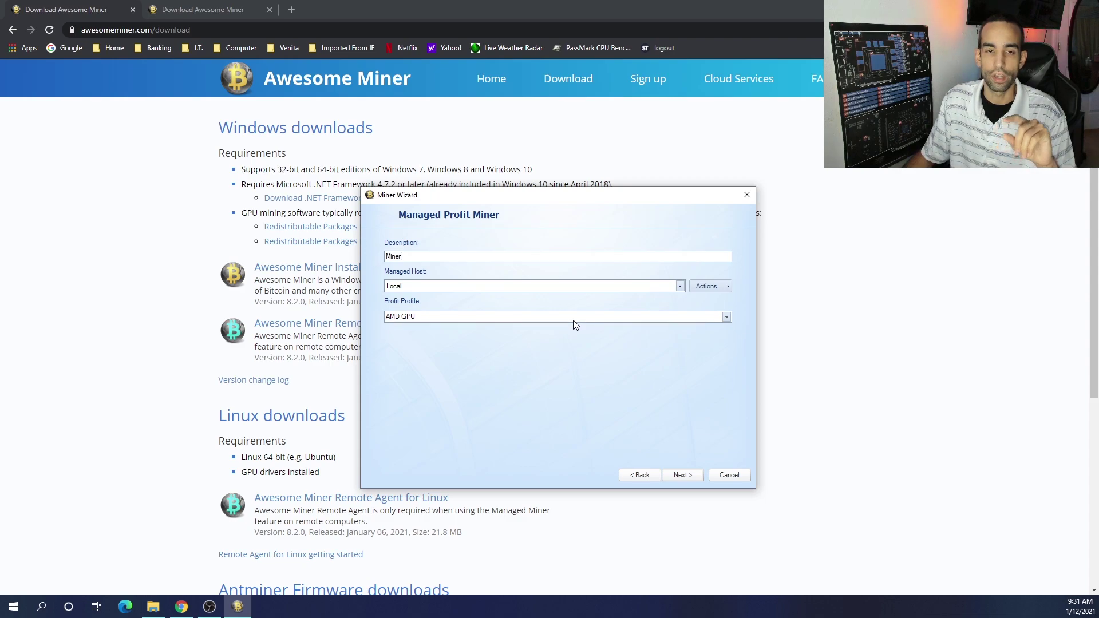
left_click(573, 322)
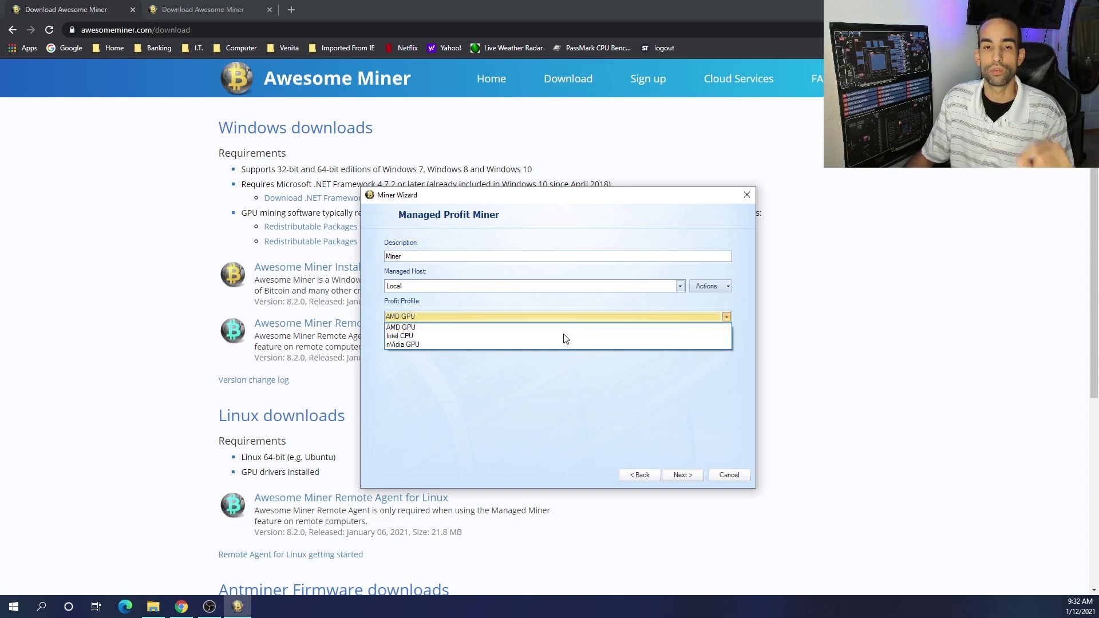
left_click(563, 344)
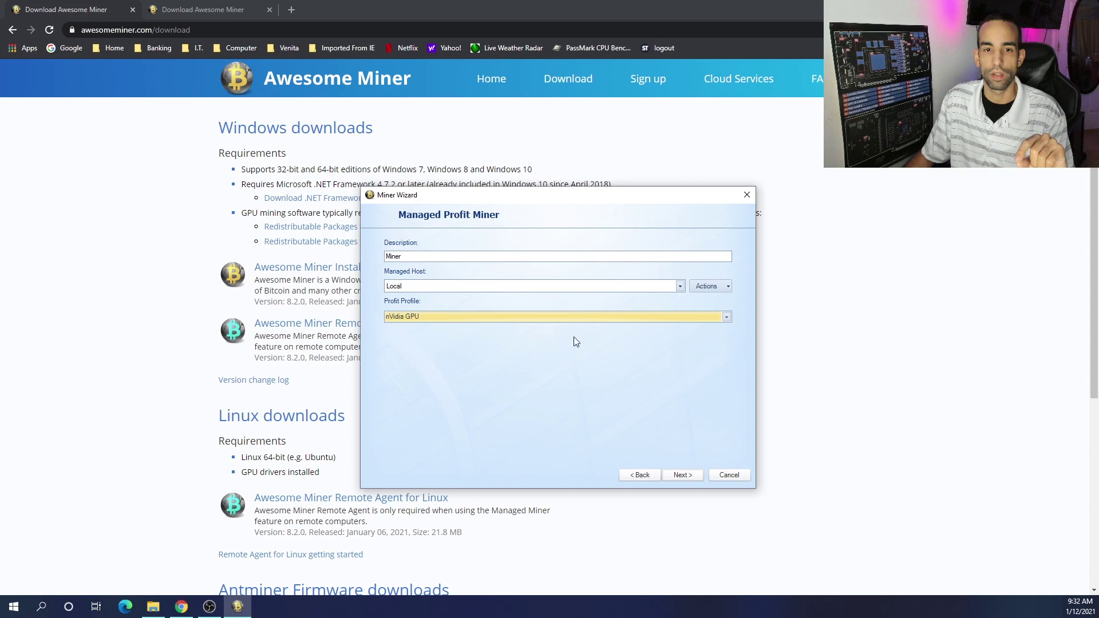
left_click(697, 475)
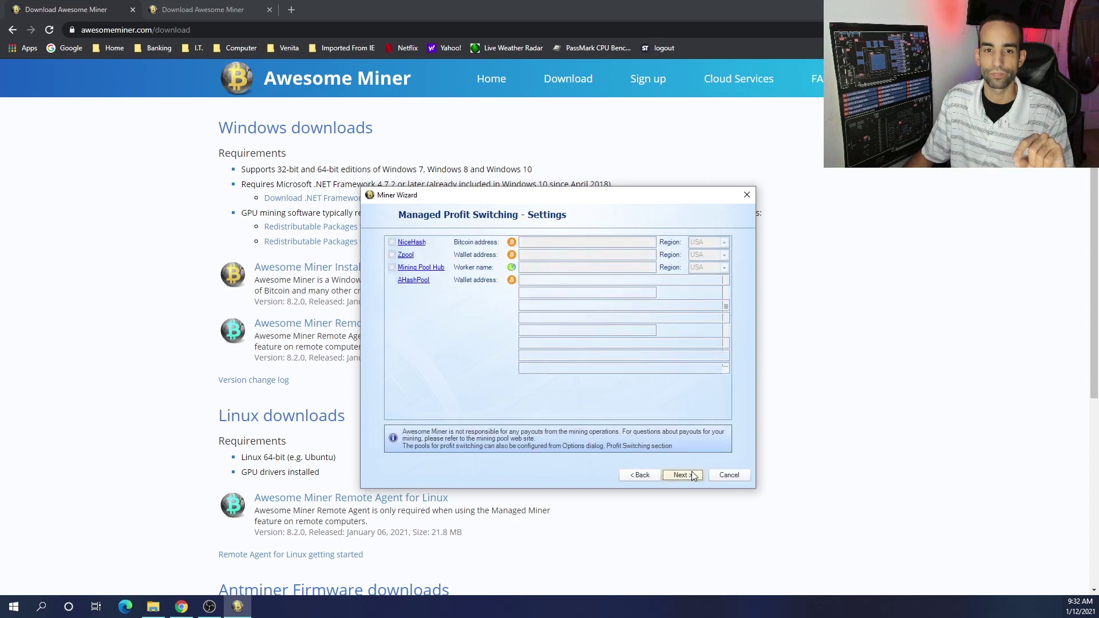
Enable the NiceHash pool and enter the Bitcoin payout address
left_click(392, 242)
left_click(621, 244)
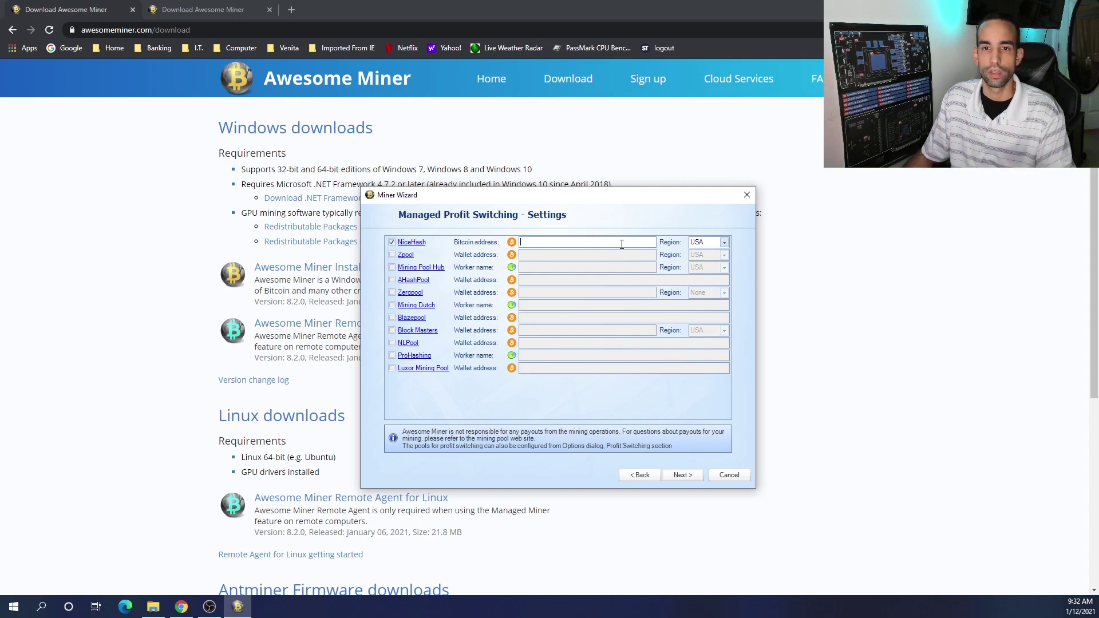
type("3rishg")
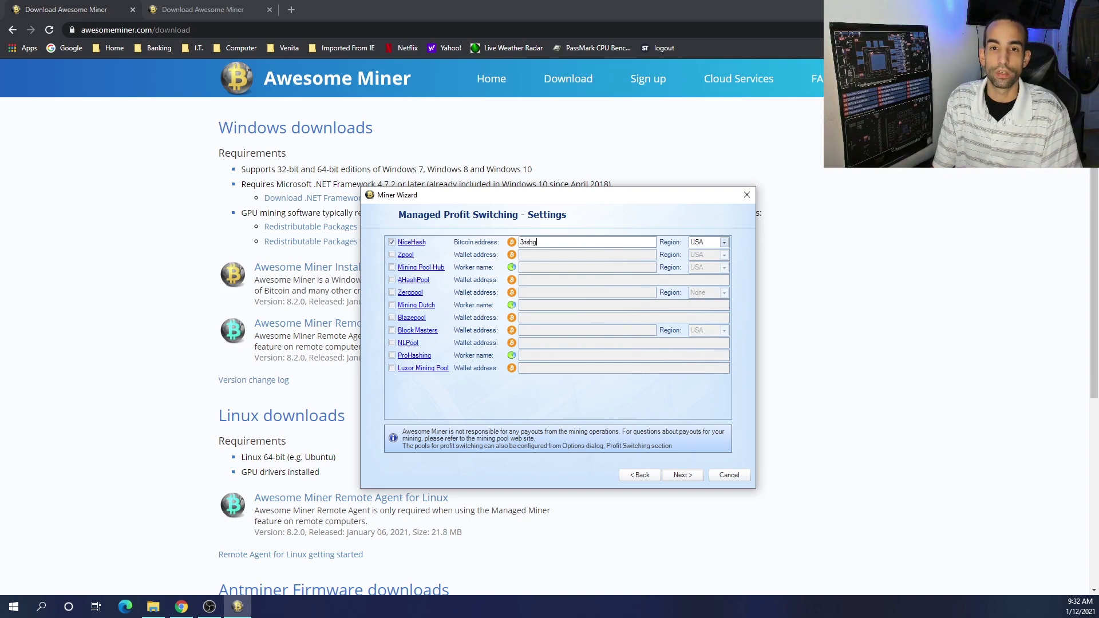
type("gfaikpdfnn")
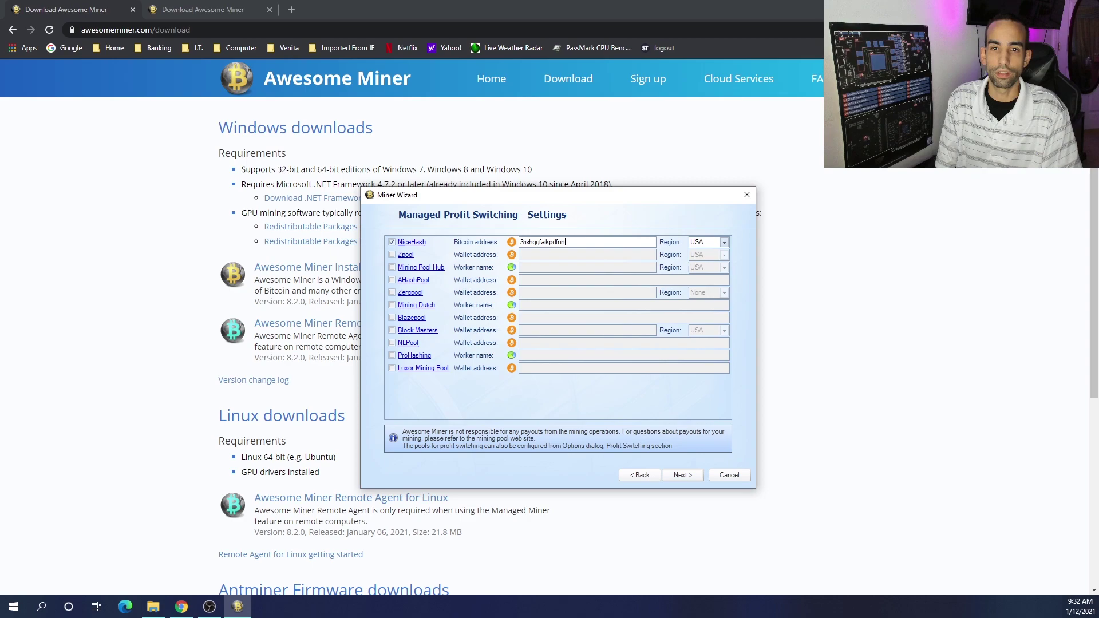
type("klskauafdss")
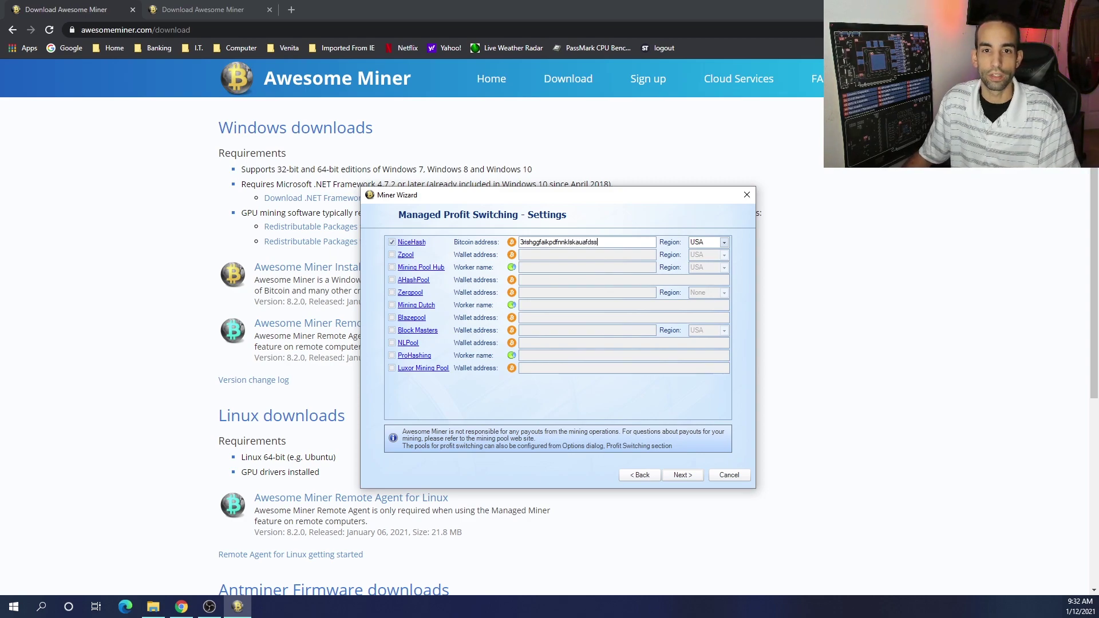
type("d")
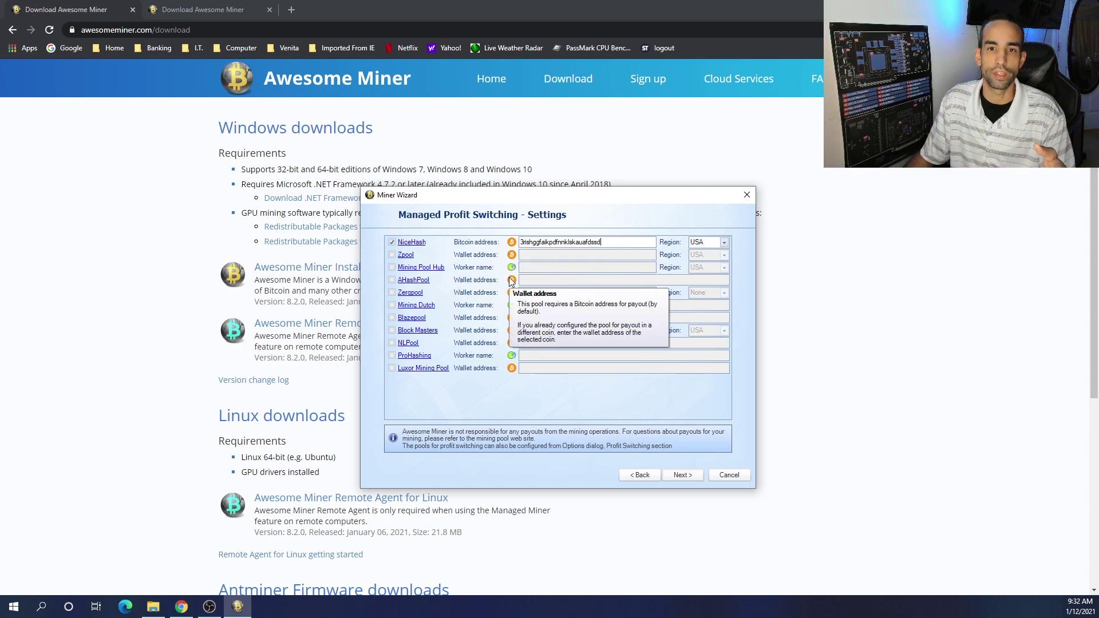
mouse_move(513, 295)
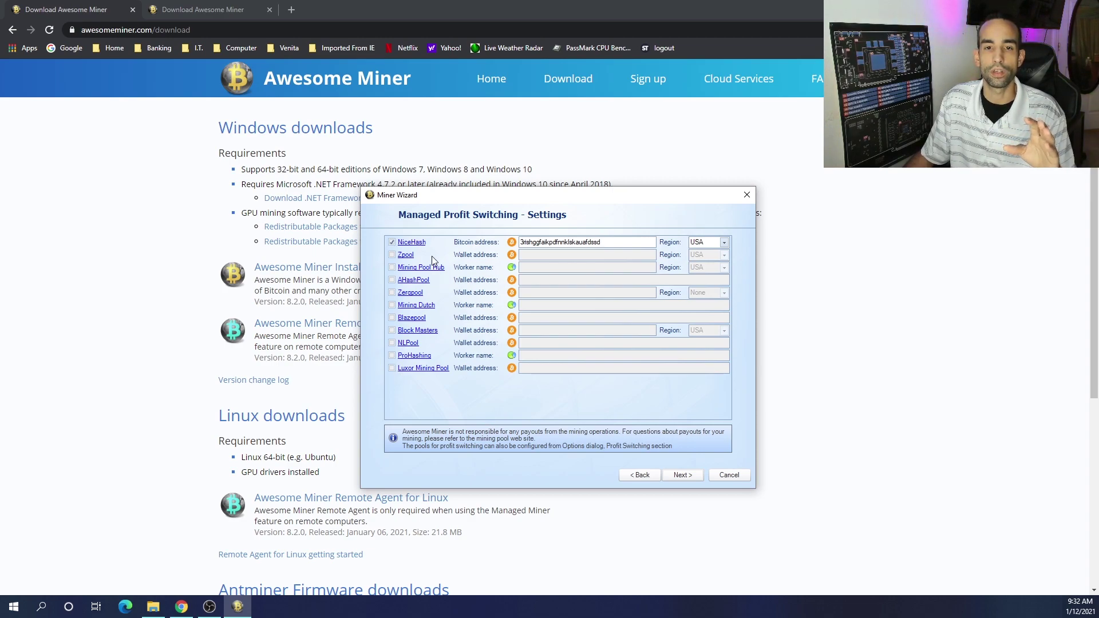
Keep NiceHash enabled with the USA region and advance to the summary
left_click(393, 243)
left_click(392, 242)
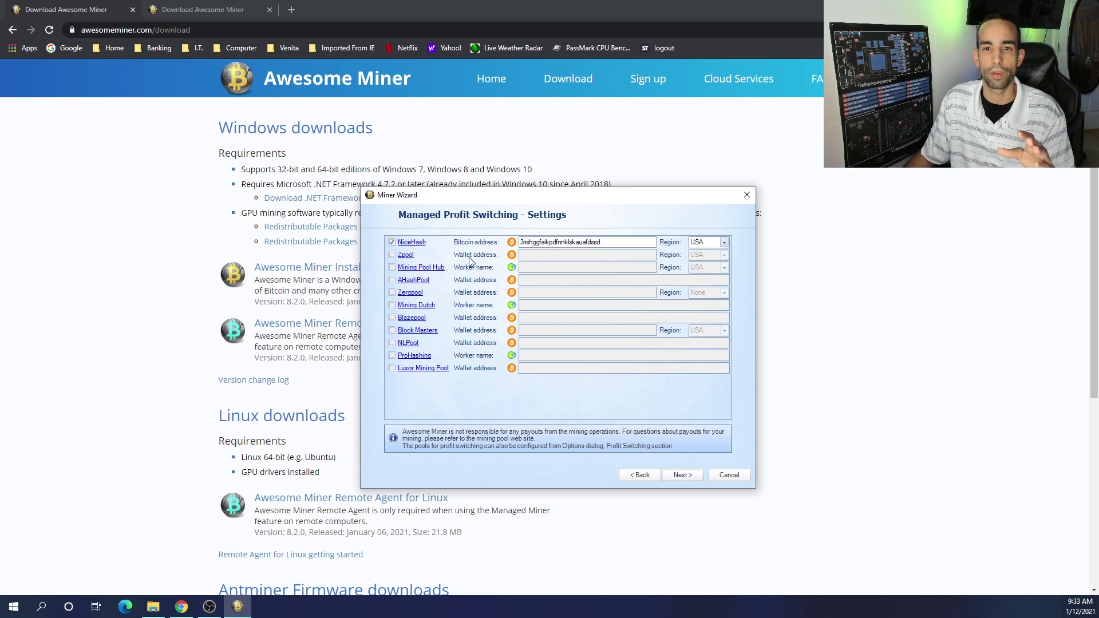
left_click(723, 244)
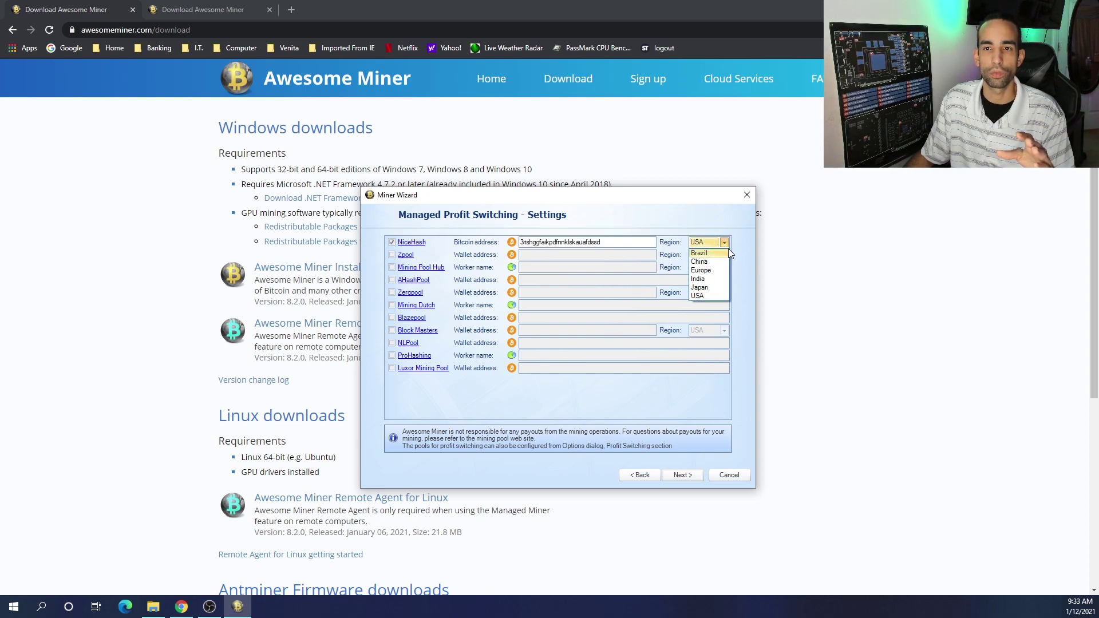
left_click(725, 244)
left_click(682, 476)
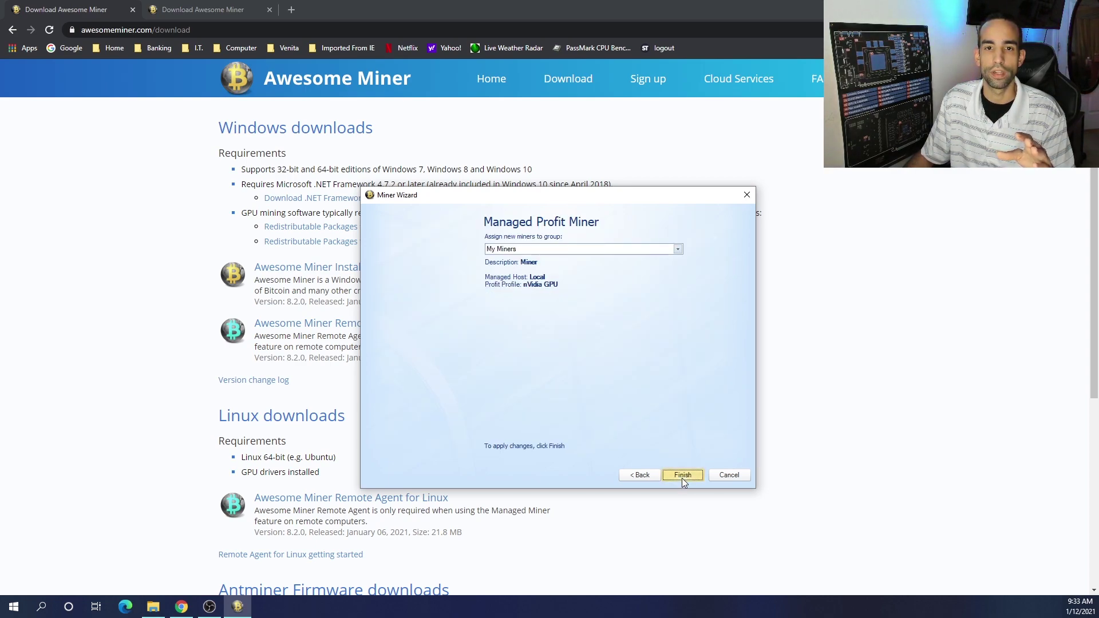
Finish the wizard, bring the main window into view, and select the new Miner row
left_click(683, 475)
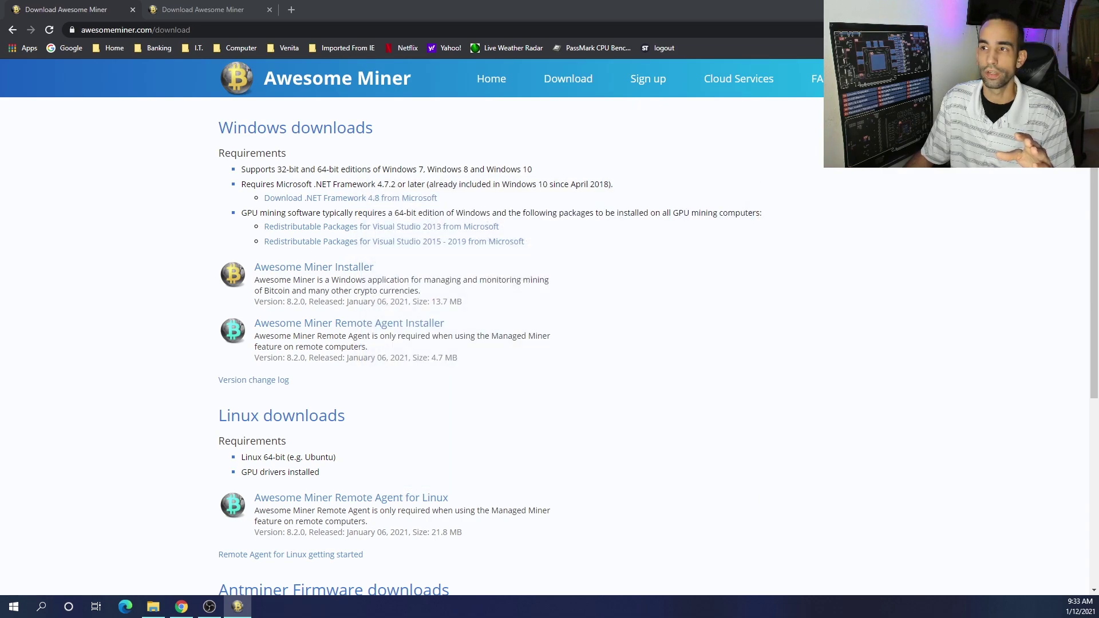
left_click_drag(767, 172, 514, 128)
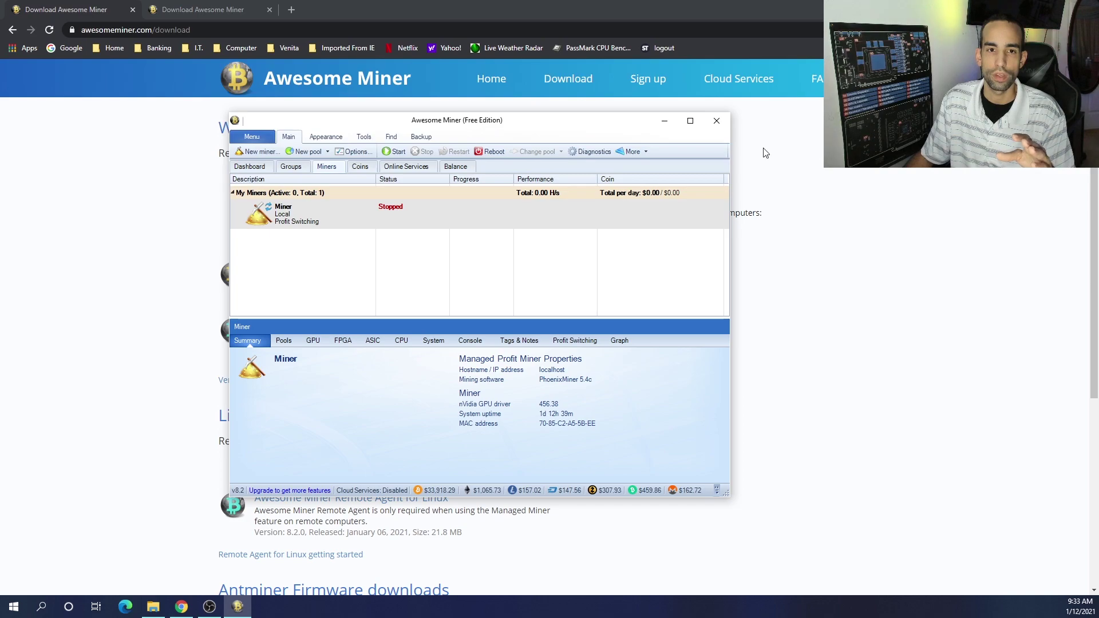
left_click_drag(481, 129, 425, 134)
left_click(280, 223)
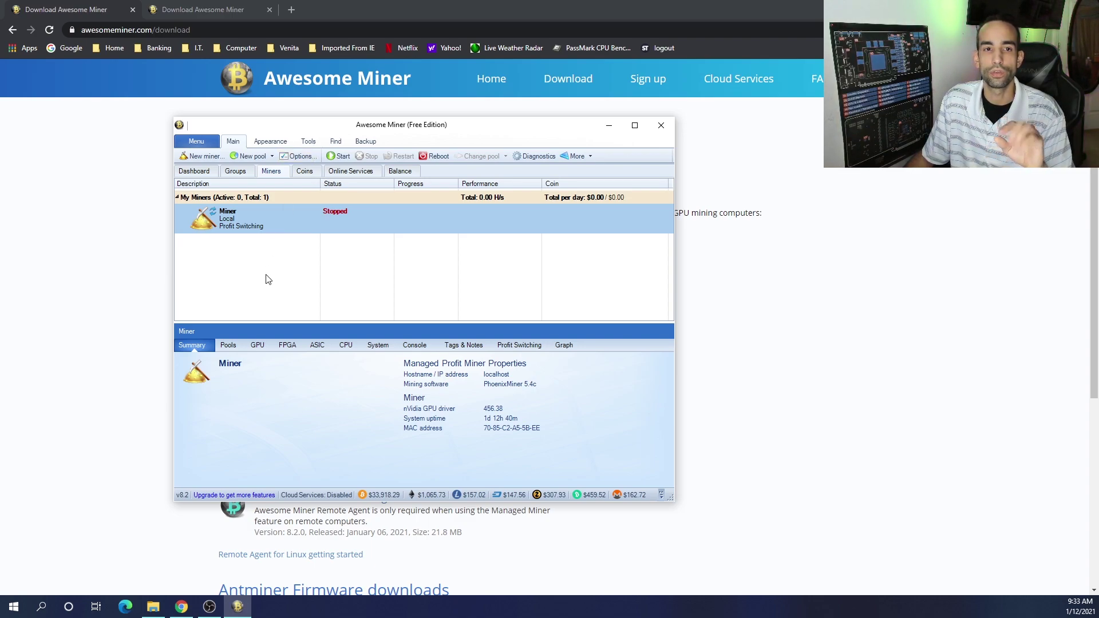
Open Benchmark from the Tools tab and select all algorithms for the GeForce RTX 3080
left_click(311, 147)
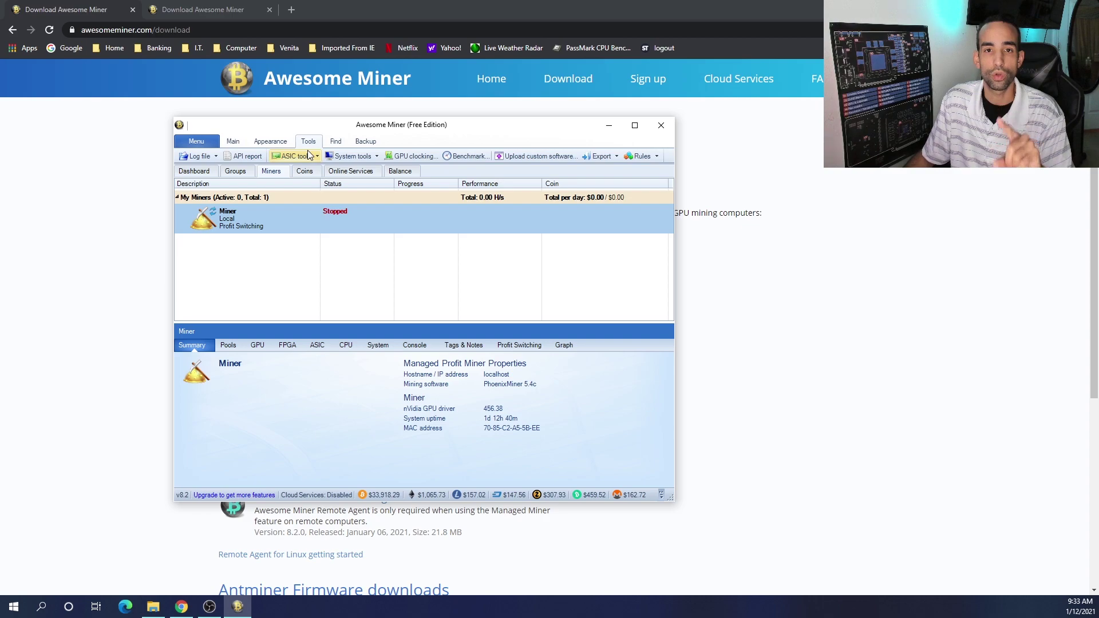
left_click(461, 157)
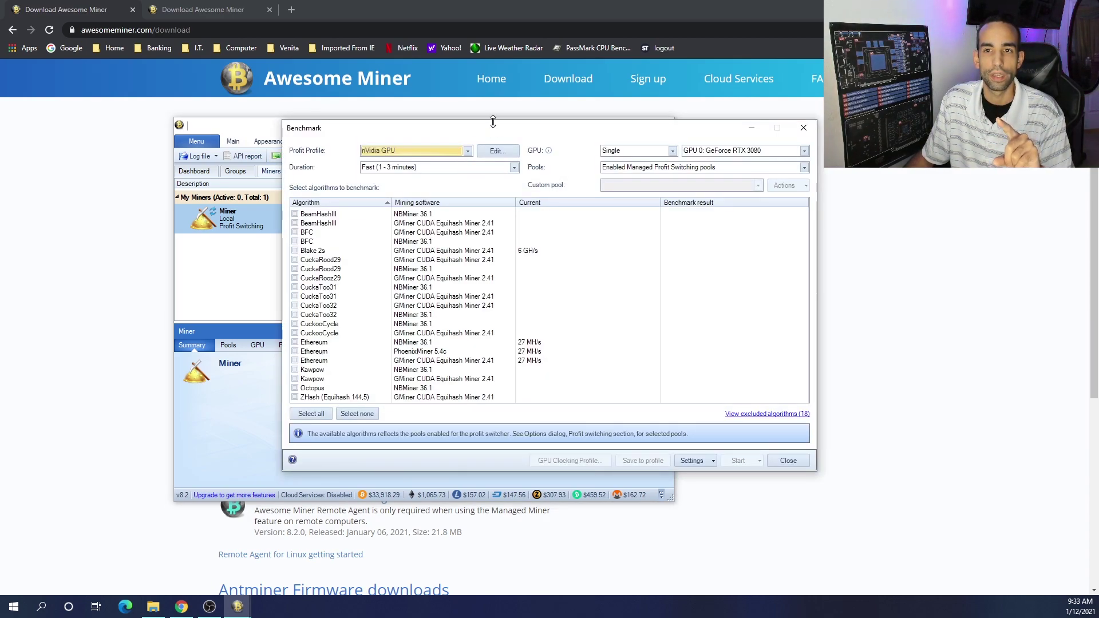
left_click_drag(493, 121, 431, 143)
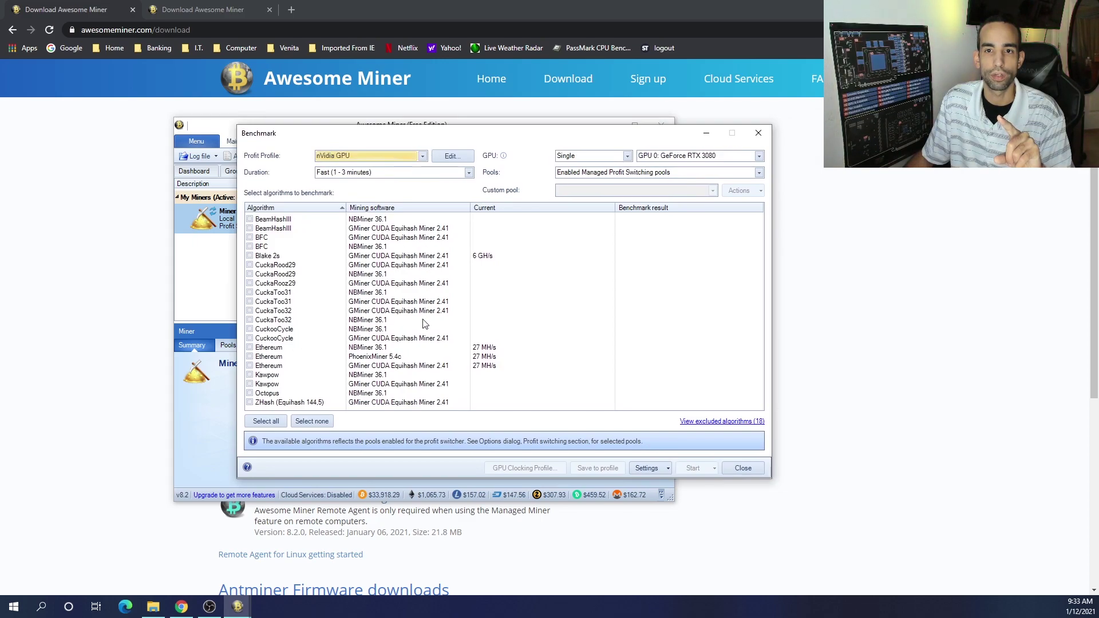
left_click(264, 424)
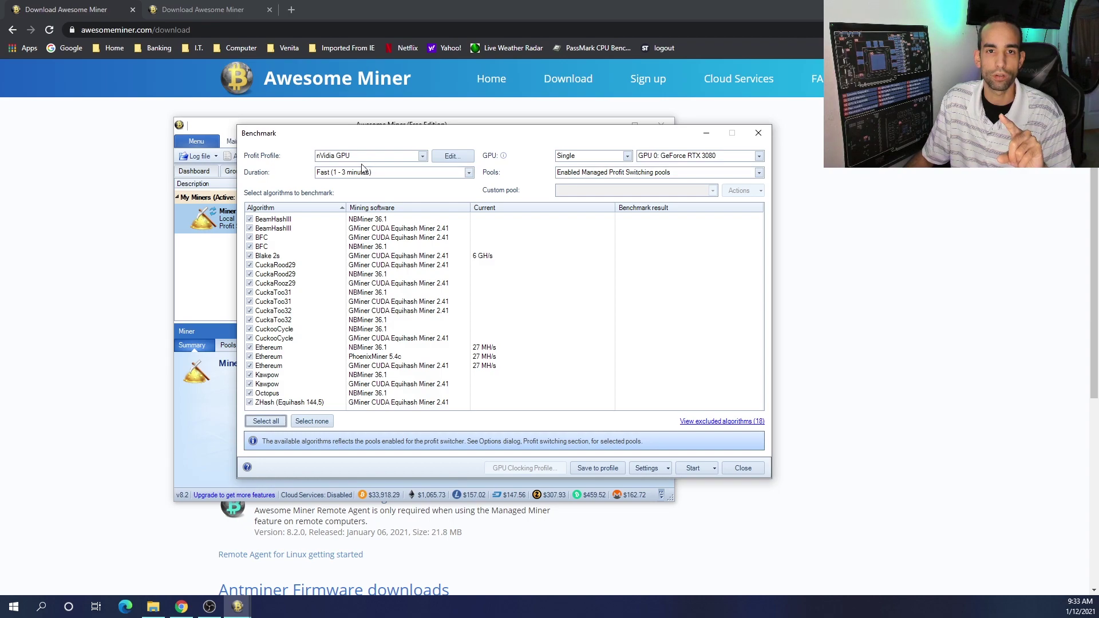
Edit the nVidia GPU profile and enable NBMiner and T-Rex nVidia GPU Miner
left_click(451, 155)
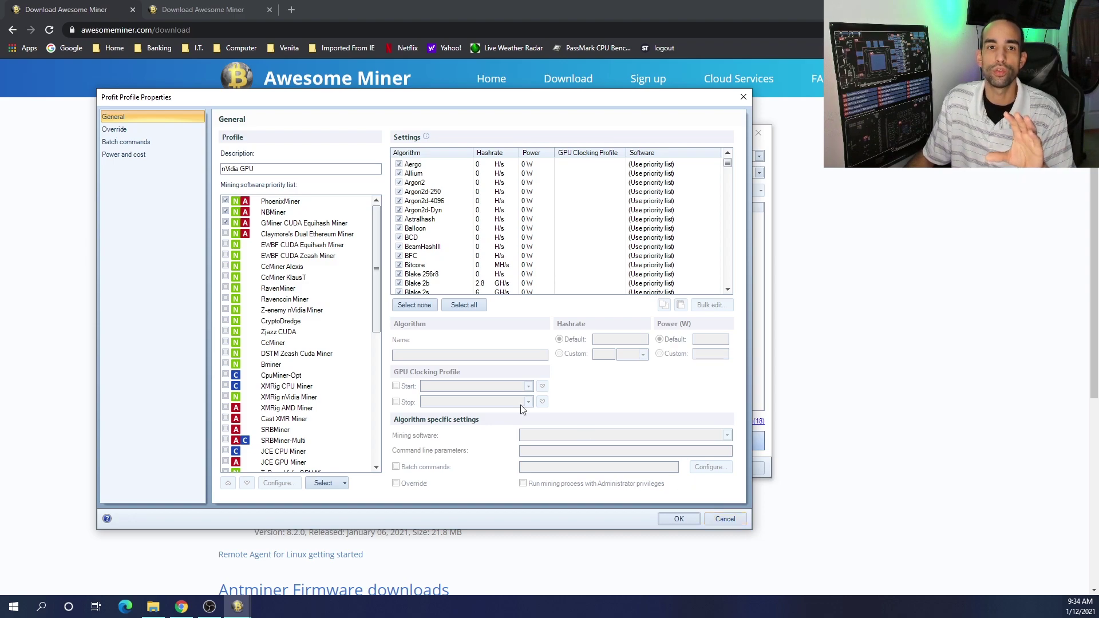
left_click(225, 212)
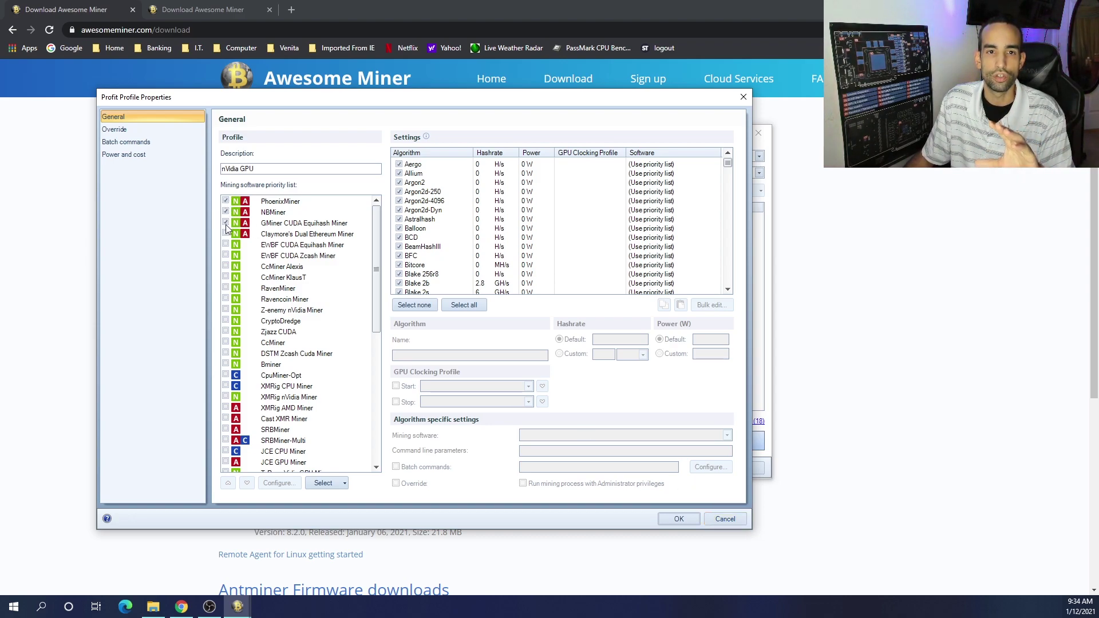
scroll(244, 307, "down", 2)
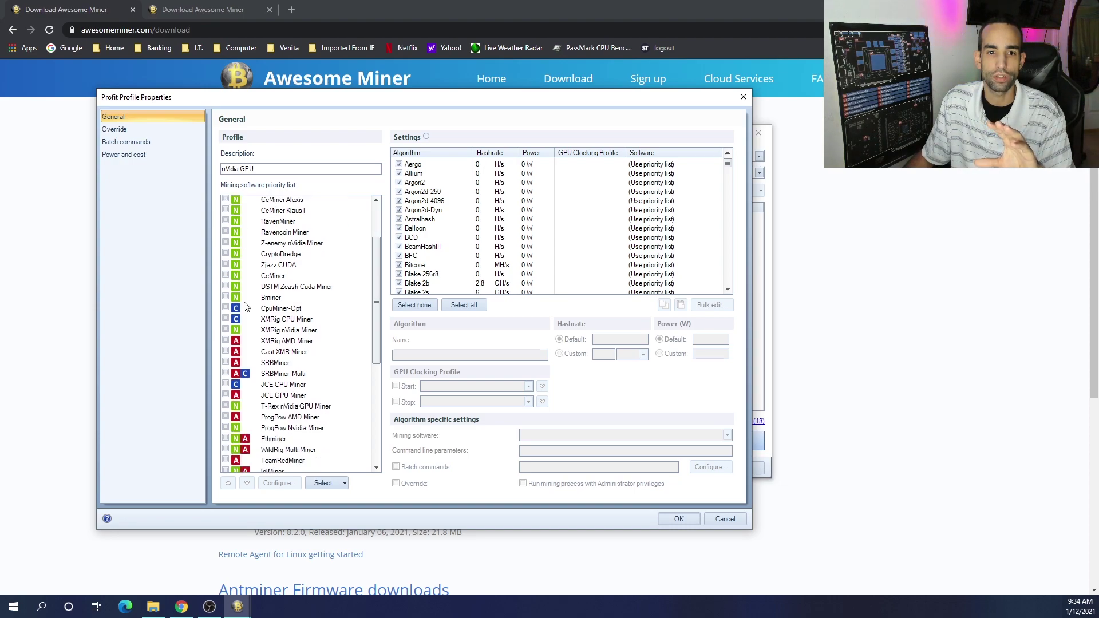
scroll(247, 323, "down", 1)
left_click(226, 384)
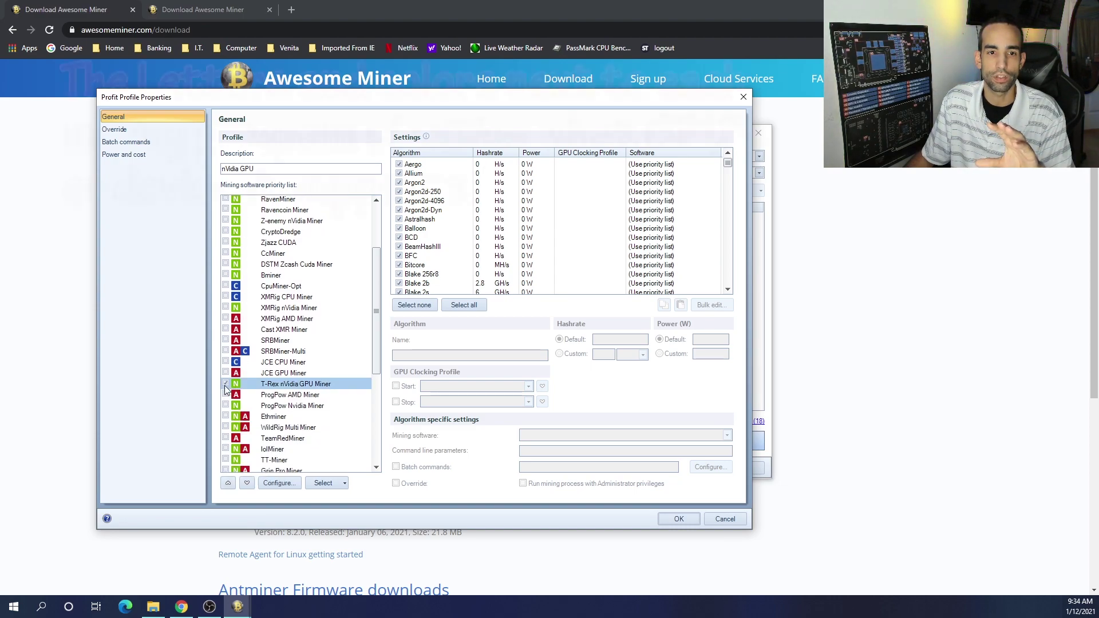
Move T-Rex nVidia GPU Miner to the top of the mining software priority list
left_click(228, 482)
left_click(228, 483)
left_click(228, 483)
left_click(228, 483)
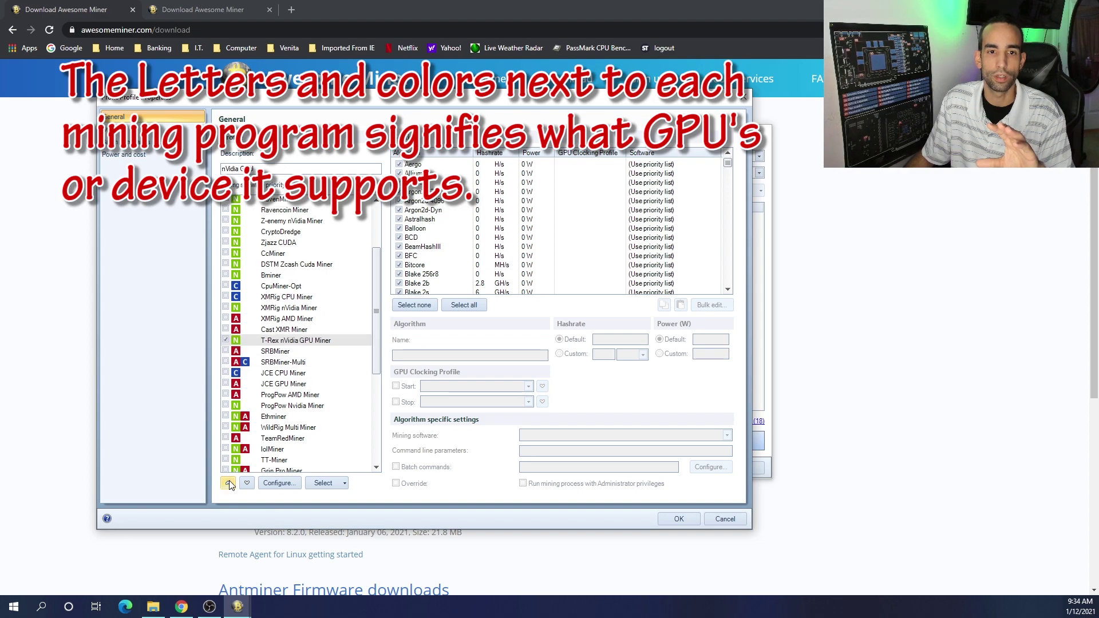
left_click(228, 483)
left_click(228, 483)
double_click(228, 482)
double_click(228, 482)
left_click(228, 482)
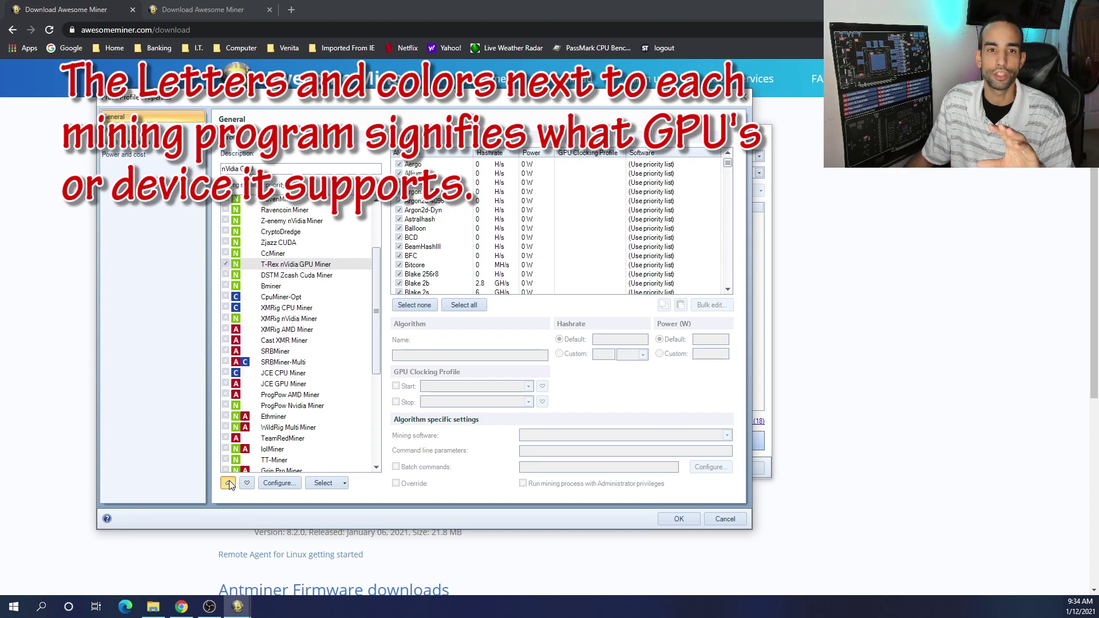
double_click(227, 483)
left_click(228, 482)
double_click(228, 483)
left_click(228, 482)
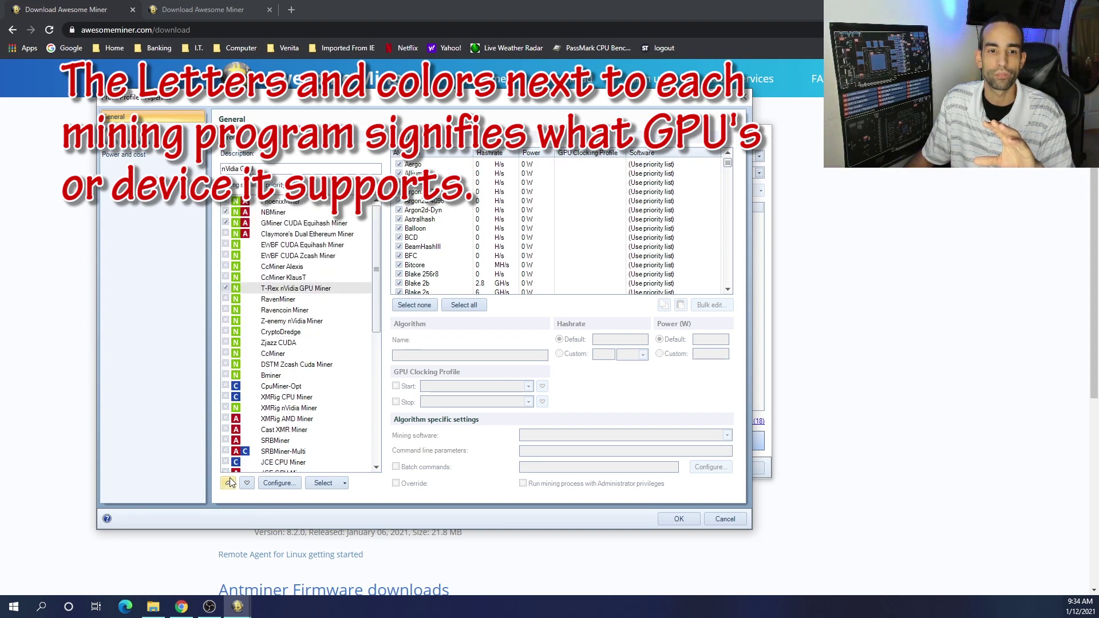
left_click(233, 484)
left_click(232, 485)
left_click(228, 483)
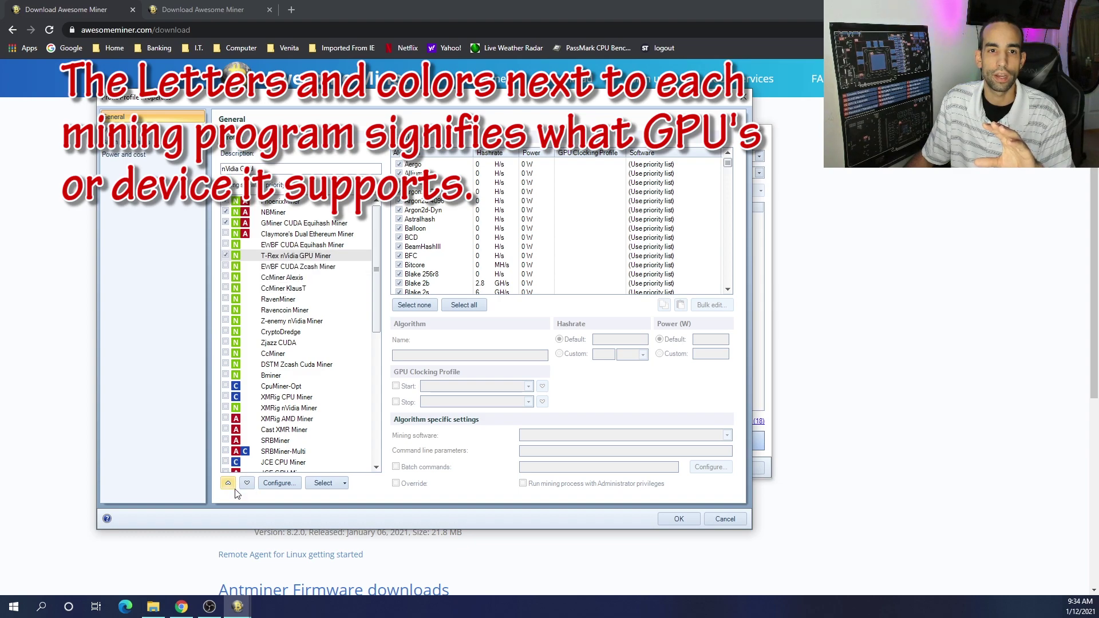
left_click(231, 485)
left_click(231, 485)
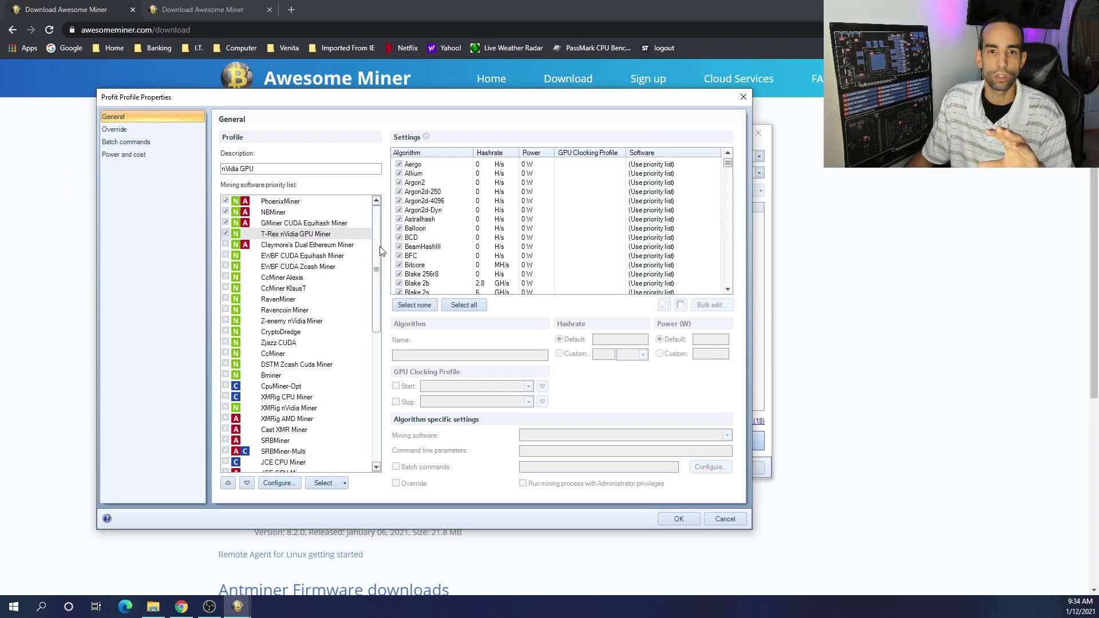
scroll(372, 281, "down", 2)
scroll(373, 281, "down", 5)
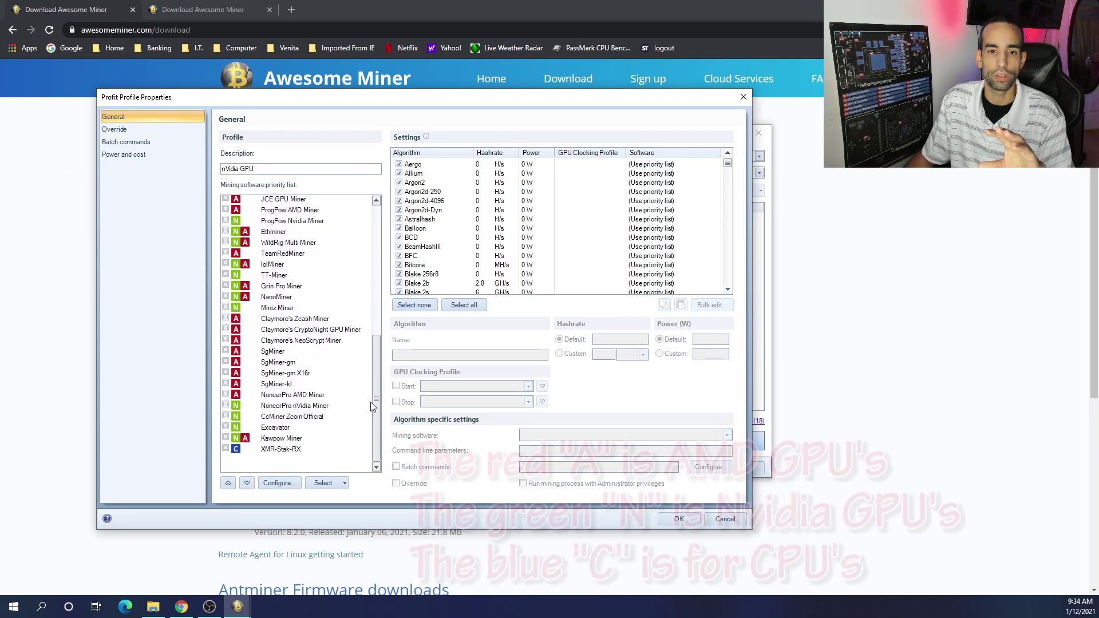
scroll(369, 239, "up", 10)
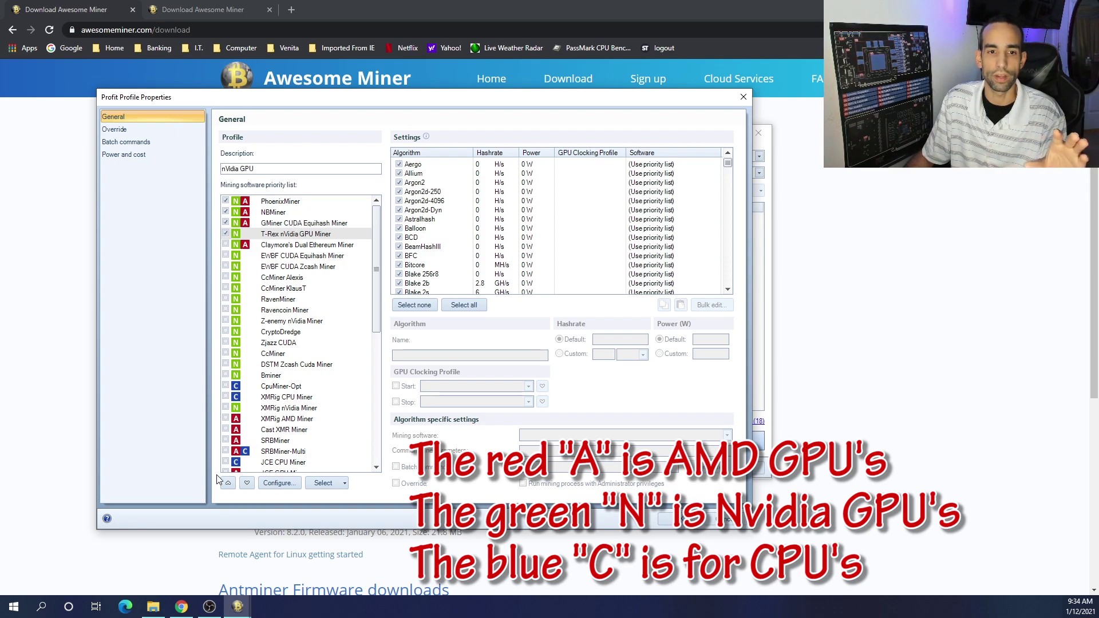
left_click(228, 484)
left_click(227, 484)
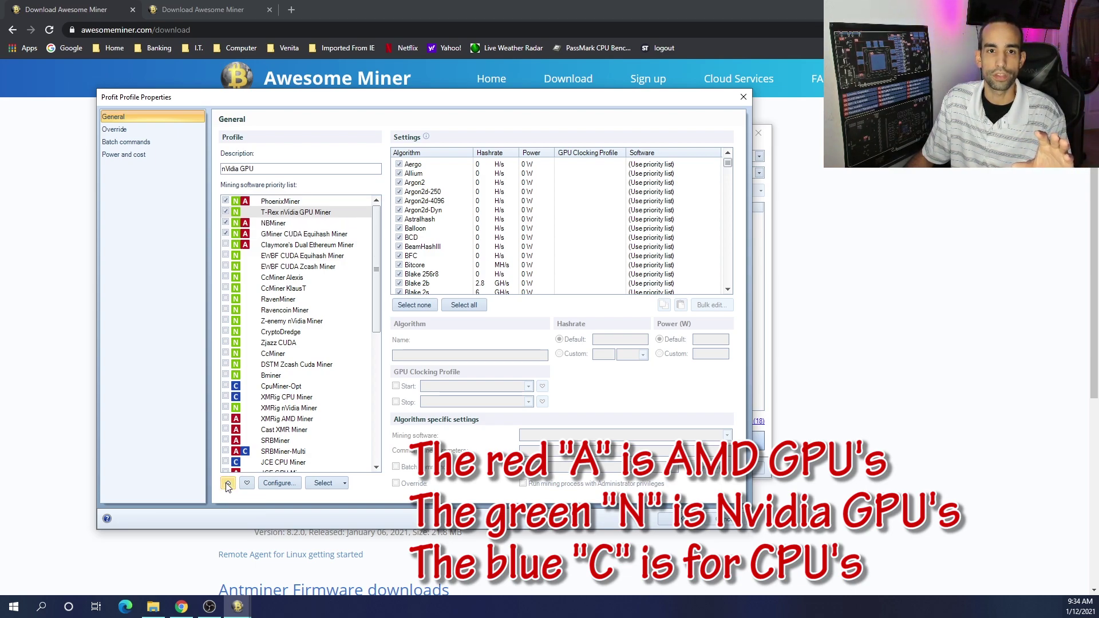
left_click(228, 484)
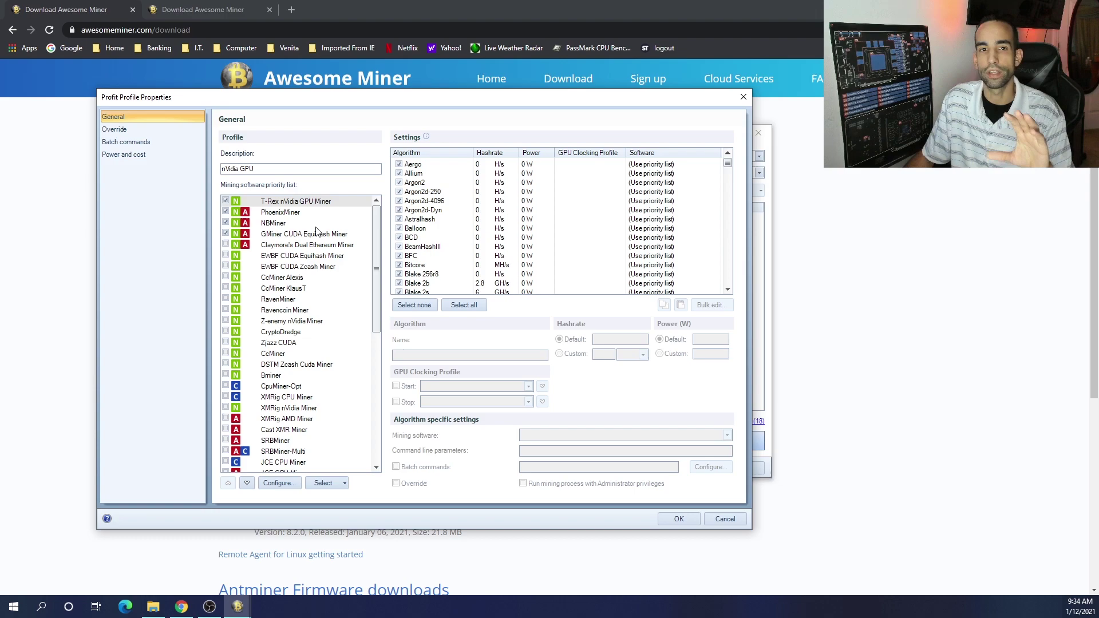
Save the profile changes and keep the benchmark on a single GPU, not all GPUs combined
left_click(673, 519)
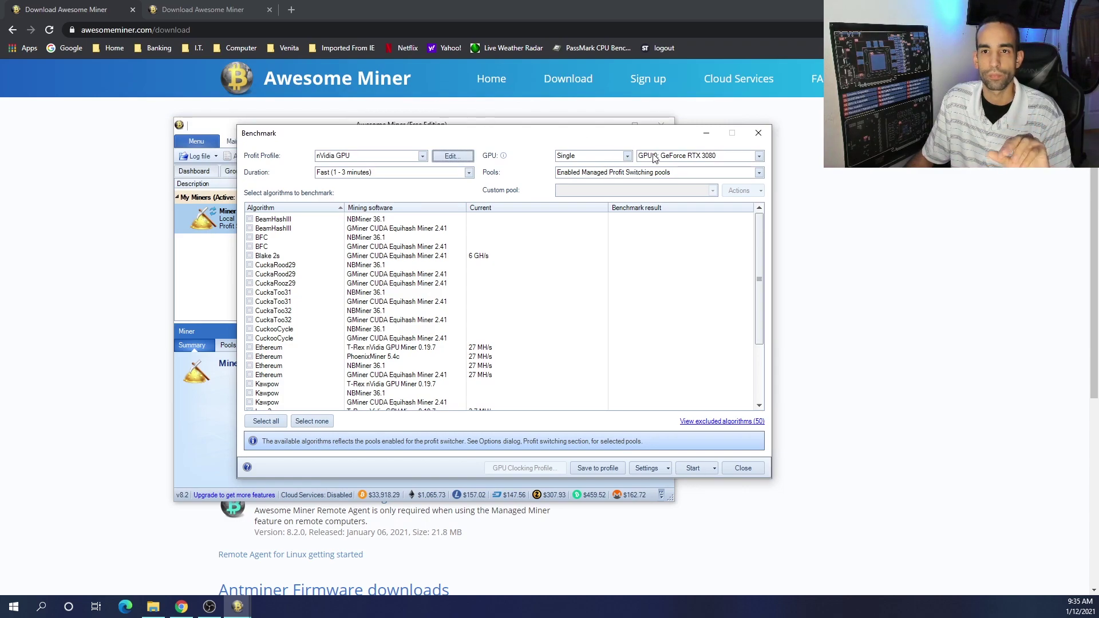
left_click(628, 155)
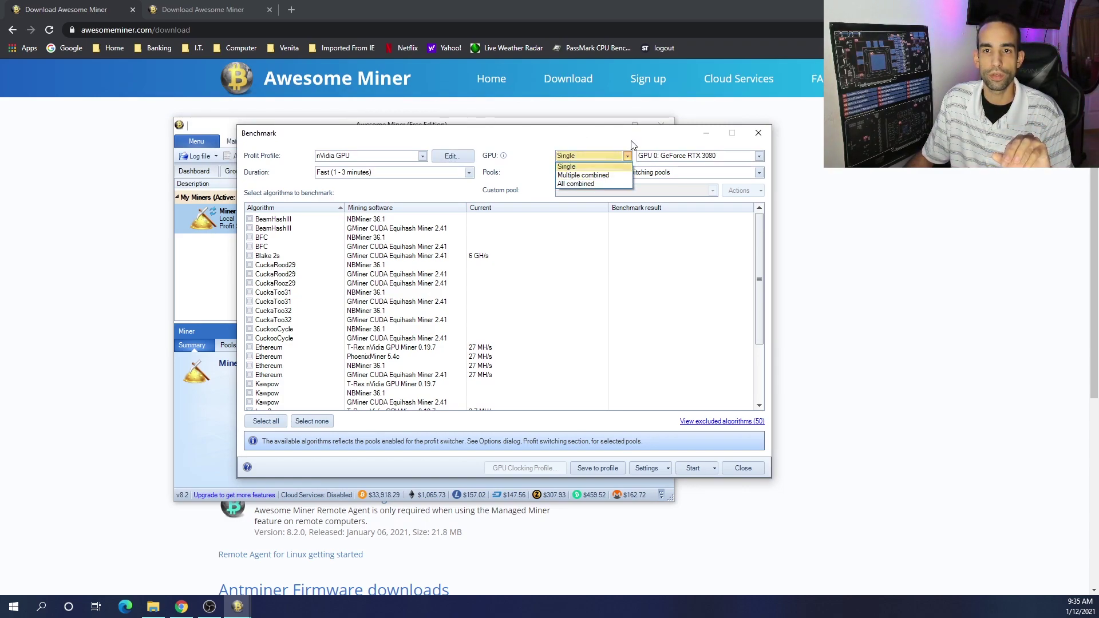
left_click(628, 155)
left_click(627, 156)
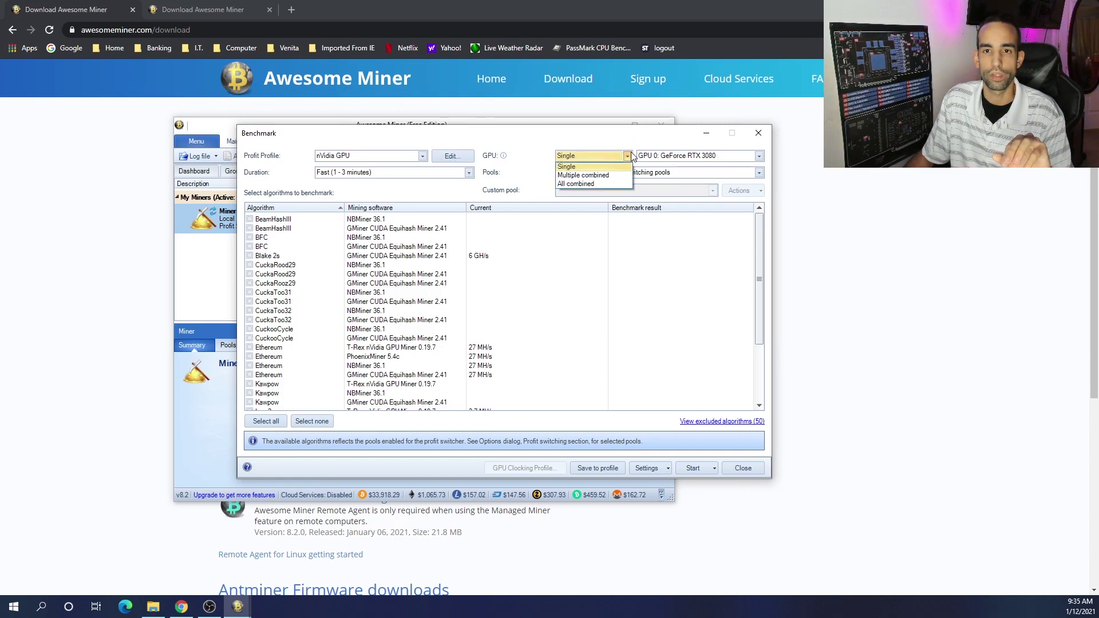
left_click(613, 182)
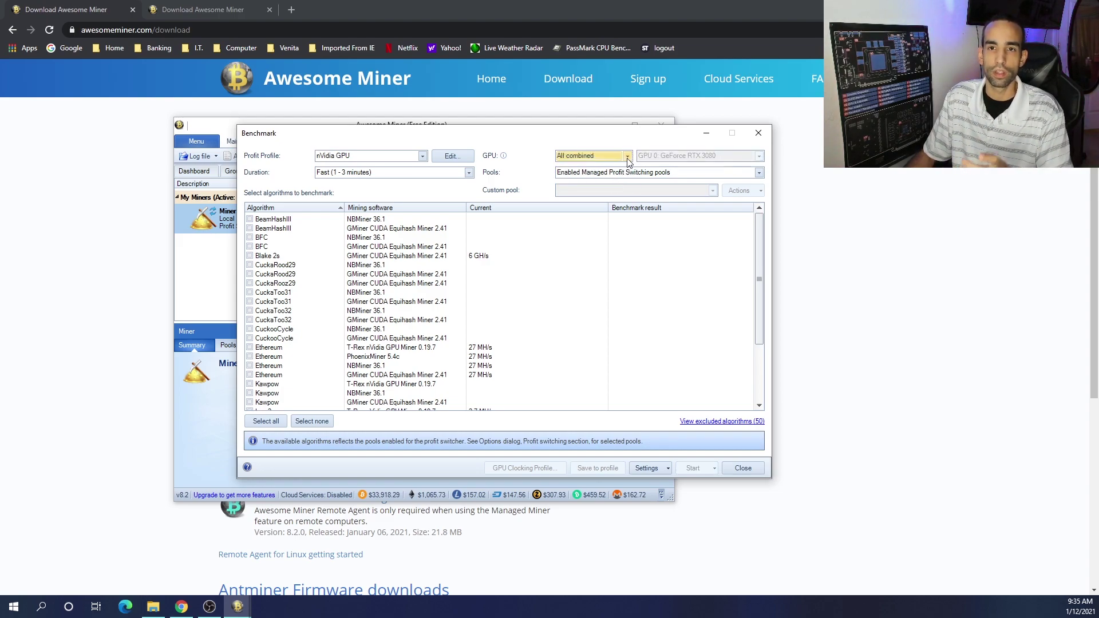
left_click(628, 156)
left_click(601, 164)
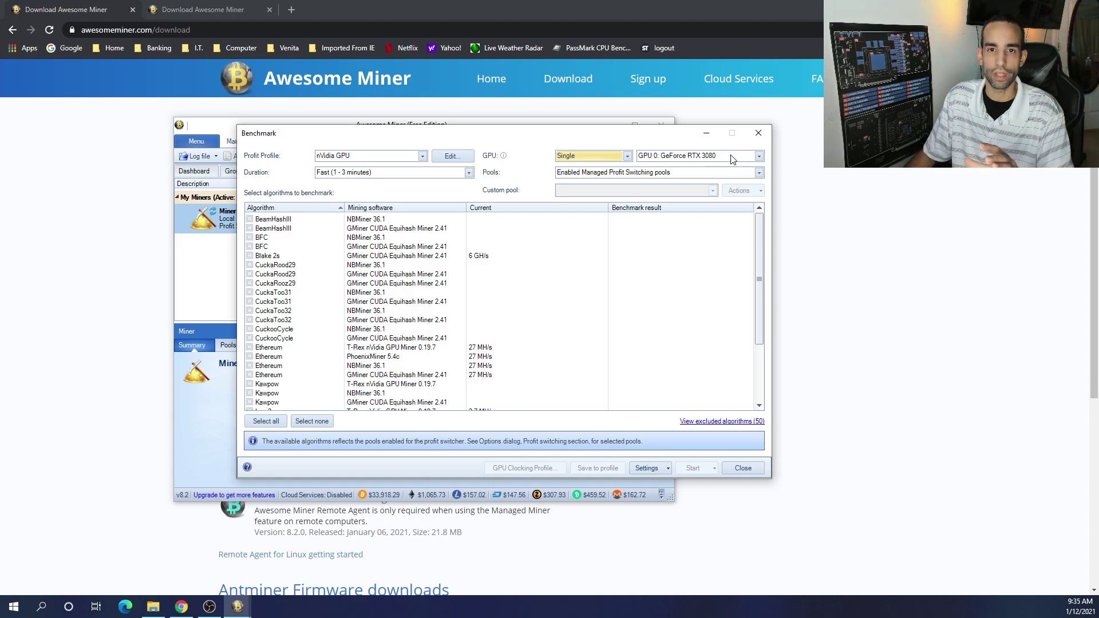
Keep the Fast (1 - 3 minutes) duration and tick every algorithm in the list
left_click(400, 173)
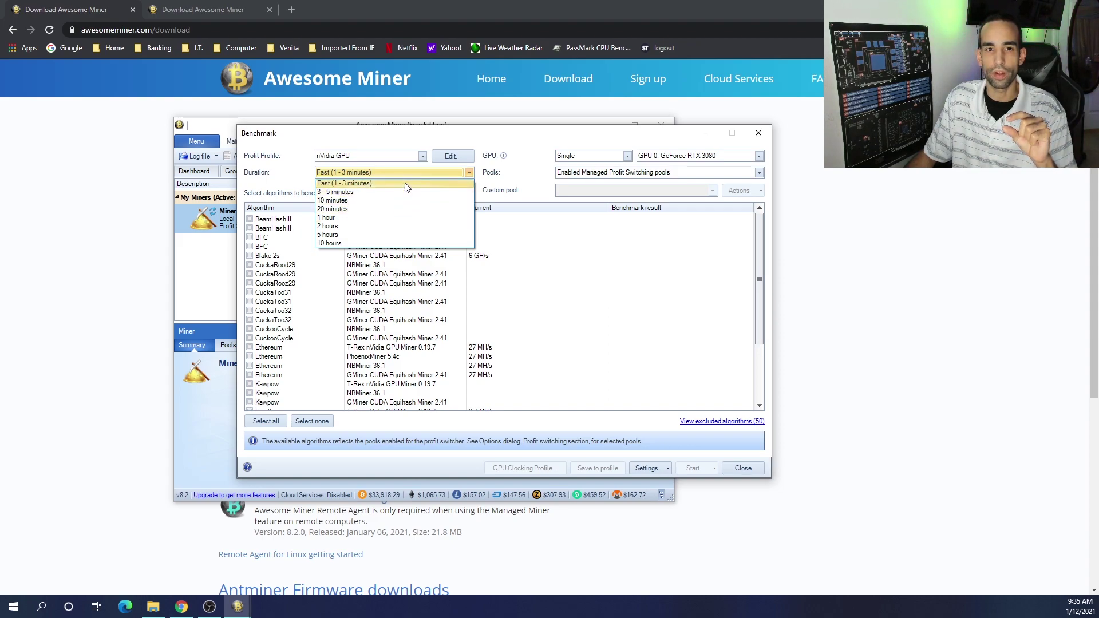
left_click(469, 178)
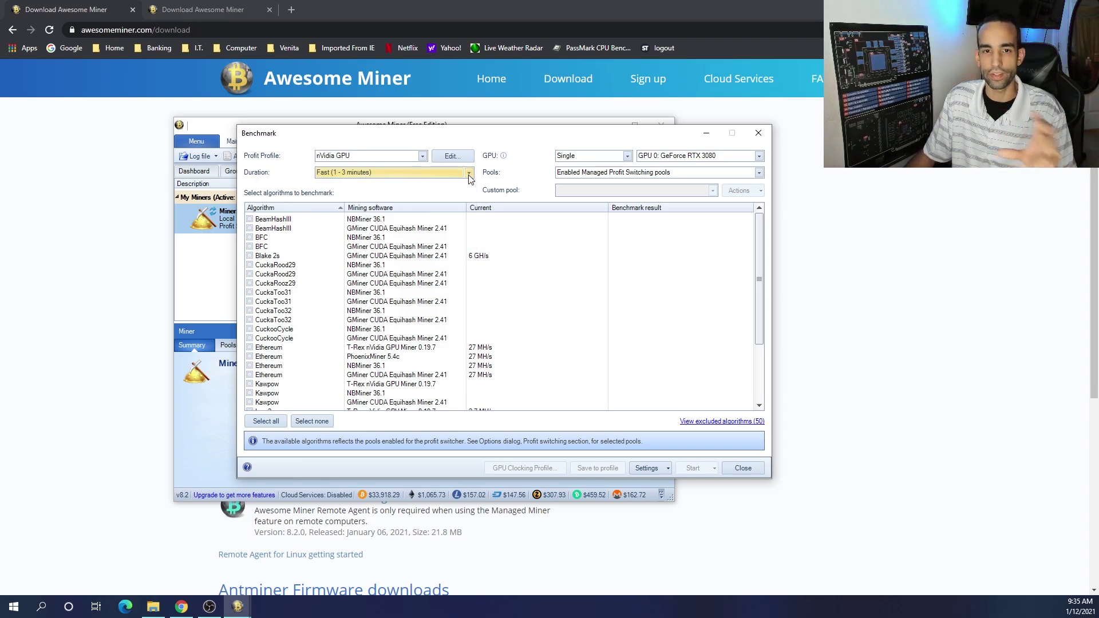
left_click(266, 421)
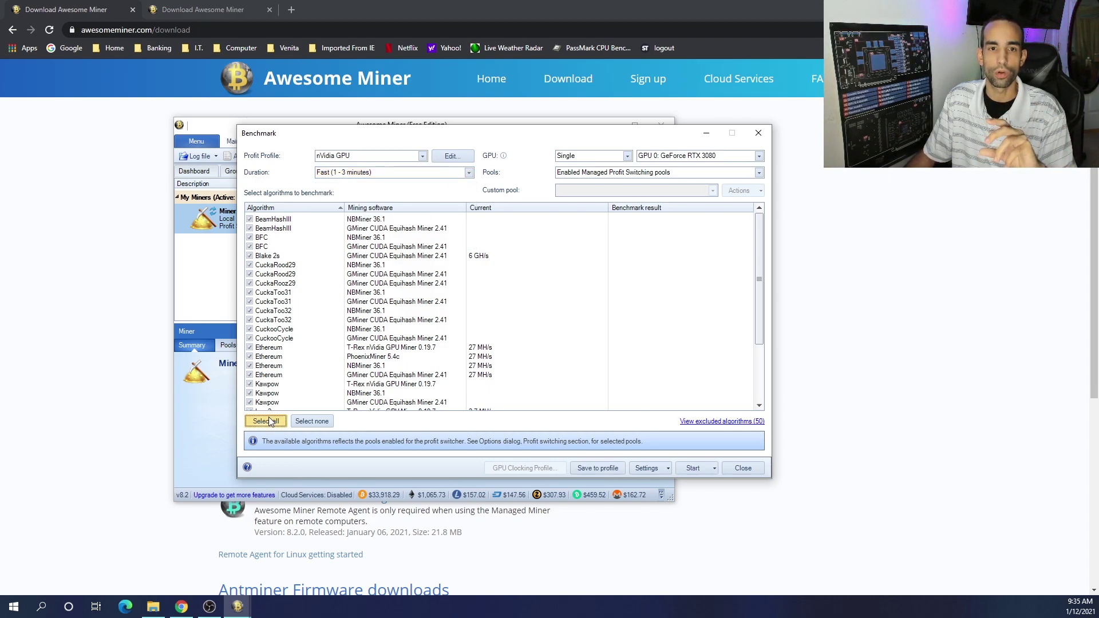
scroll(465, 308, "down", 3)
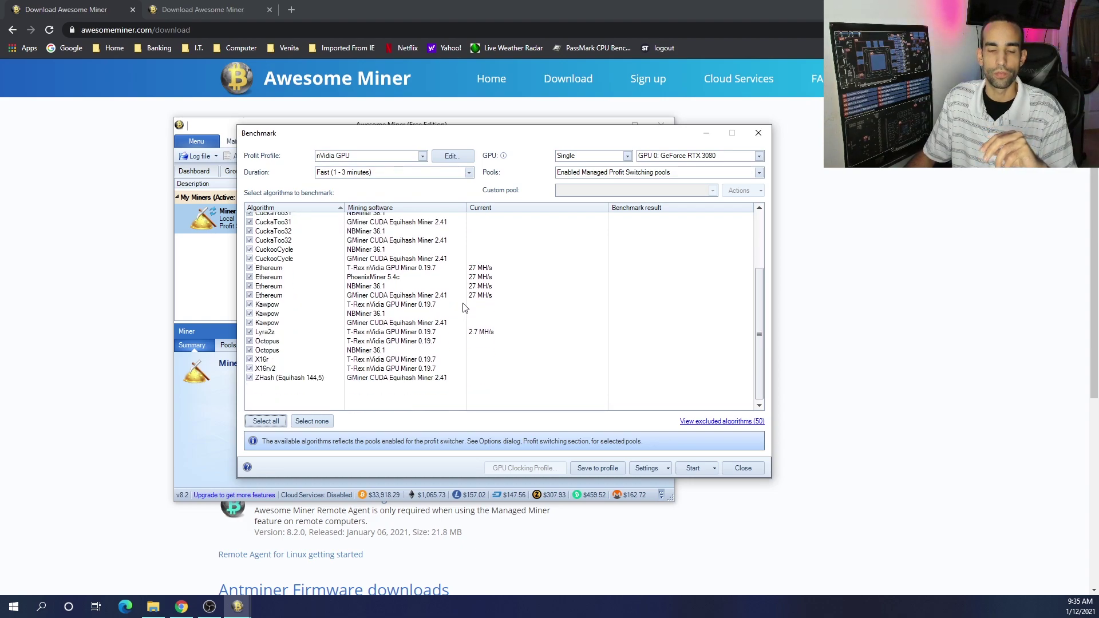
scroll(464, 308, "up", 3)
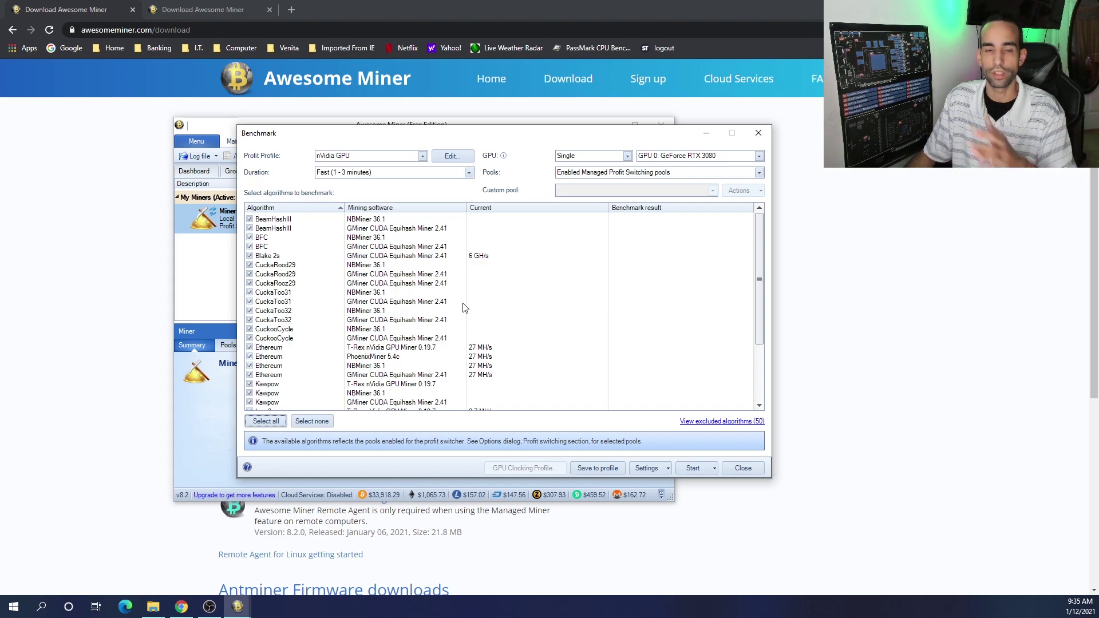
Edit the nVidia GPU profile and select Ethereum's custom 27 MH/s hashrate value
left_click(452, 155)
scroll(523, 229, "down", 15)
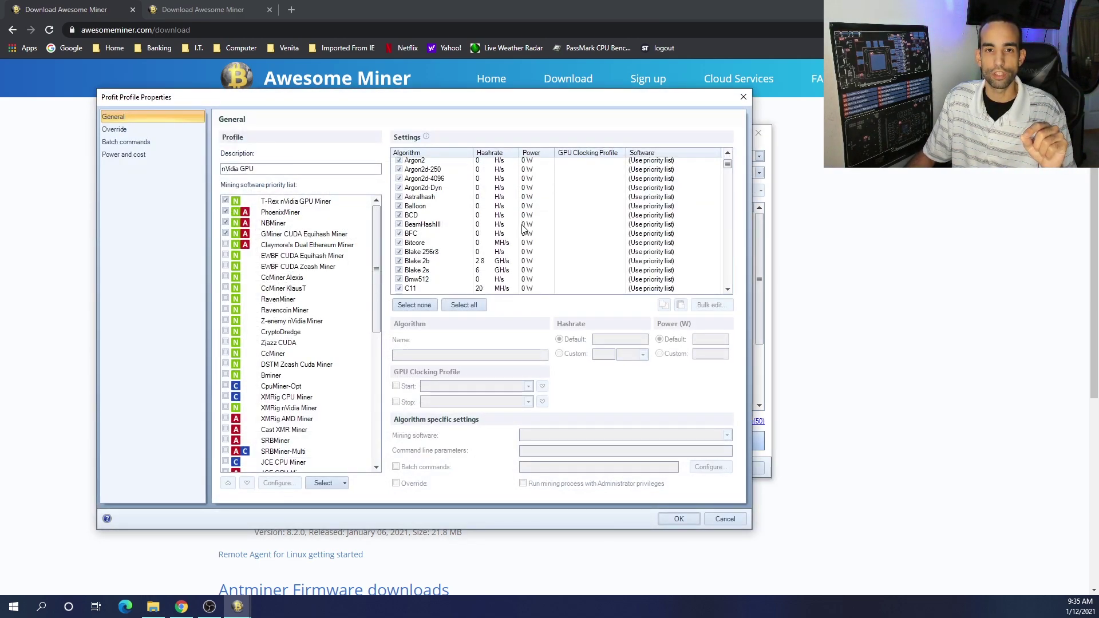
scroll(524, 229, "down", 10)
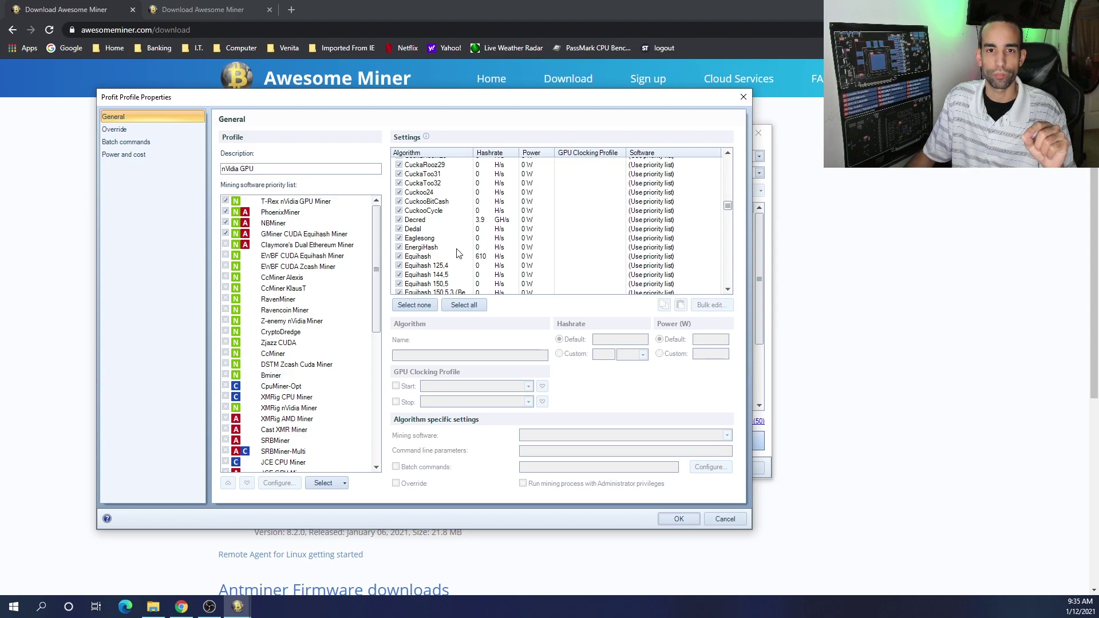
scroll(460, 252, "down", 7)
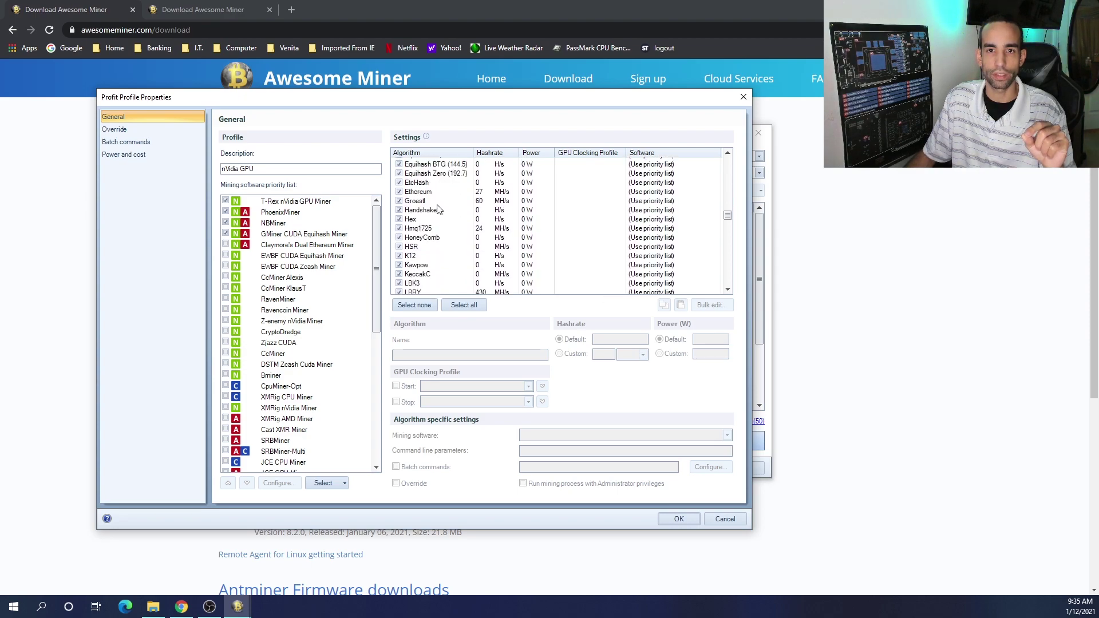
left_click(442, 193)
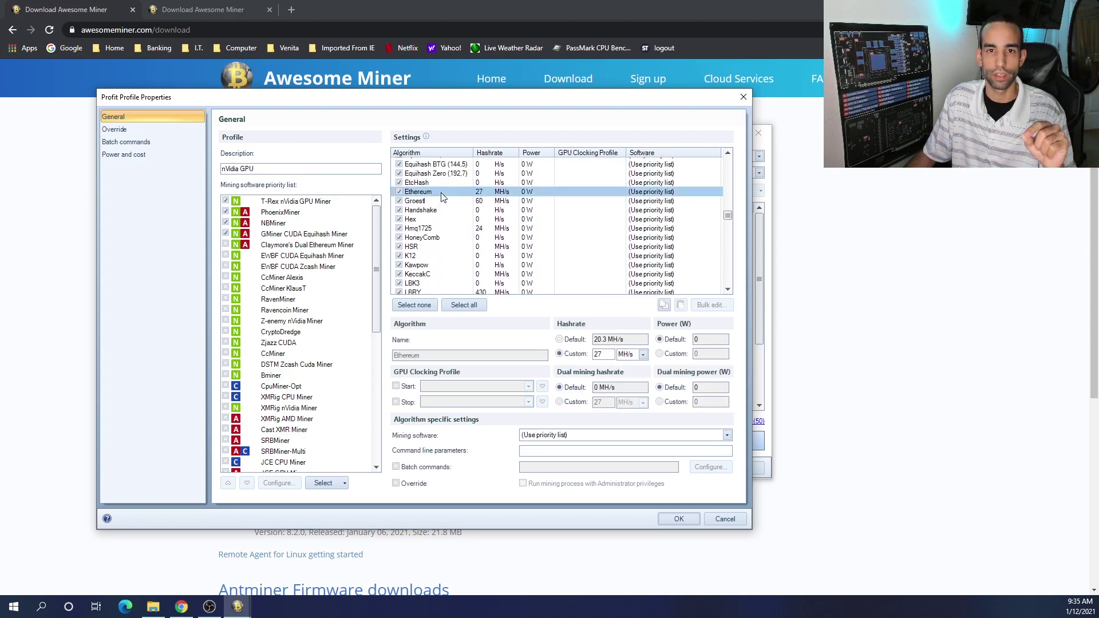
double_click(608, 354)
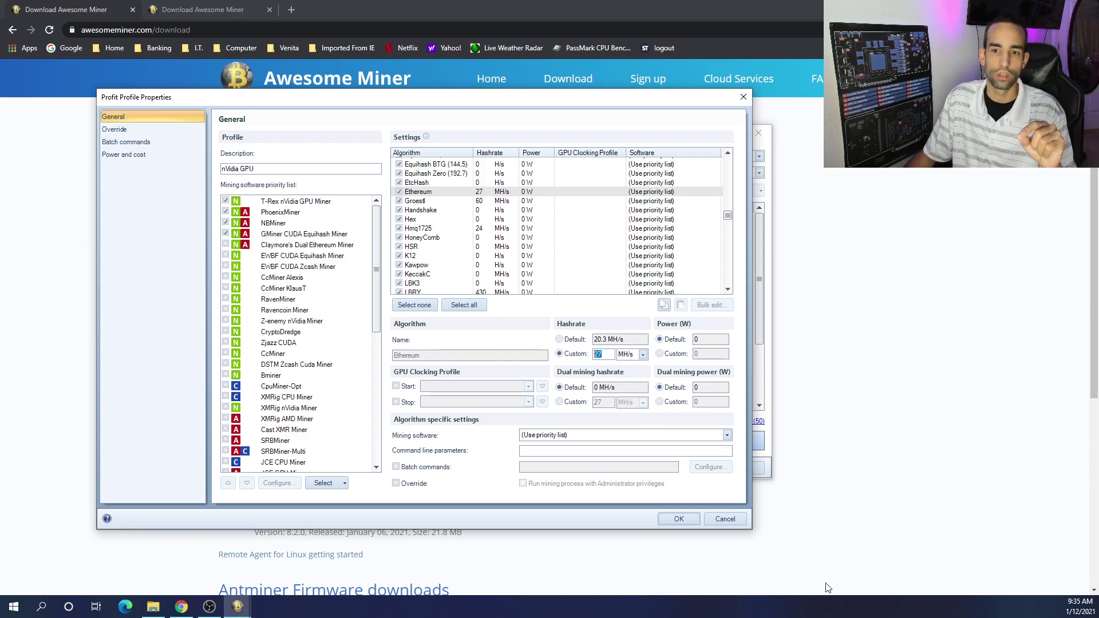
Accept the profile settings, select all algorithms and start the benchmark
left_click(688, 521)
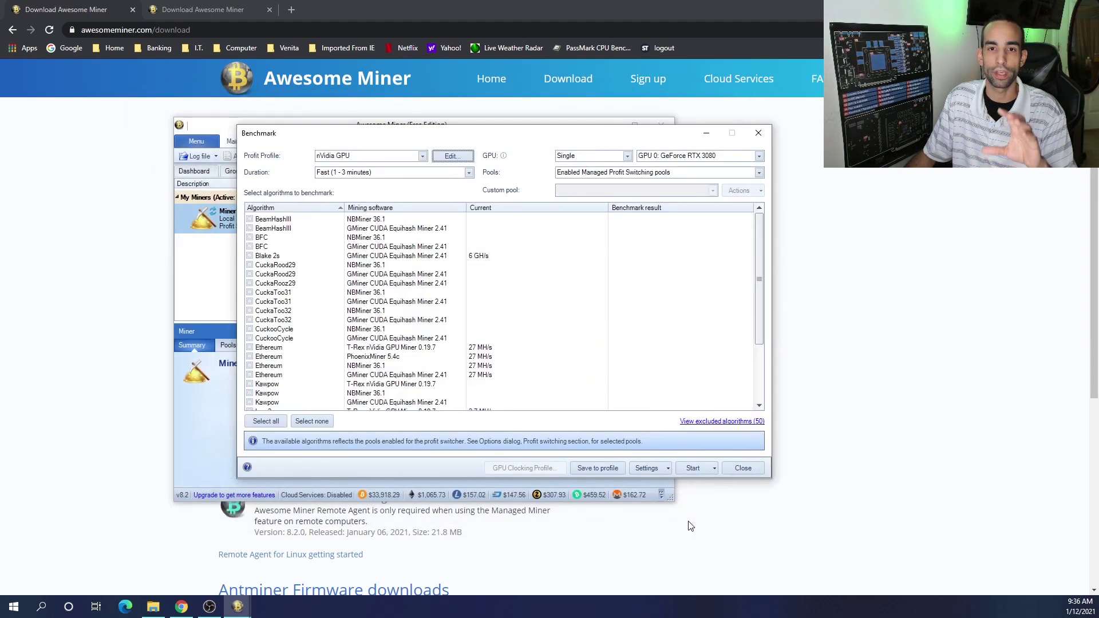
left_click(267, 421)
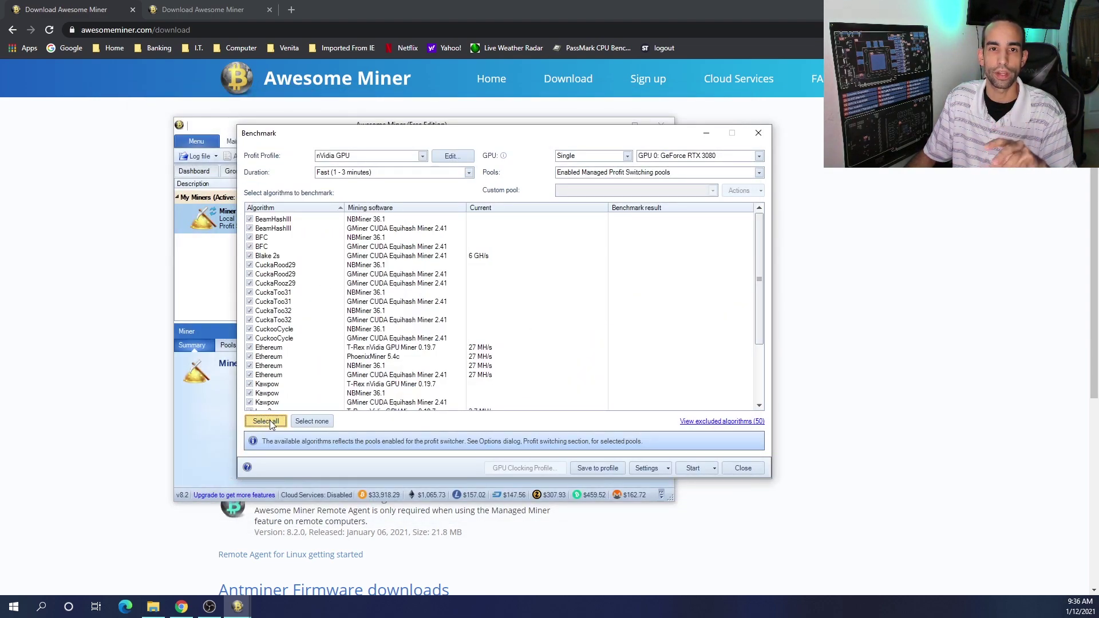
left_click(696, 469)
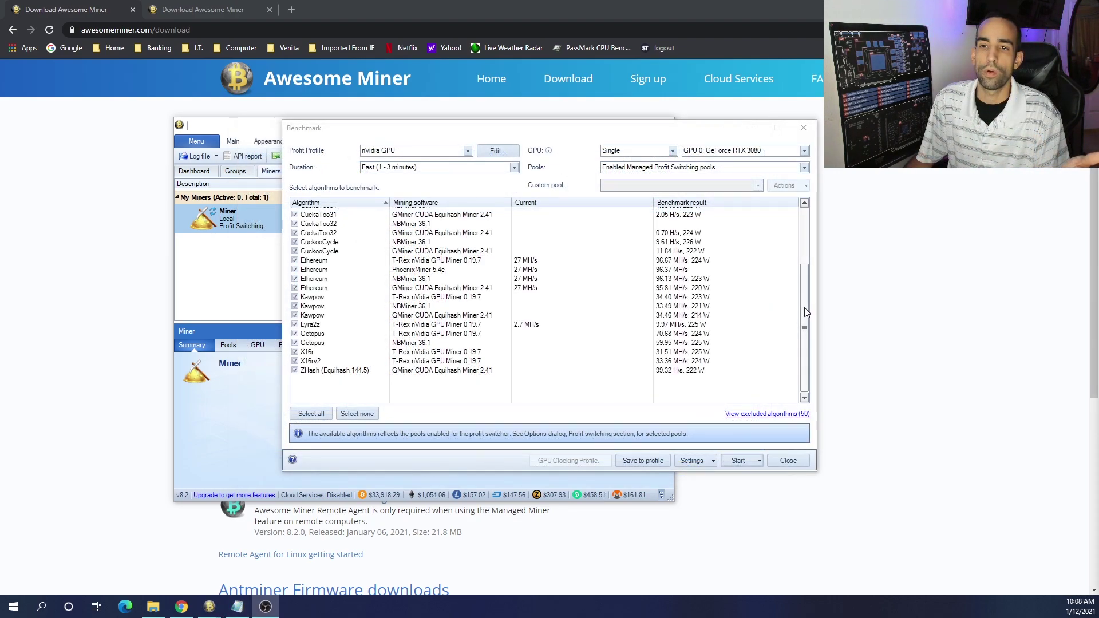
Review the results with nVidia GPU kept, e.g. Ethereum on T-Rex at 96.67 MH/s, 224 W
left_click_drag(805, 308, 809, 289)
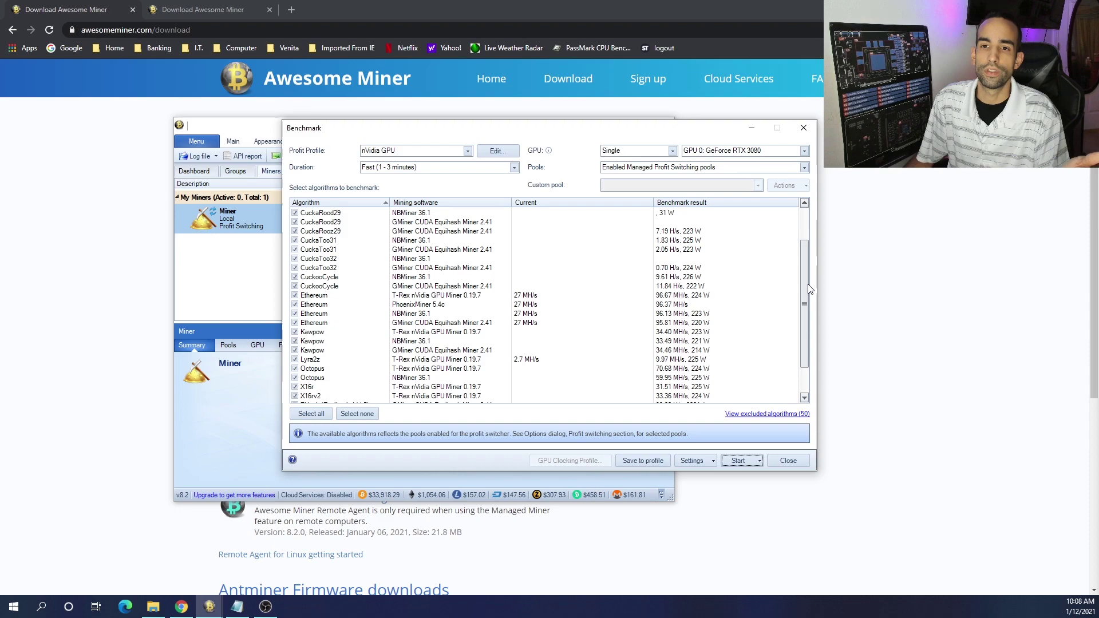
scroll(810, 289, "down", 2)
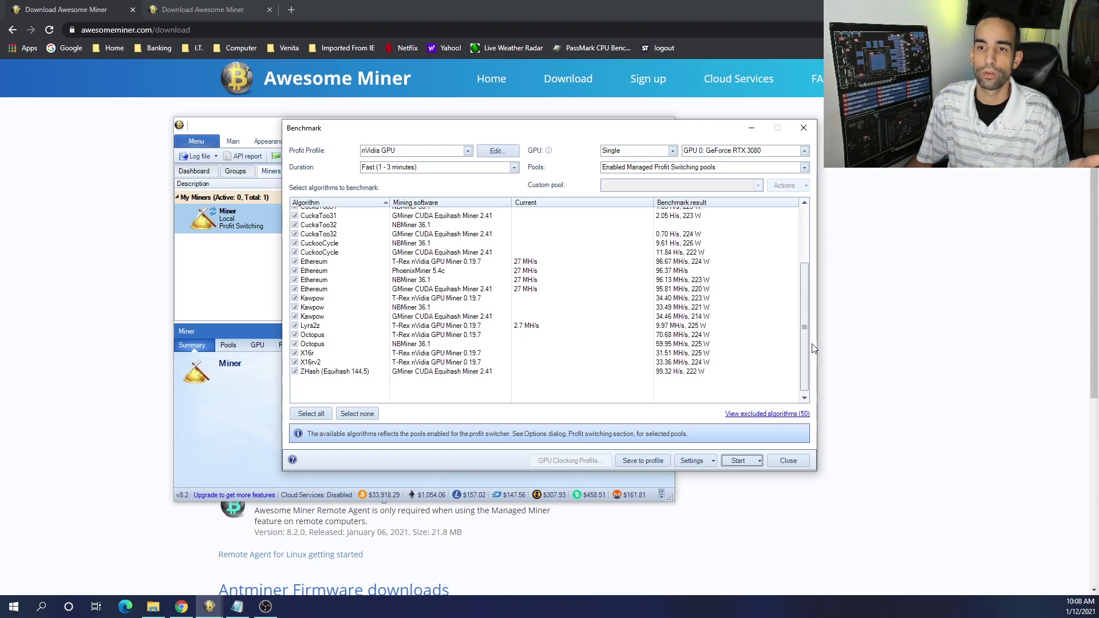
left_click_drag(805, 320, 801, 264)
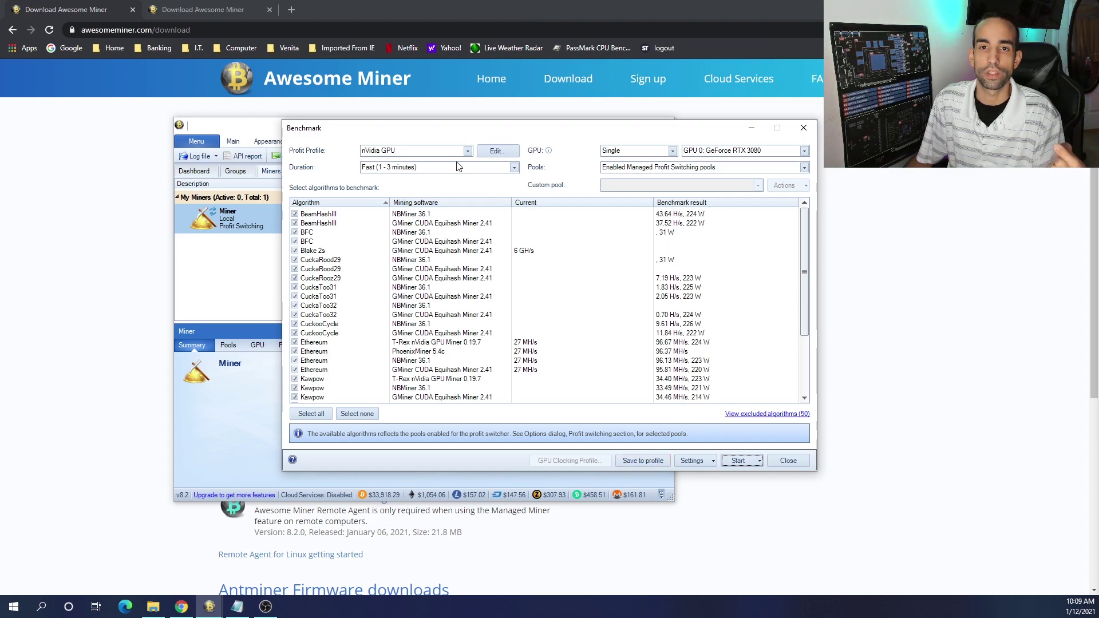
left_click(468, 151)
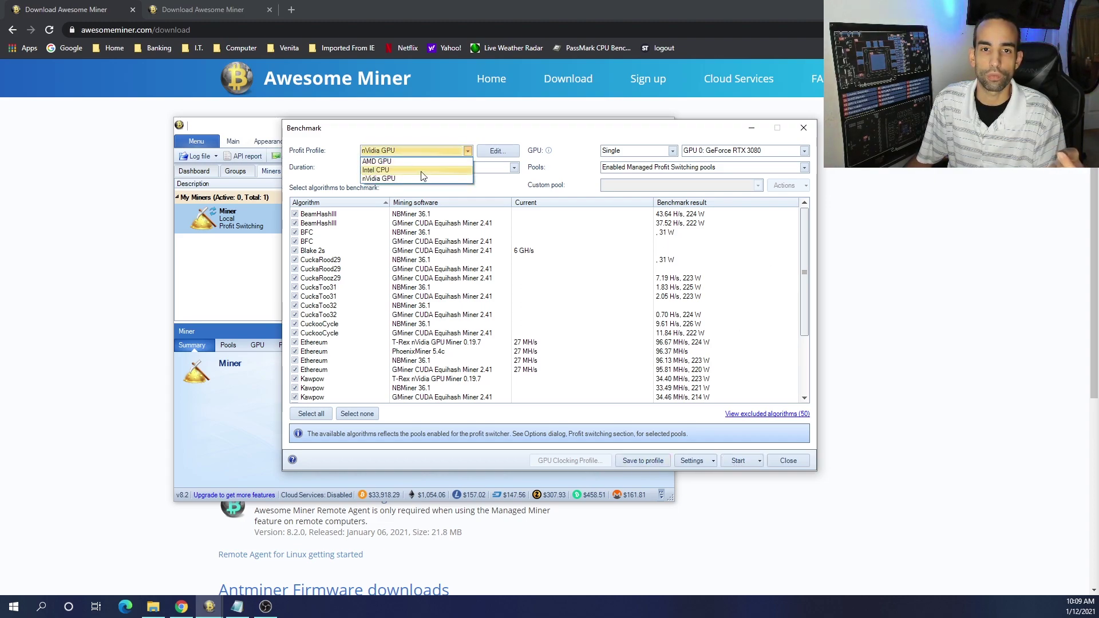
left_click(468, 151)
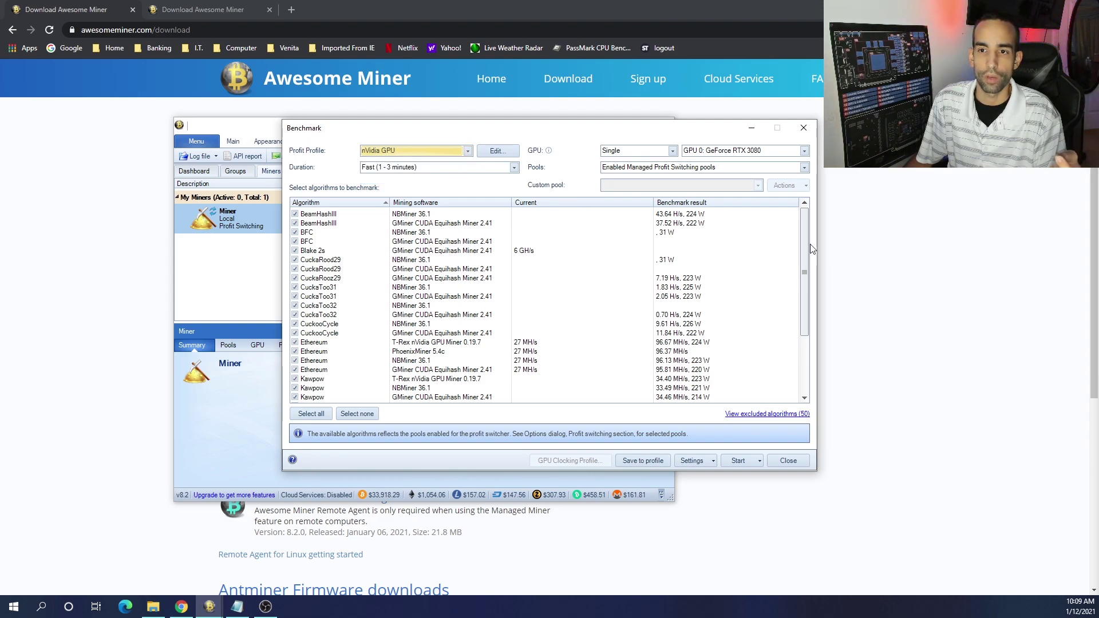
left_click_drag(808, 259, 804, 311)
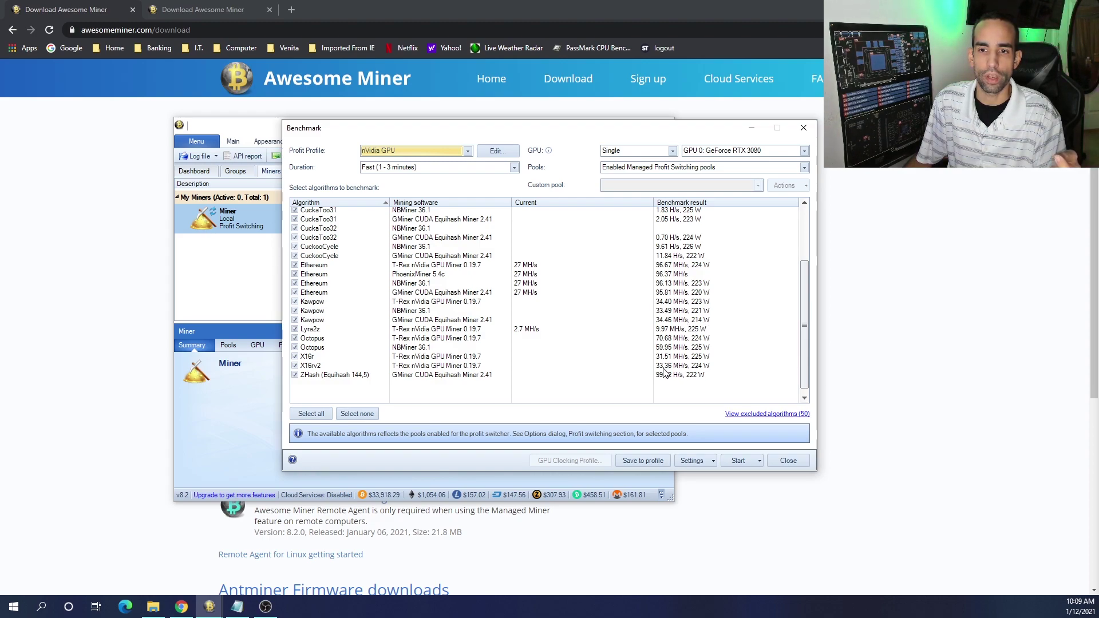
left_click_drag(804, 323, 795, 207)
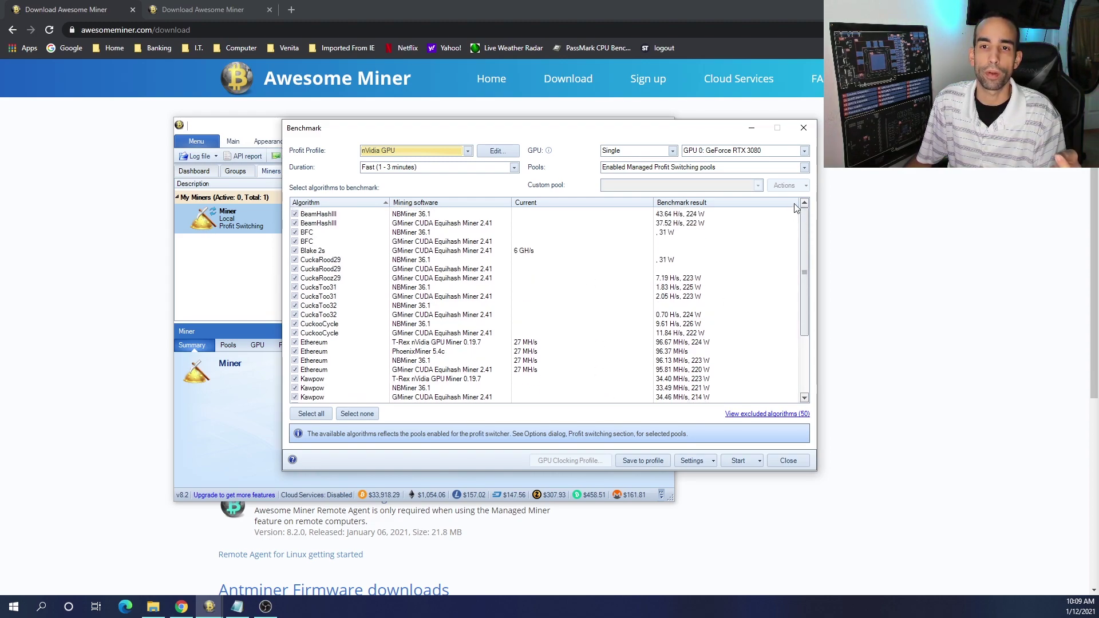
Save the benchmark results to the nVidia GPU profile, confirm, and close the Benchmark window
left_click(649, 461)
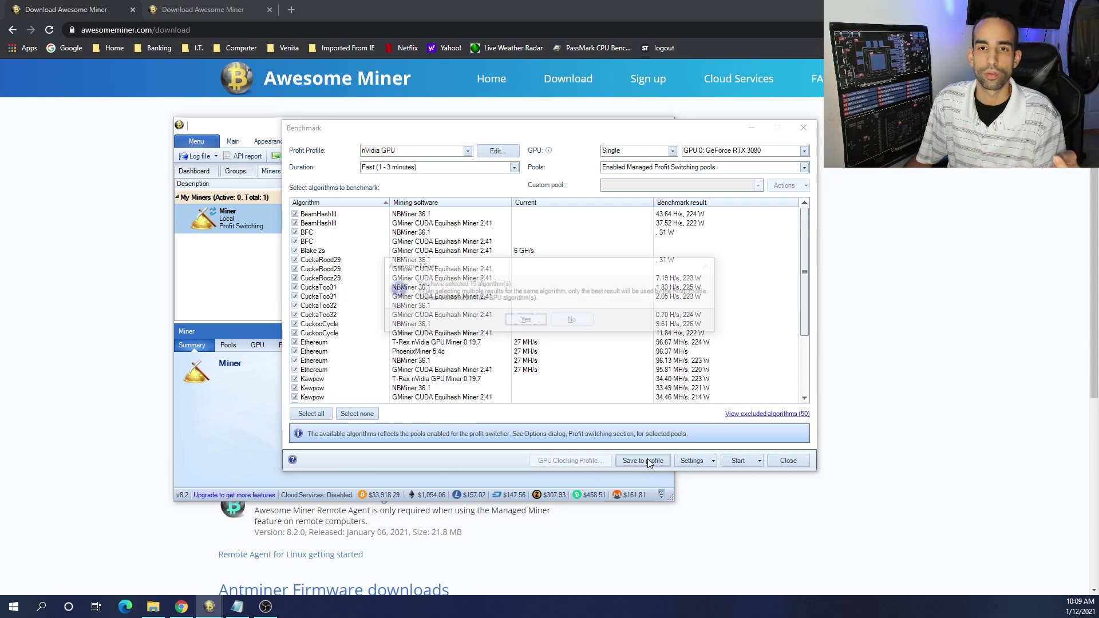
left_click(514, 320)
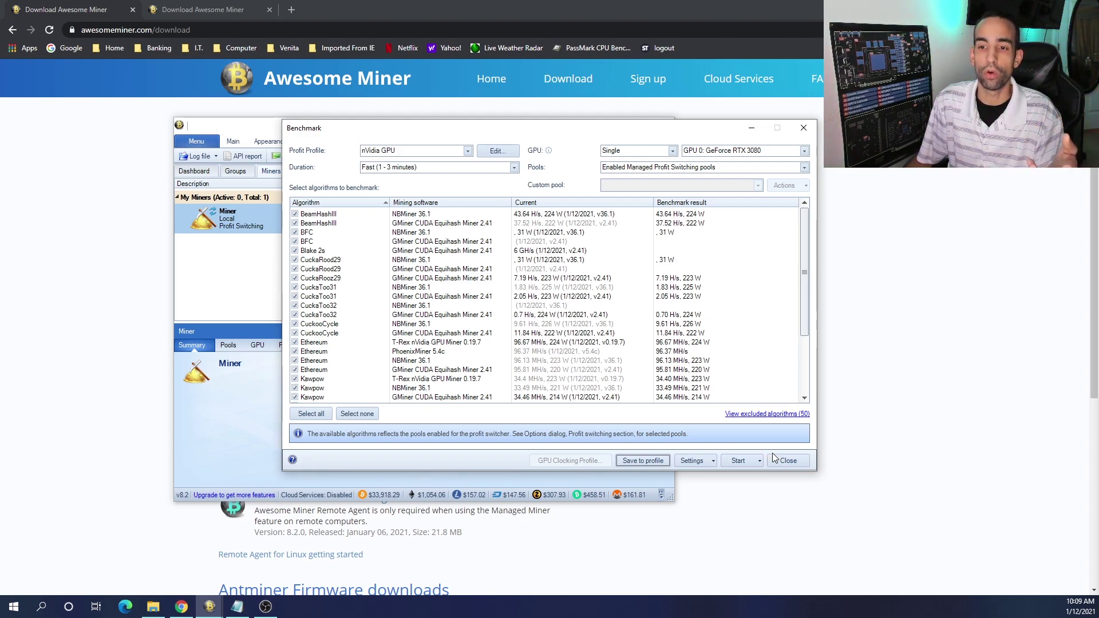
left_click(784, 460)
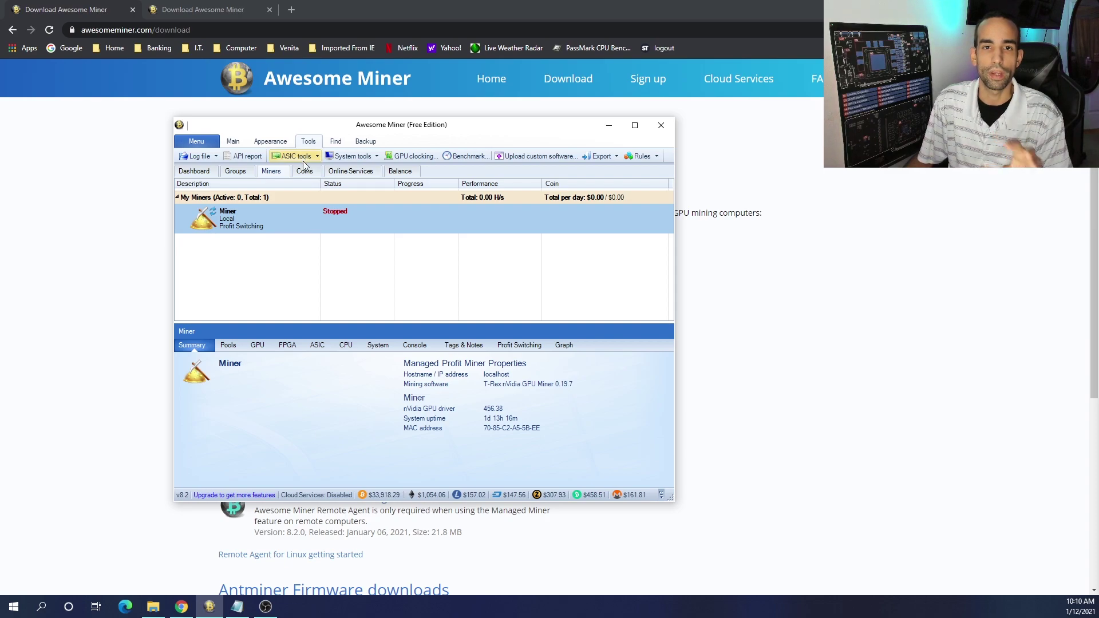
Try GPU clocking from Tools and dismiss the free-edition unavailable notice
left_click(419, 157)
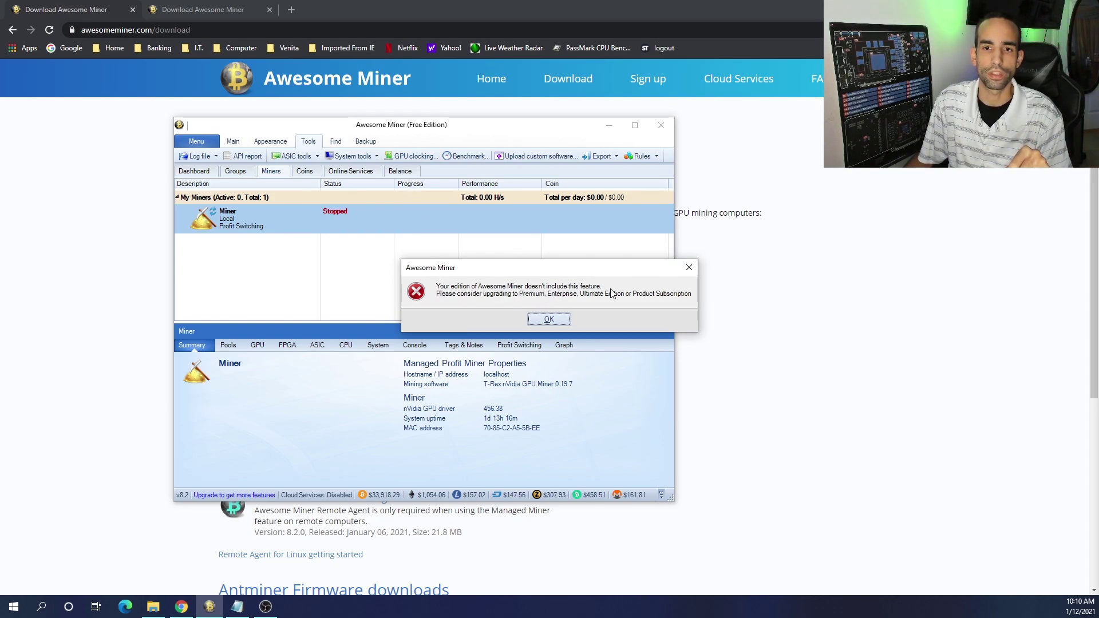
left_click(689, 268)
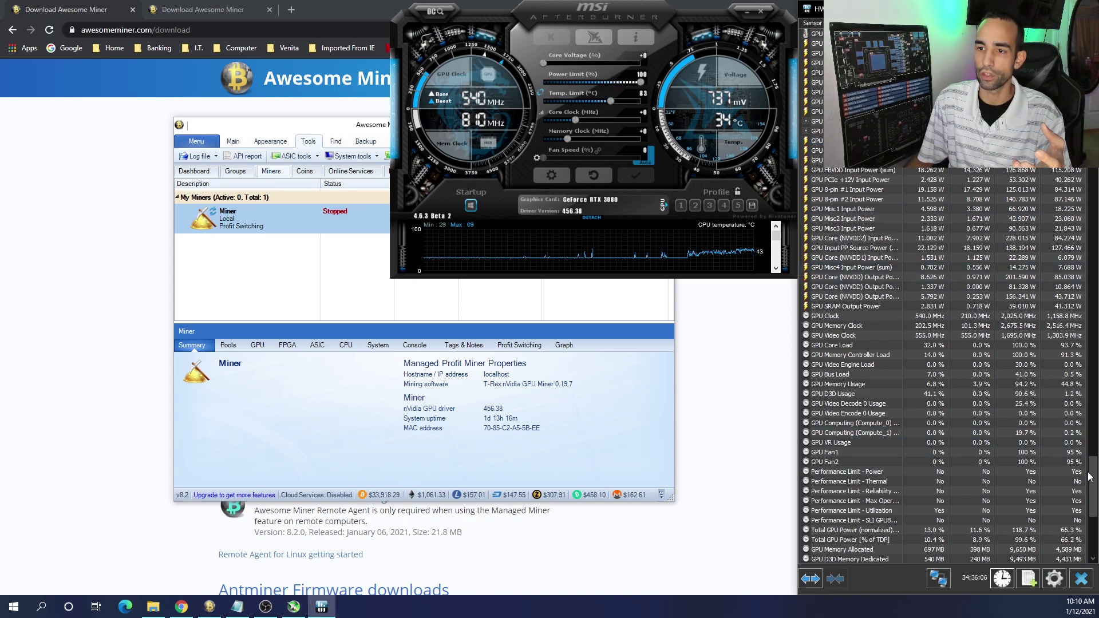
Scroll through the RTX 3080 sensor readings in HWiNFO, then bring Awesome Miner forward
left_click_drag(1090, 477, 1096, 448)
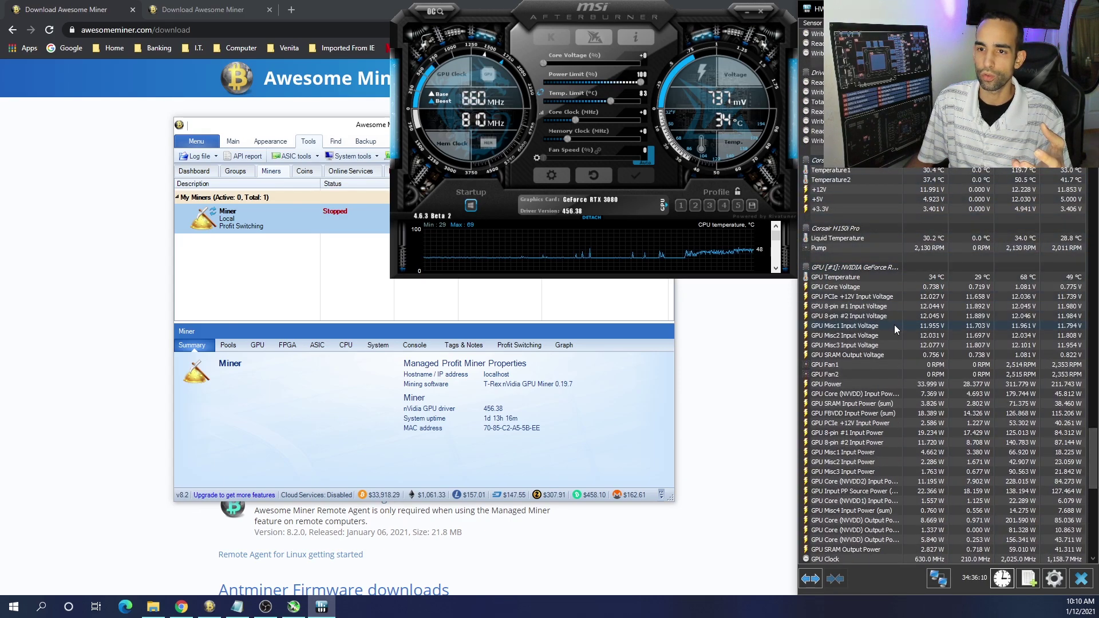
scroll(894, 324, "down", 1)
scroll(952, 305, "down", 1)
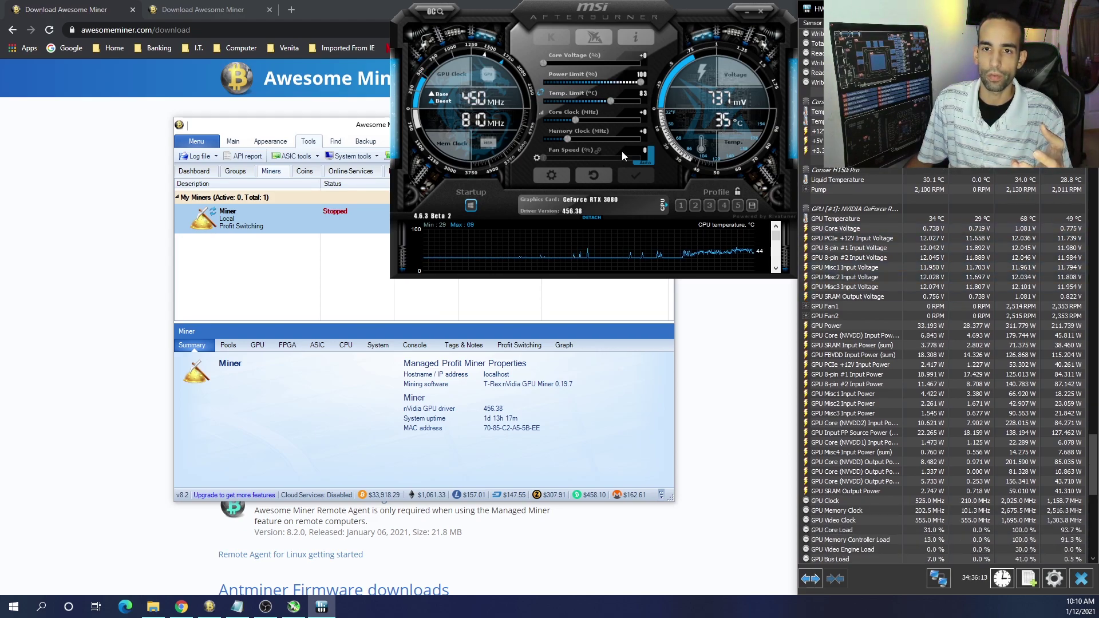
left_click(606, 328)
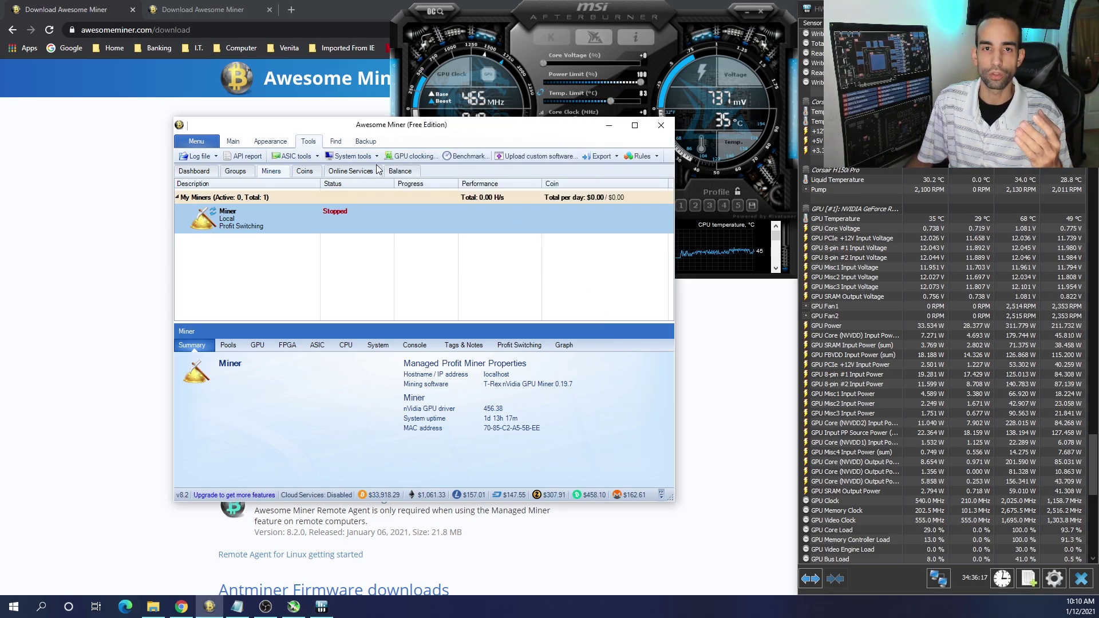
Switch to the Main tab and bring Awesome Miner in front of Chrome
left_click(238, 147)
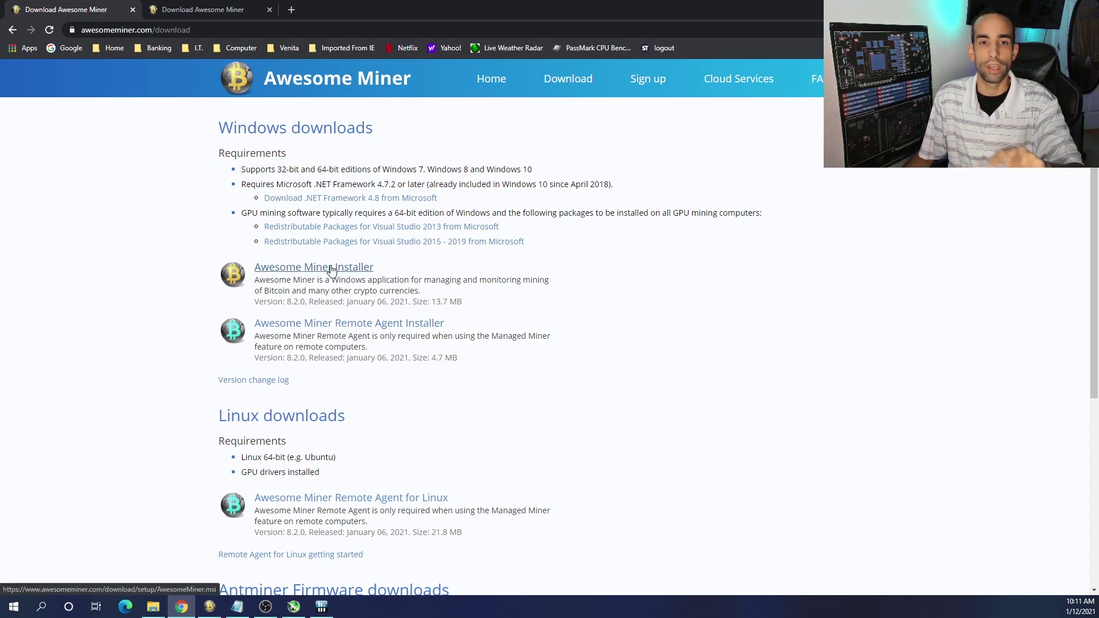
left_click(209, 607)
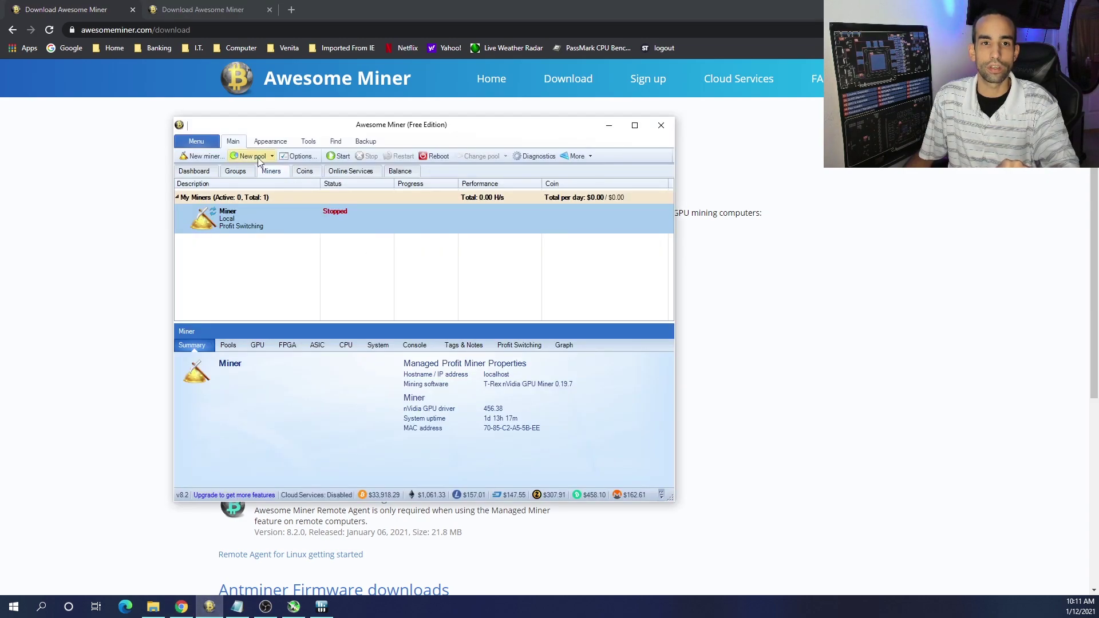
Start the Miner Wizard, choose External Miner, then cancel without adding a miner
left_click(195, 156)
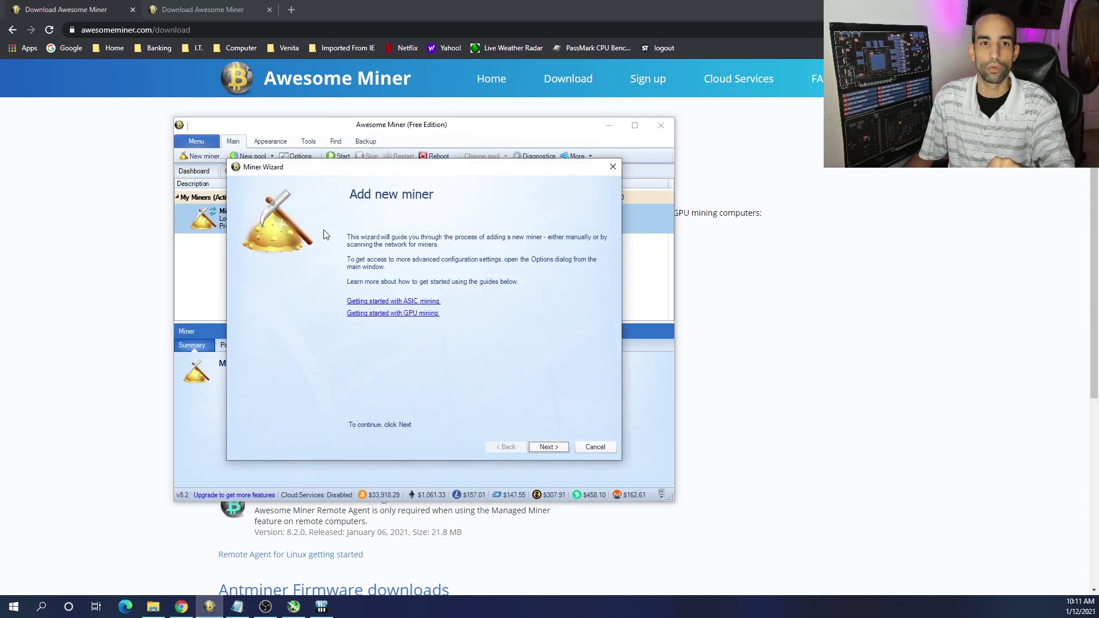
left_click(544, 446)
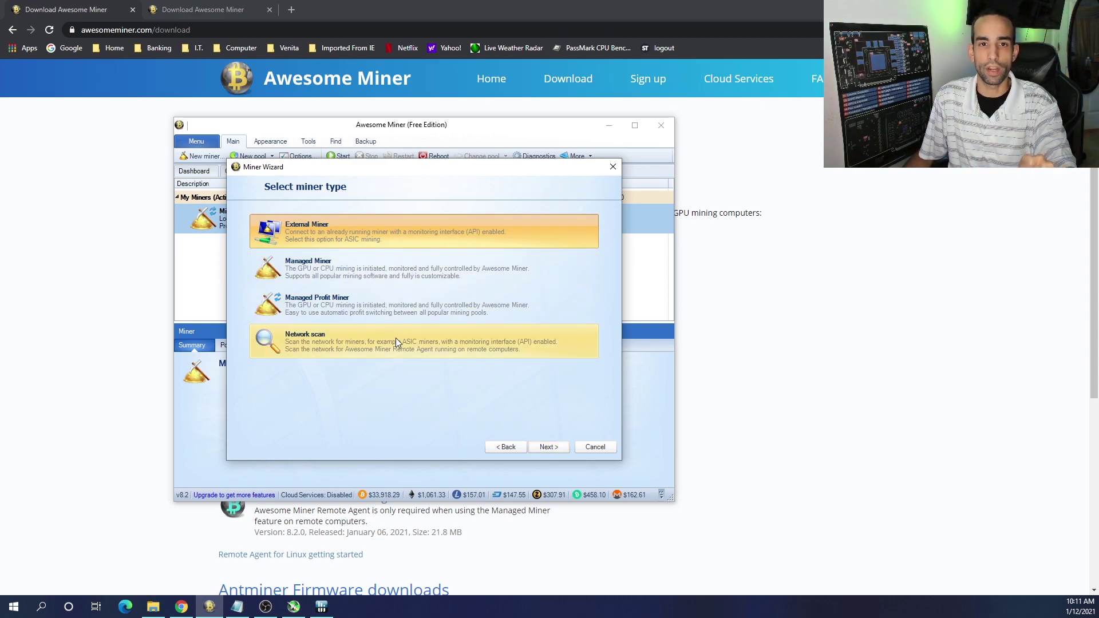
left_click(405, 249)
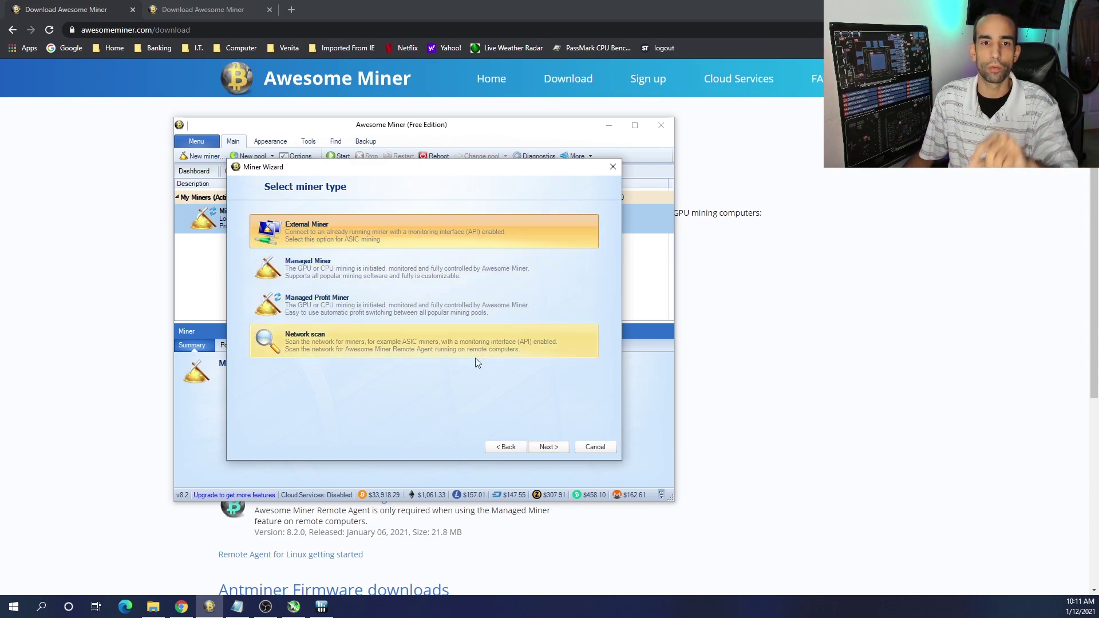
left_click(608, 451)
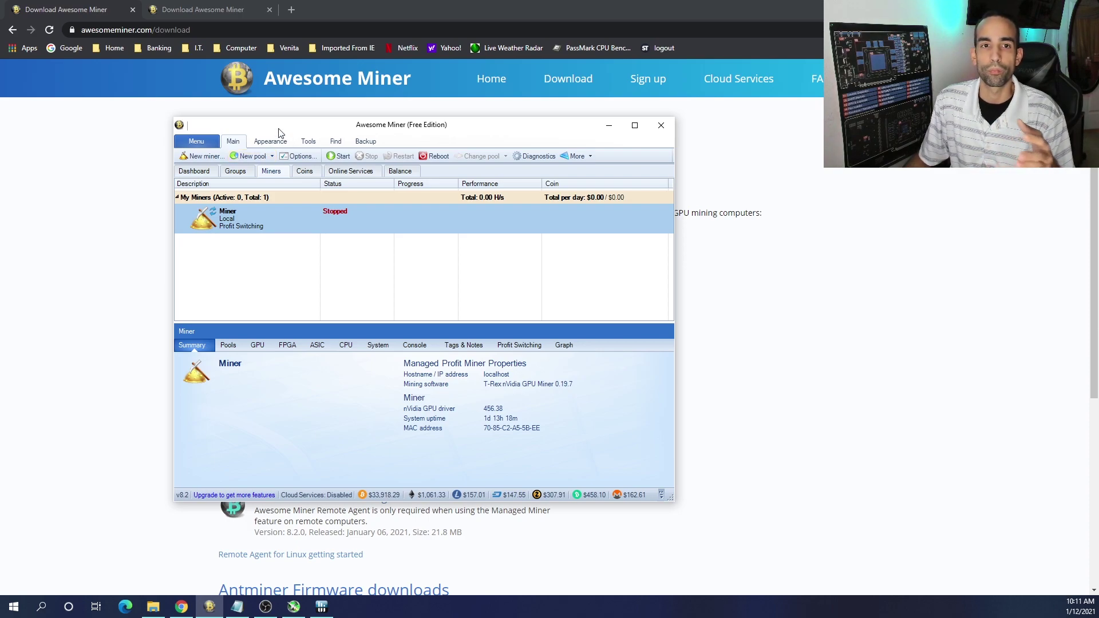
Minimize Awesome Miner and browse the awesomeminer.com Cloud Services page
left_click(906, 241)
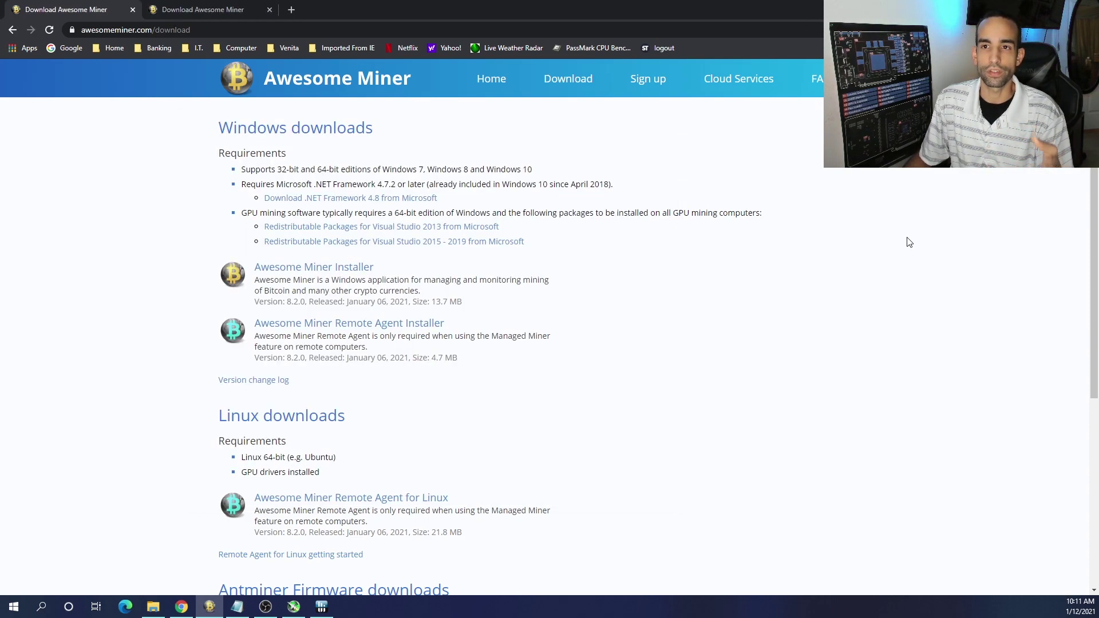
left_click(737, 86)
scroll(738, 86, "down", 5)
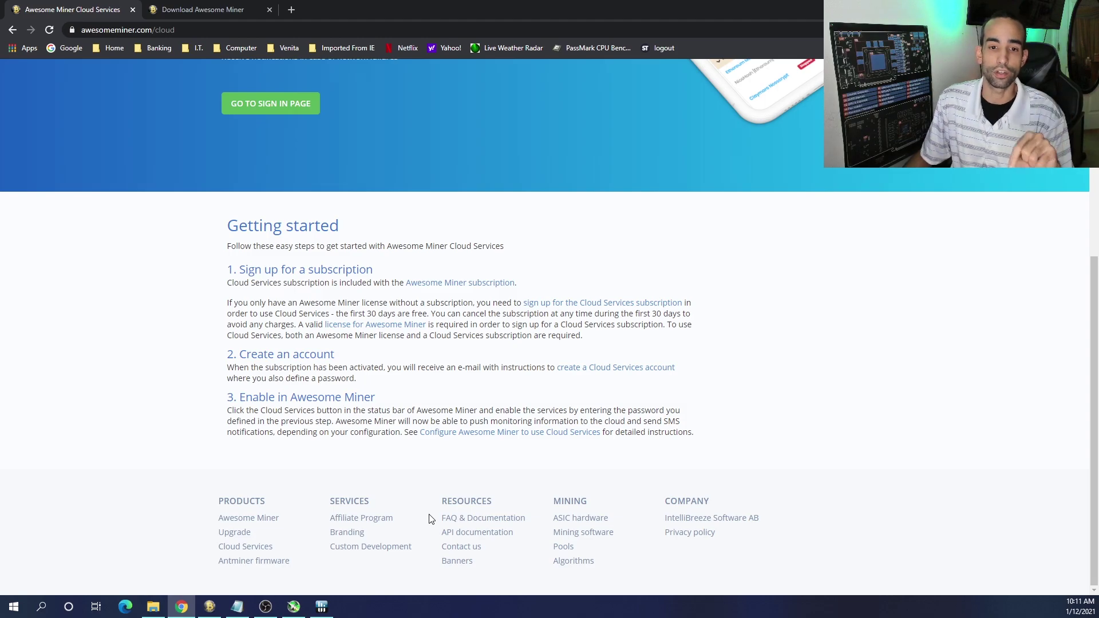
scroll(589, 399, "up", 5)
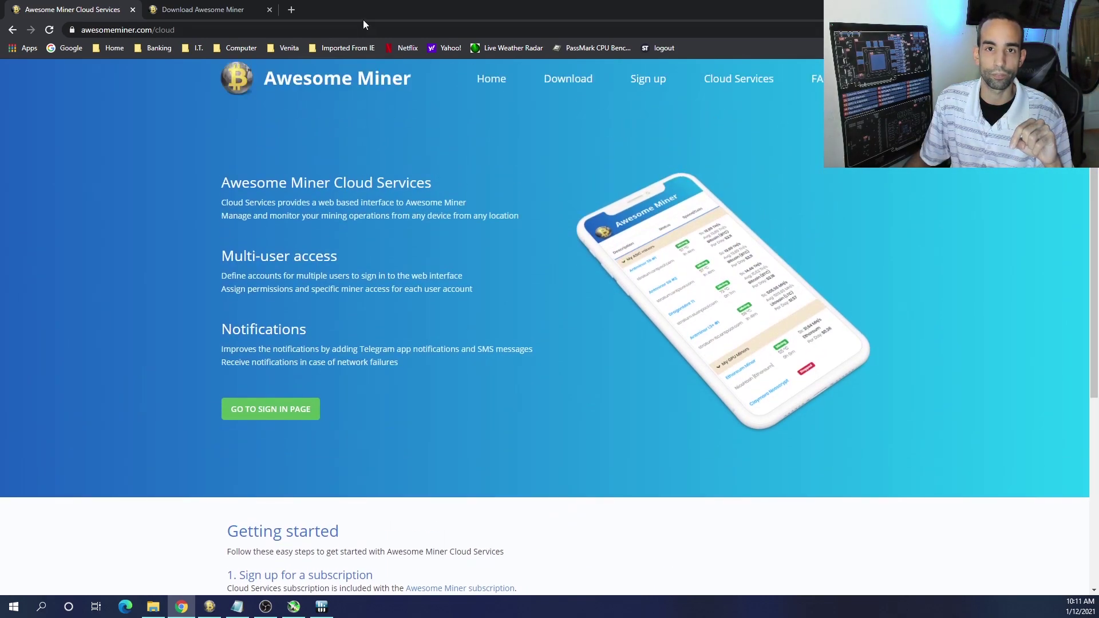
Return to the awesomeminer.com home page and scroll through its features
left_click(329, 85)
scroll(424, 166, "down", 15)
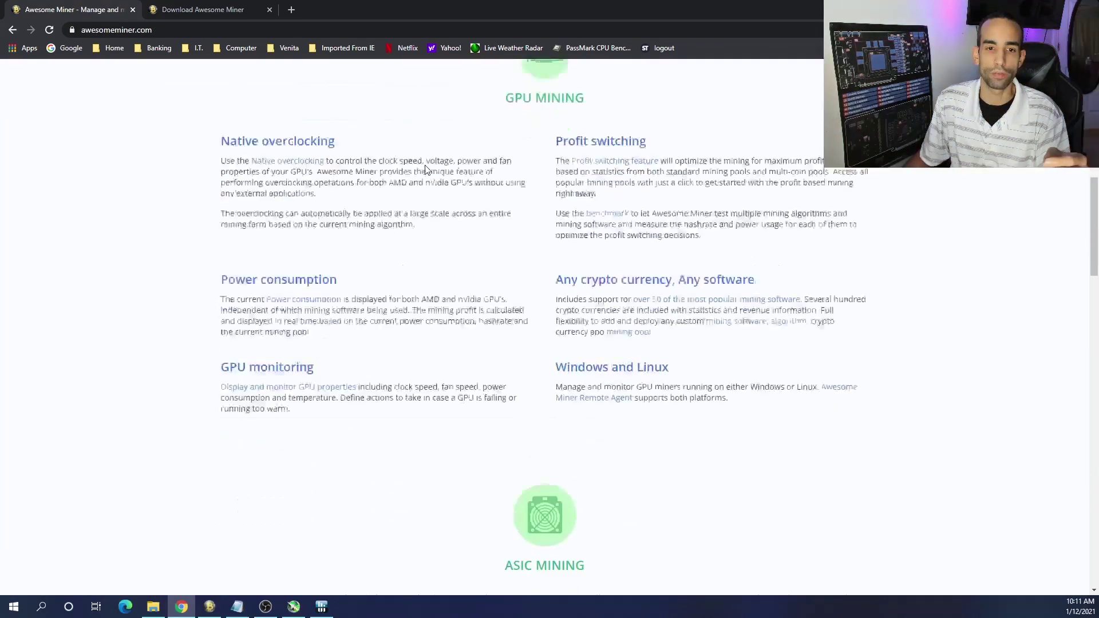
scroll(424, 166, "down", 8)
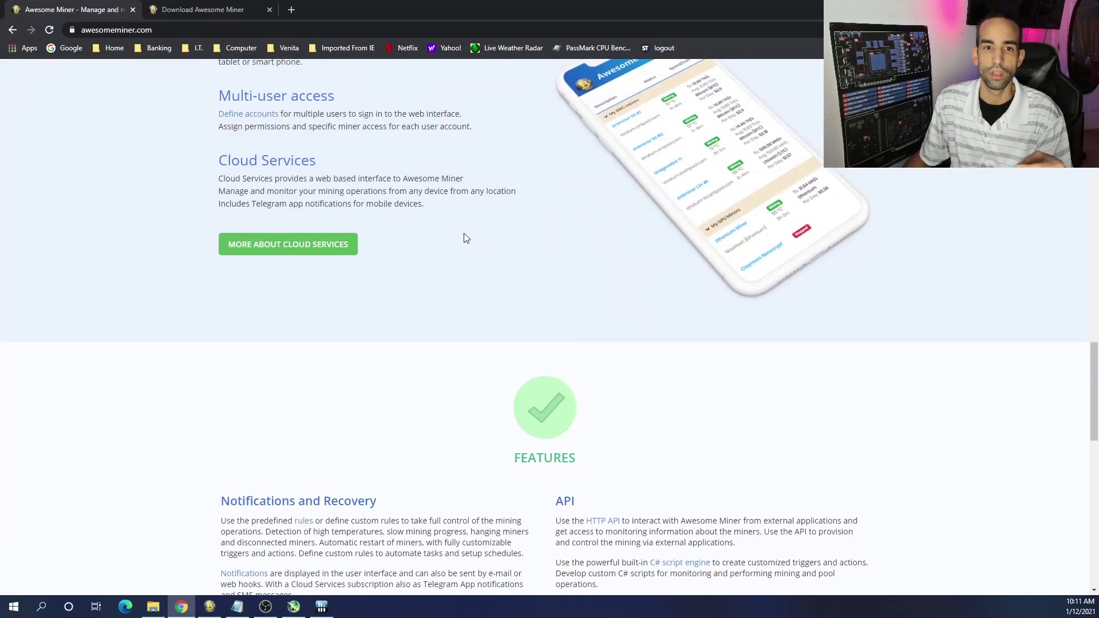
scroll(472, 249, "down", 5)
scroll(481, 259, "down", 8)
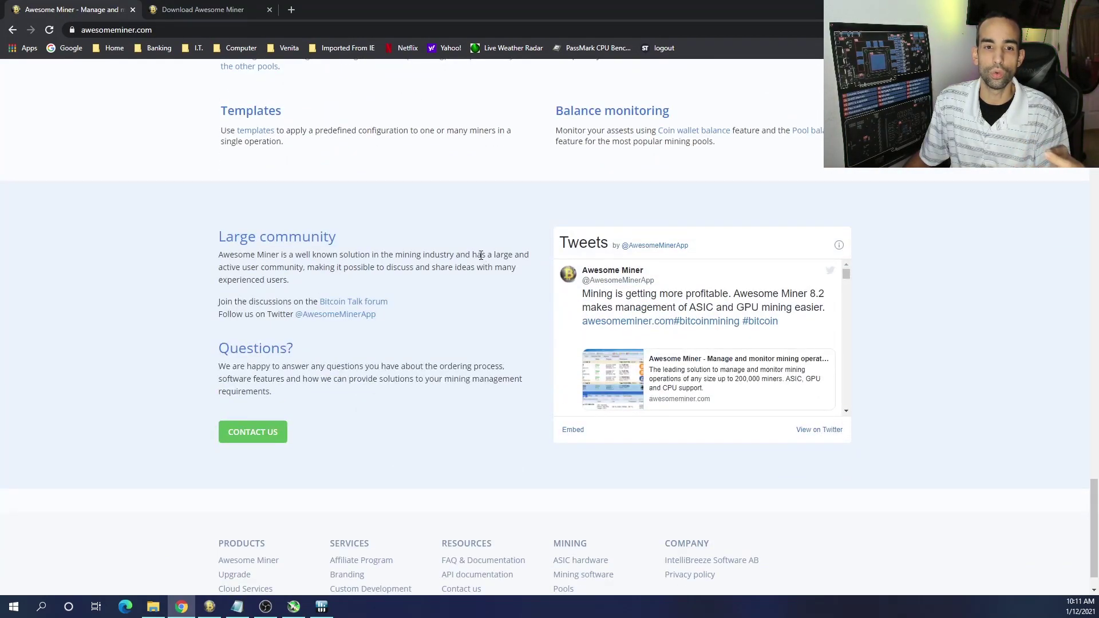
mouse_move(306, 612)
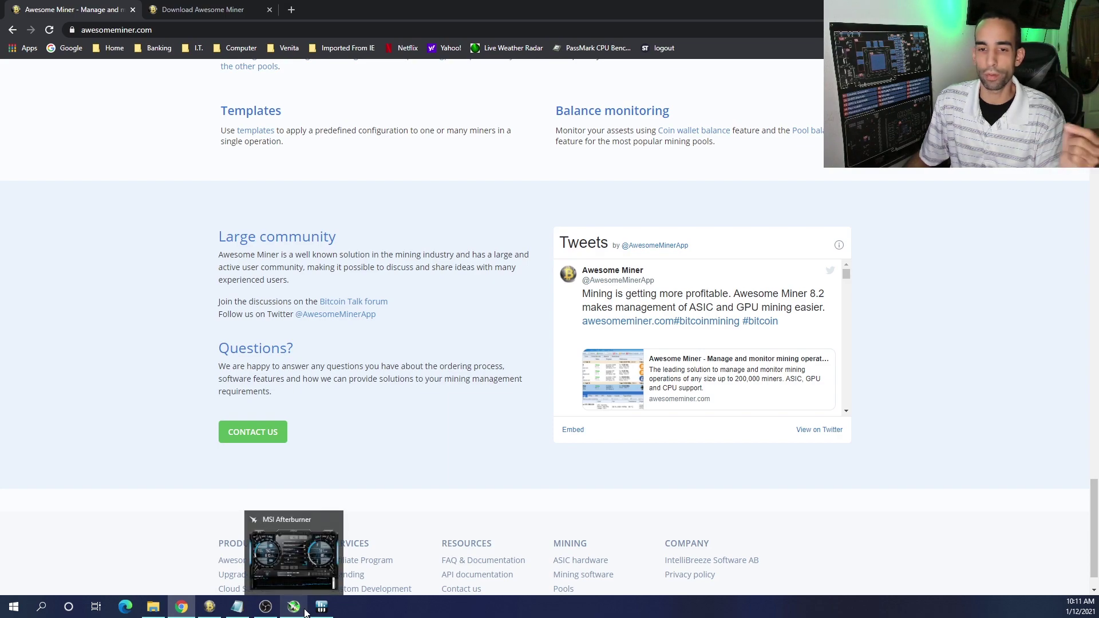
Bring Awesome Miner forward and review the nVidia GPU benchmark hashrates under Tools > Benchmark
left_click(210, 606)
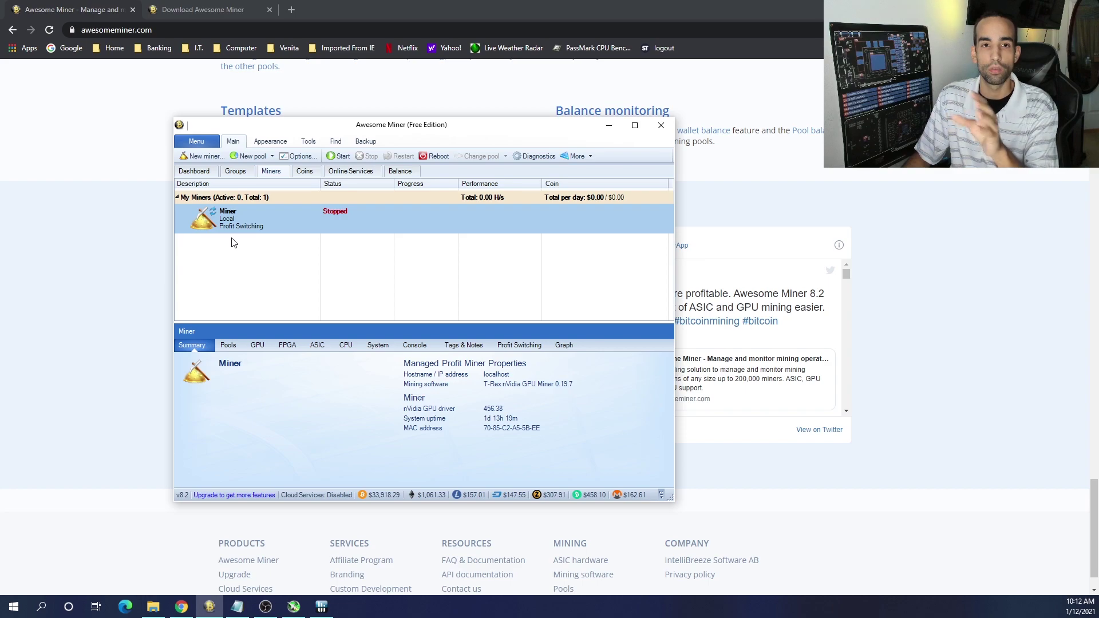
left_click(310, 142)
left_click(475, 156)
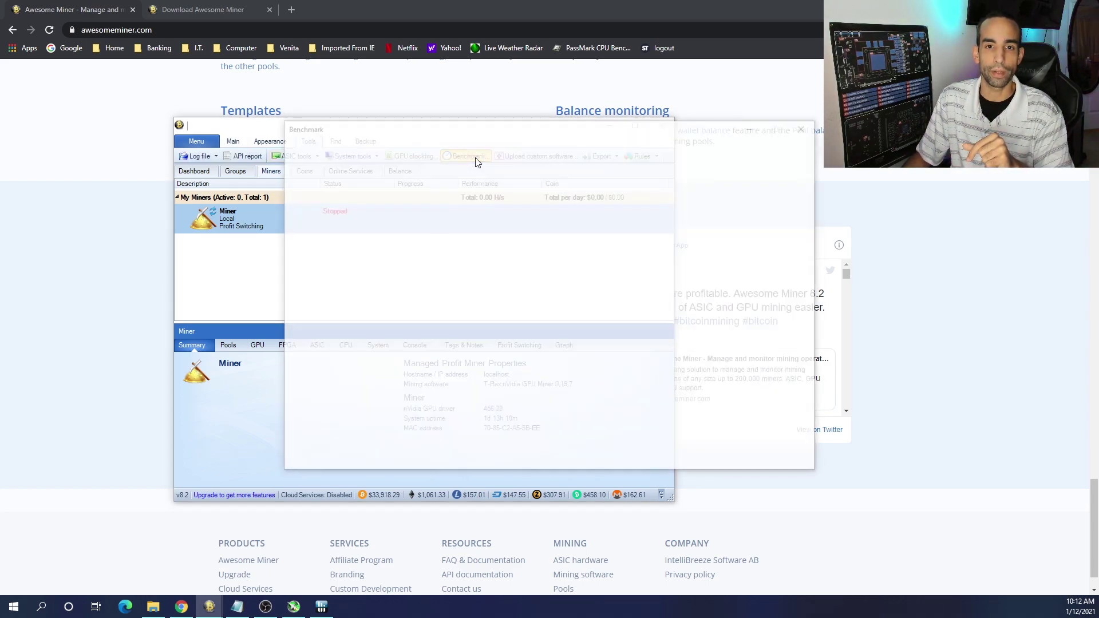
scroll(352, 213, "down", 3)
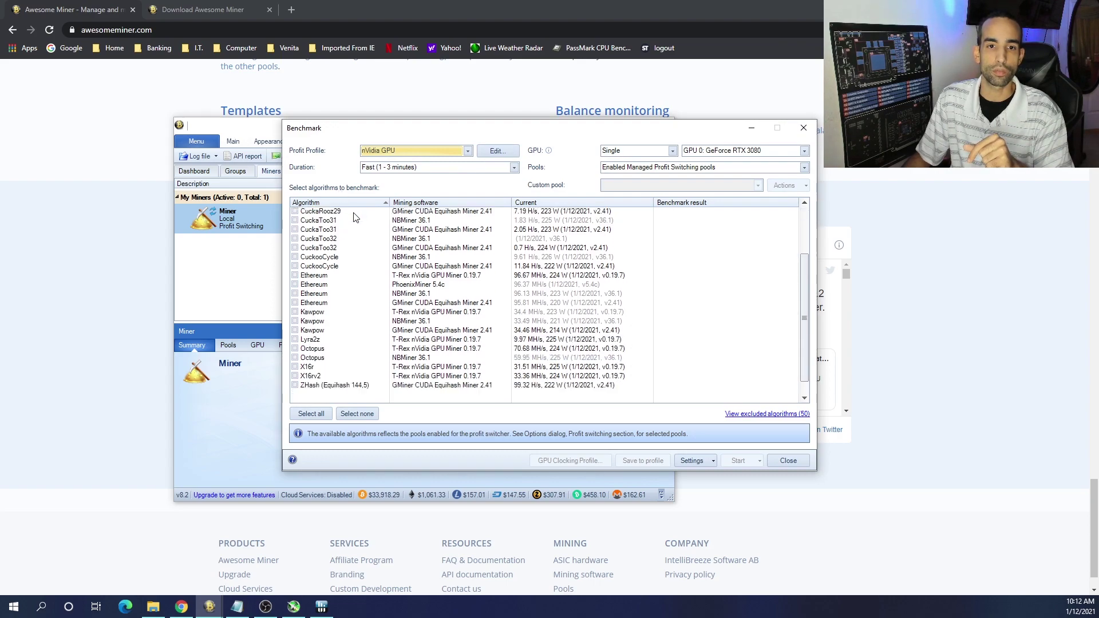
scroll(372, 246, "up", 3)
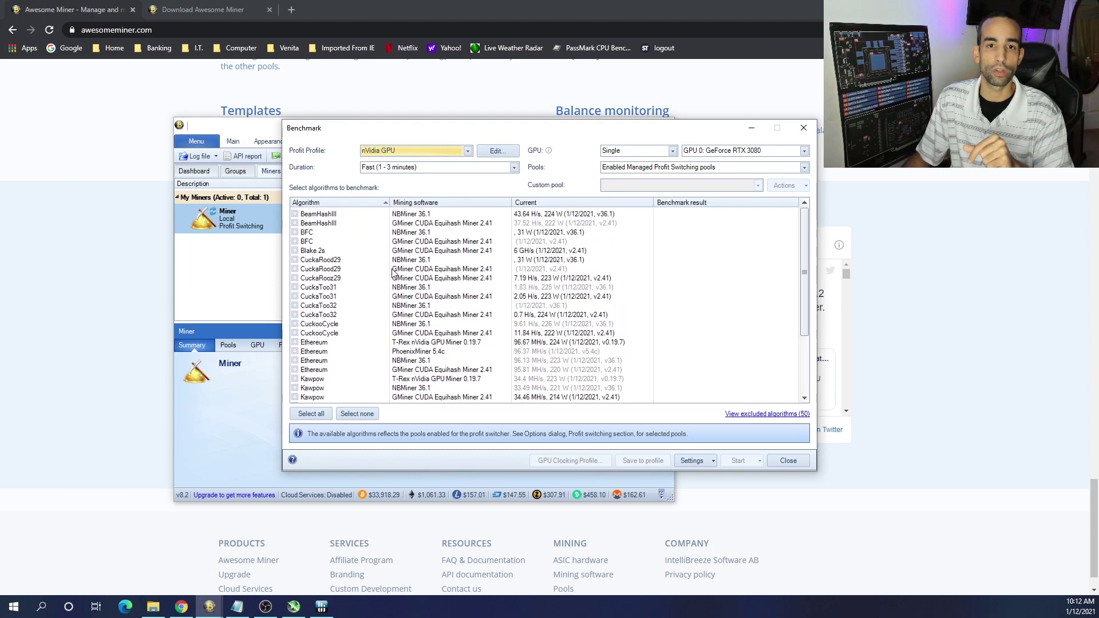
left_click(787, 460)
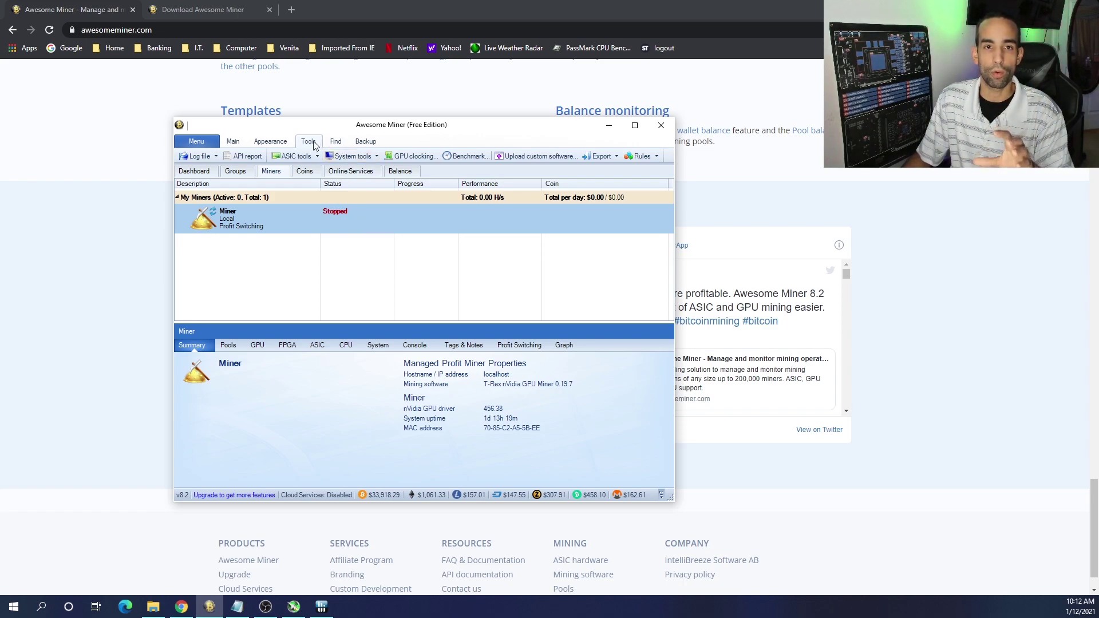
Reopen the benchmark results, scroll the algorithm list and close it again
left_click(447, 157)
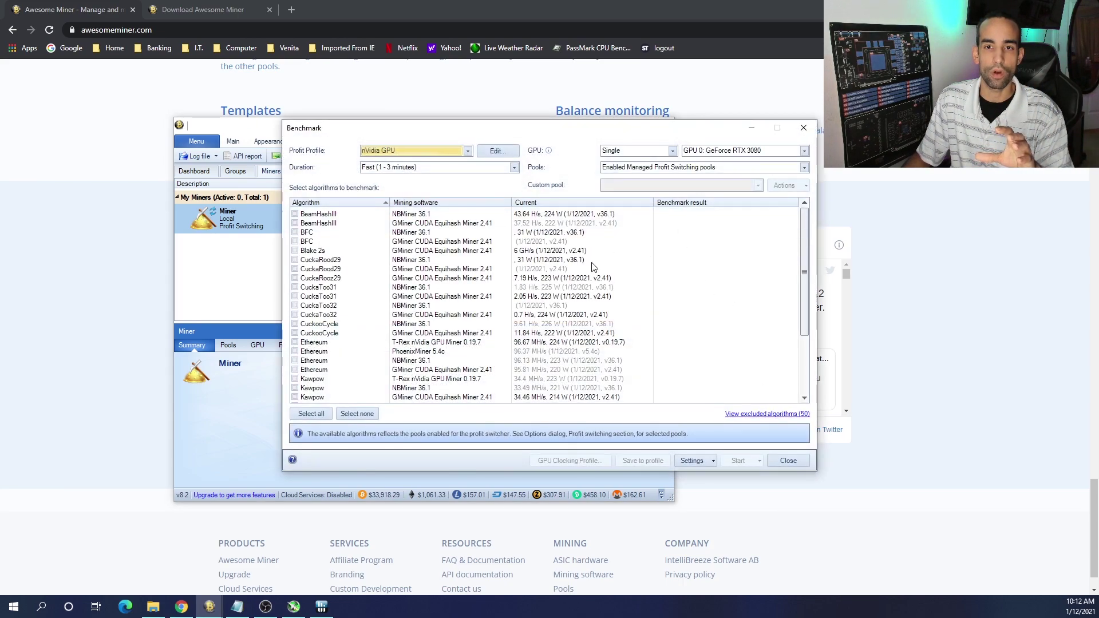
scroll(596, 335, "down", 2)
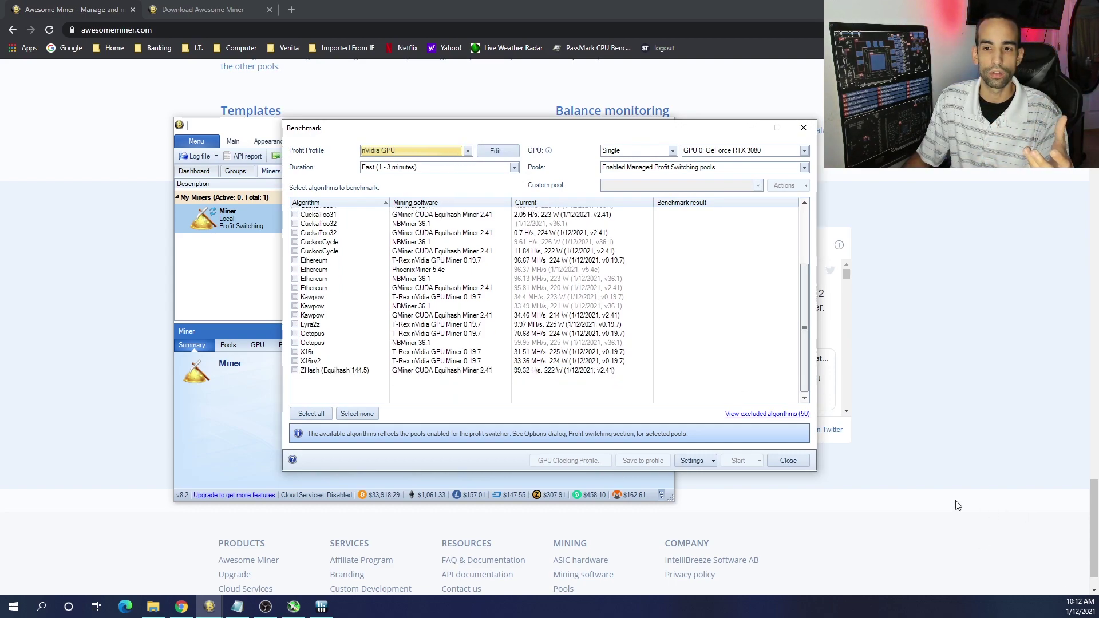
left_click(790, 461)
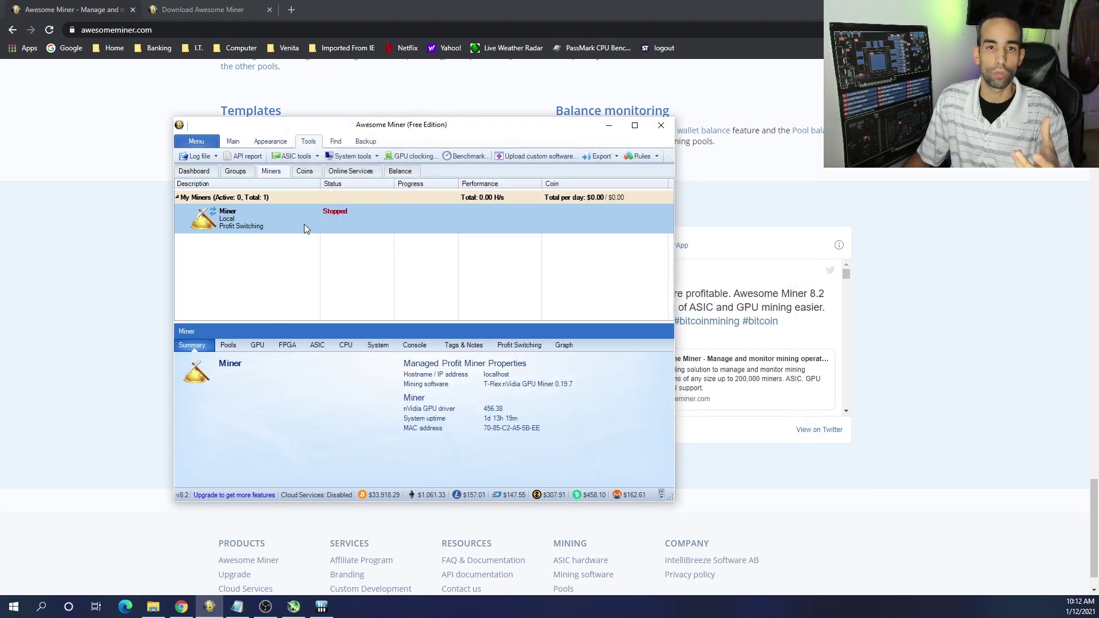
Switch from the Main ribbon to Appearance and back to the Main miner commands
left_click(233, 142)
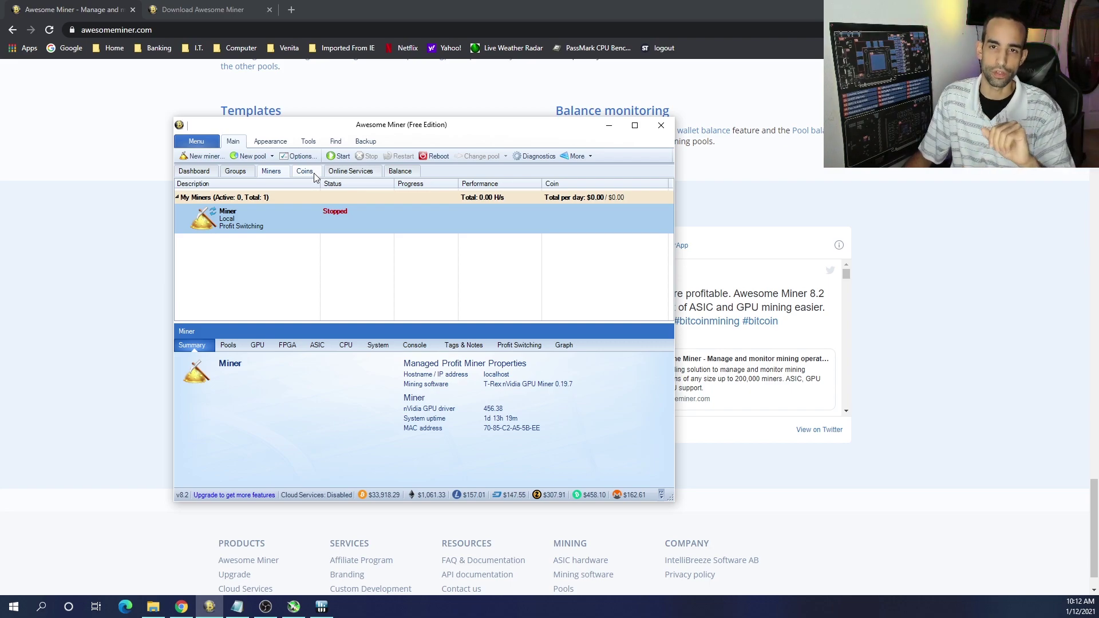
left_click(270, 141)
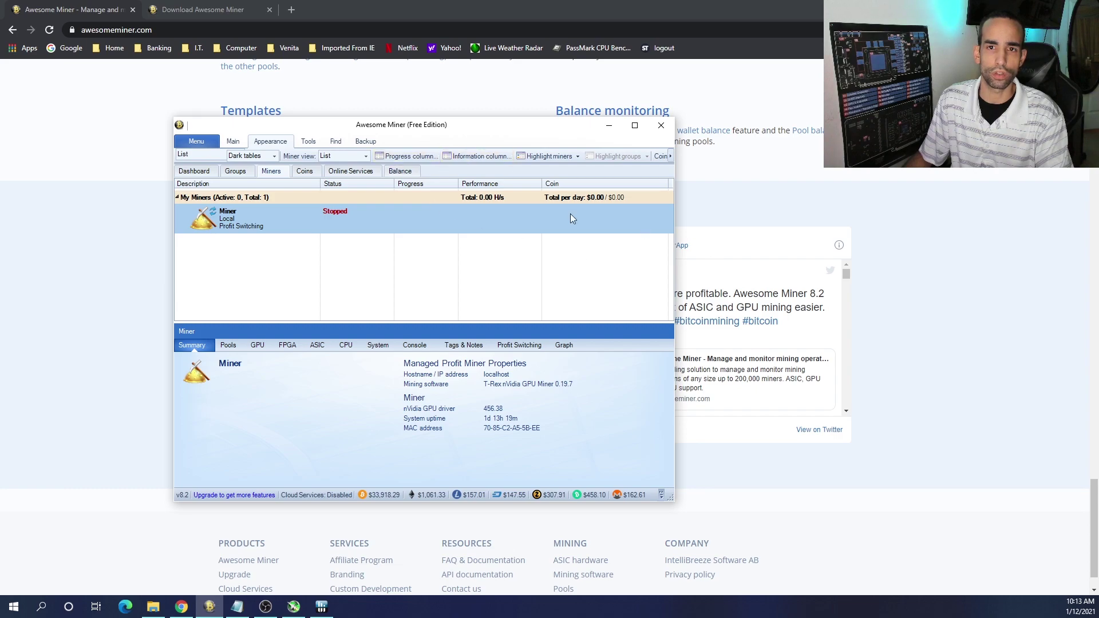
left_click(234, 143)
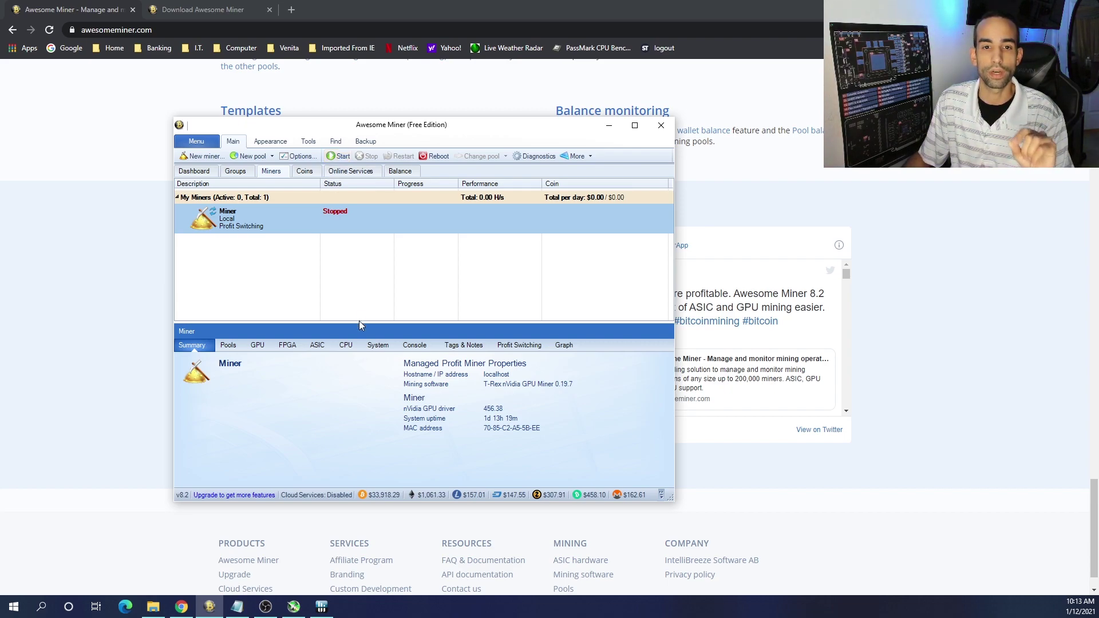
Rank Online Services pools by the nVidia GPU profit profile, noting NiceHash Ethereum and SHA-256 entries
left_click(339, 173)
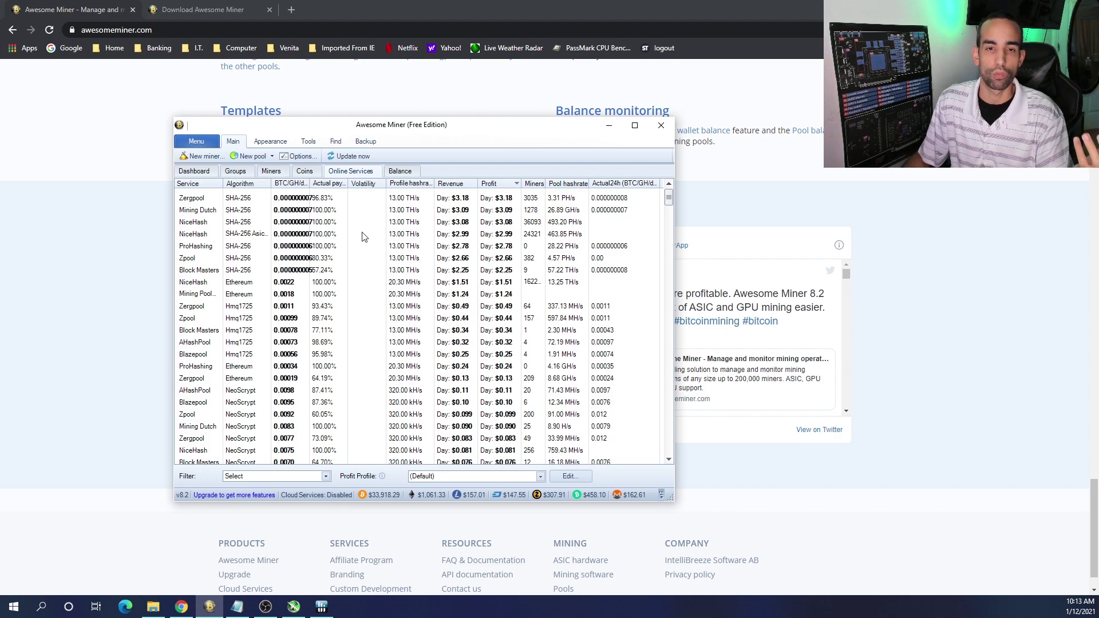
left_click(303, 172)
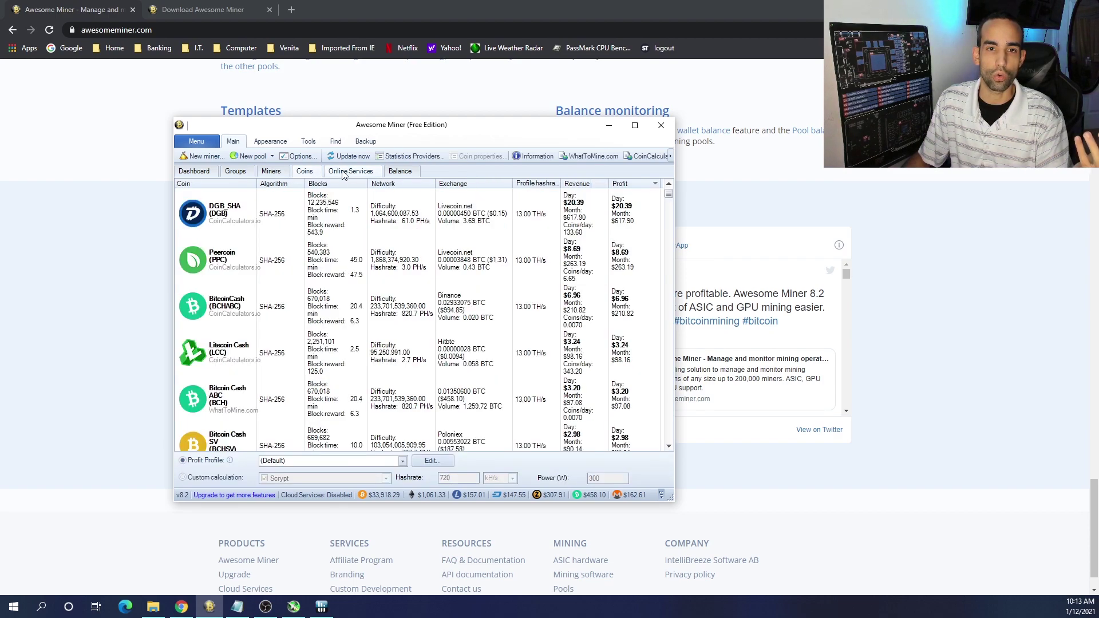
left_click(350, 172)
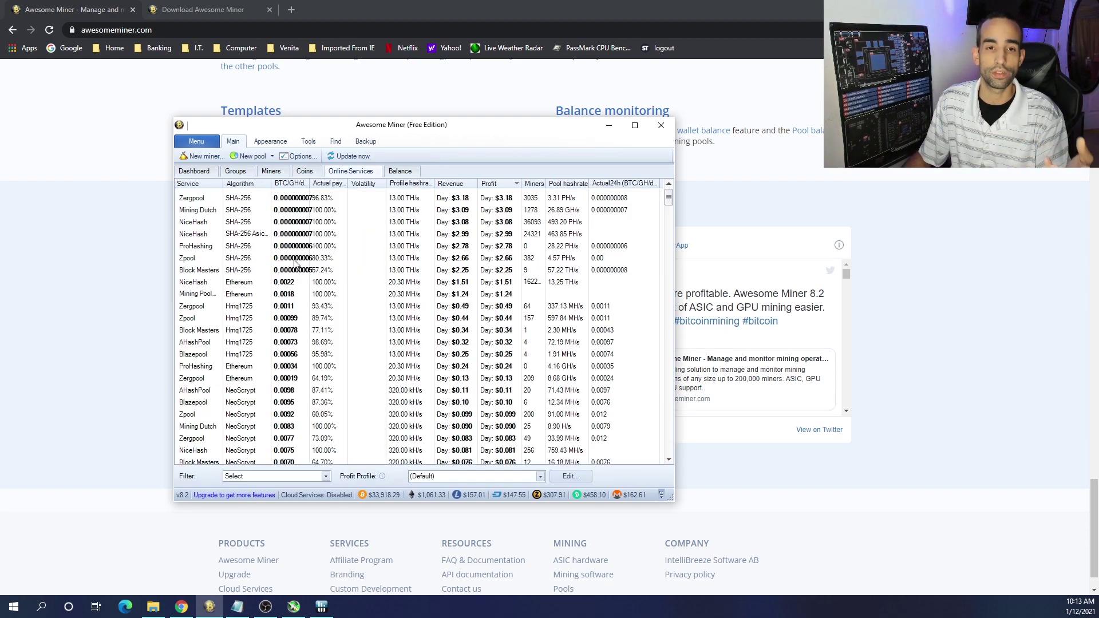
left_click(513, 476)
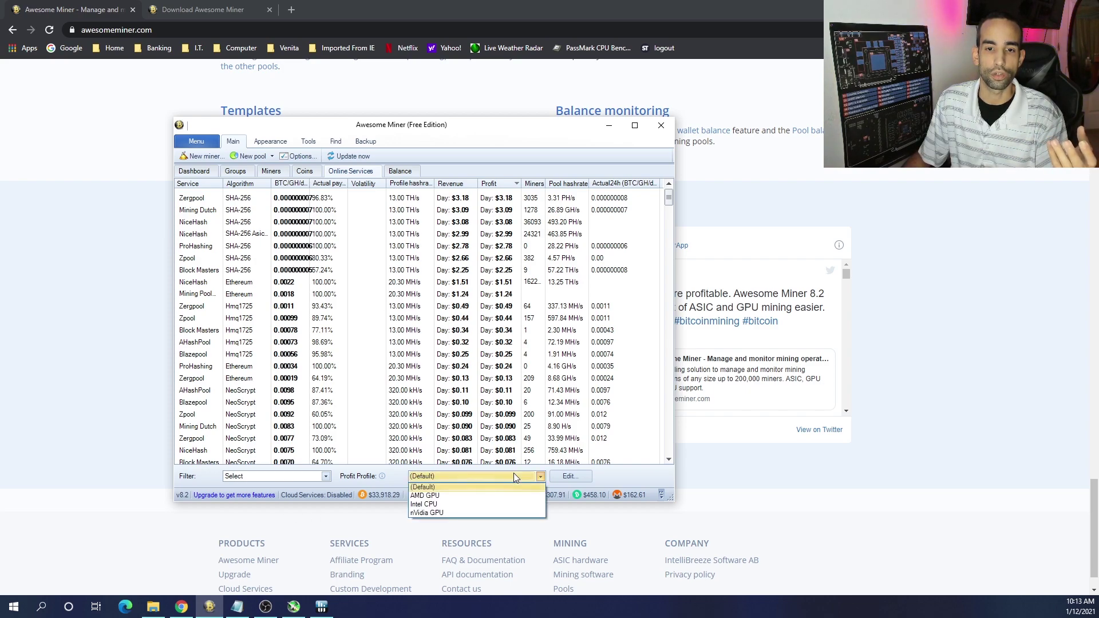
left_click(495, 512)
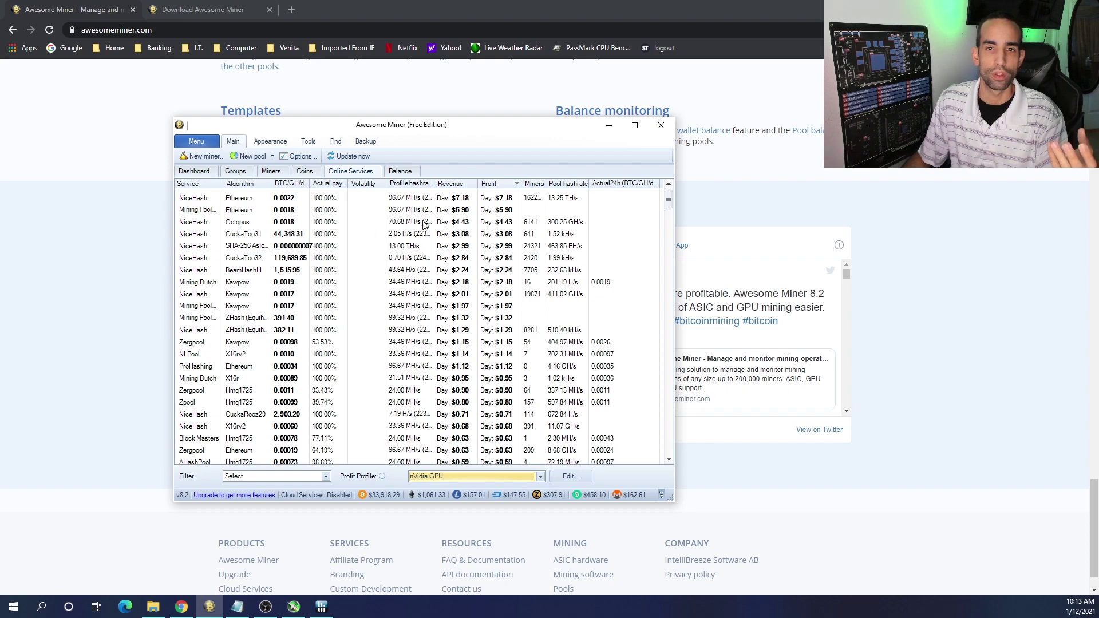
left_click(454, 200)
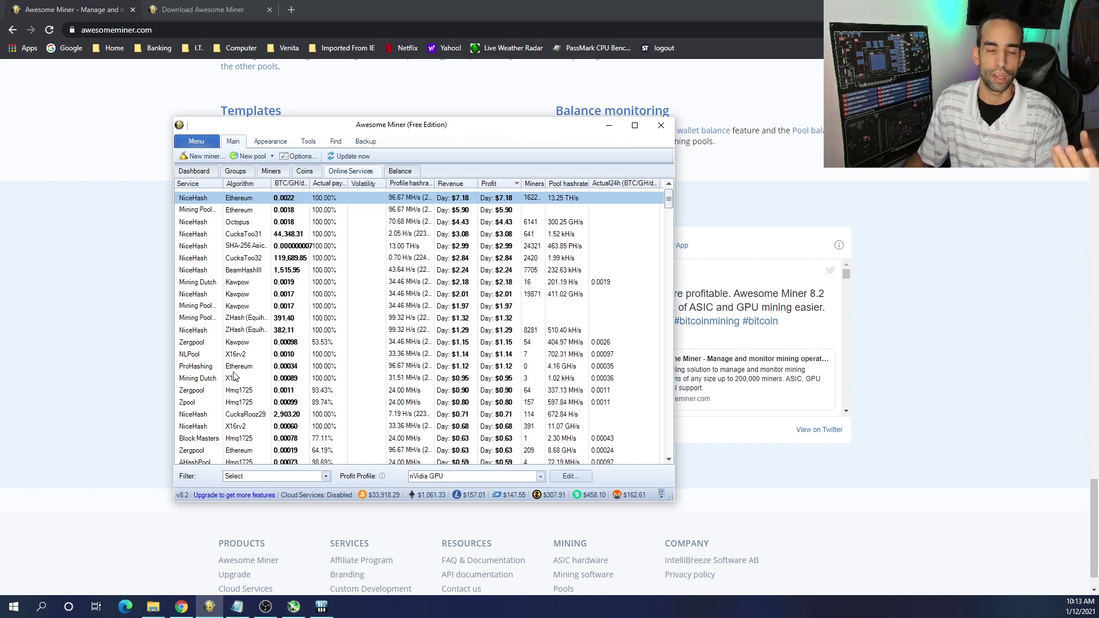
left_click(246, 248)
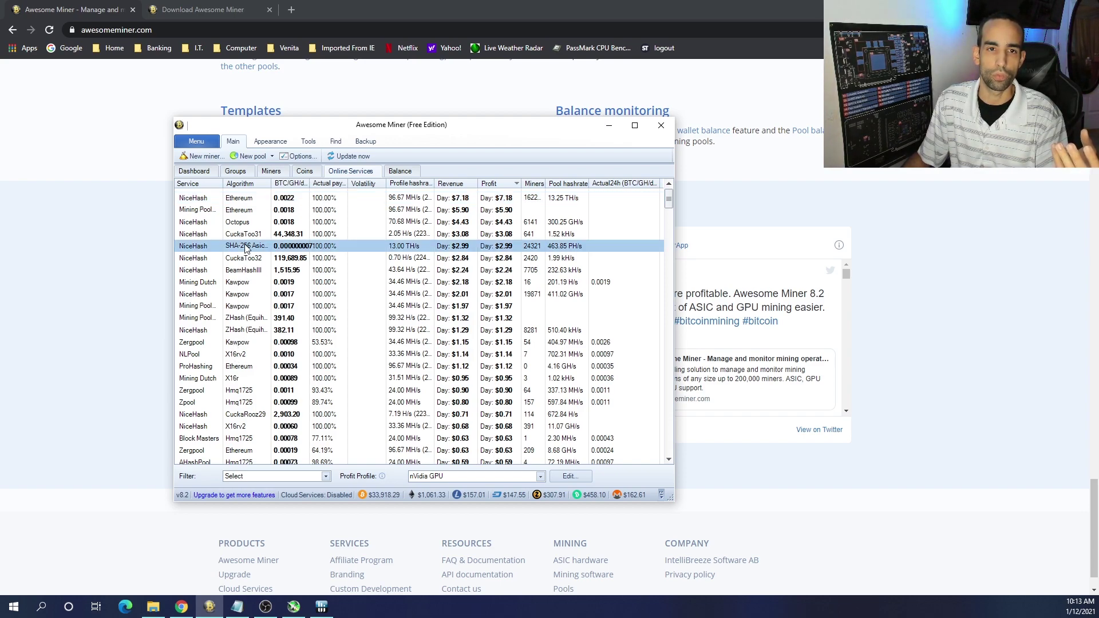
Open Options on the Algorithms page and scroll to the SHA-256 and Scrypt entries
left_click(293, 157)
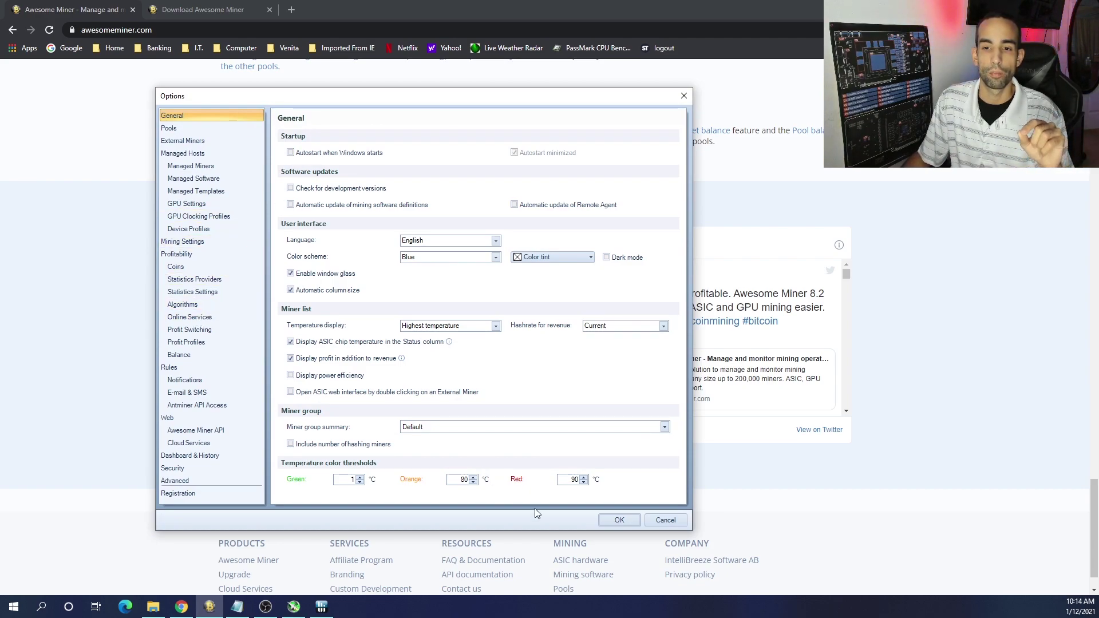
left_click(666, 521)
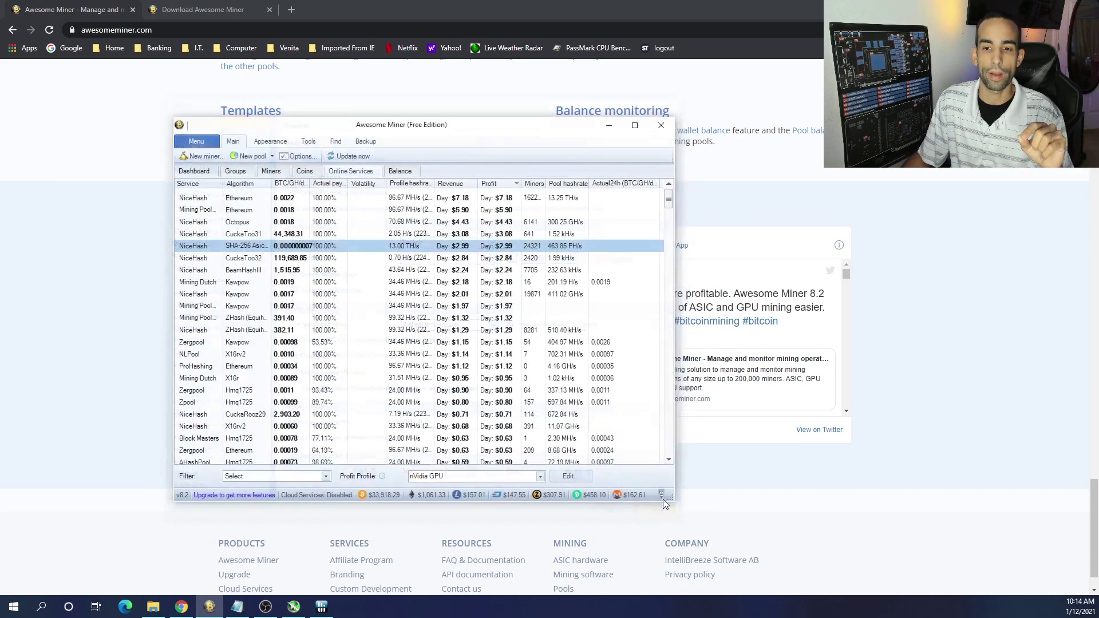
left_click(296, 156)
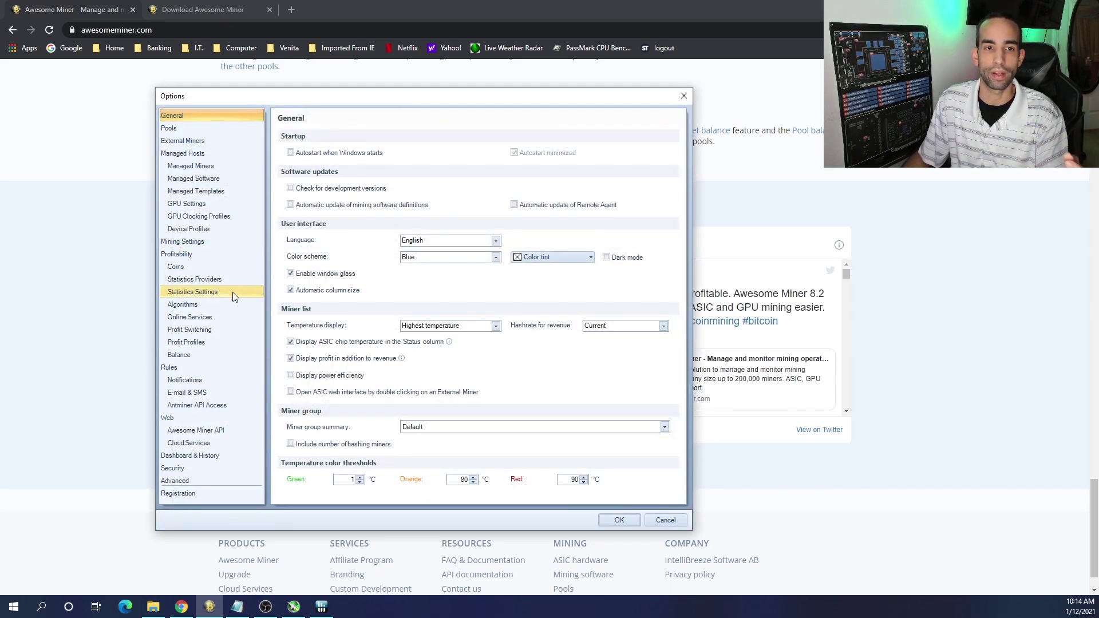
left_click(224, 304)
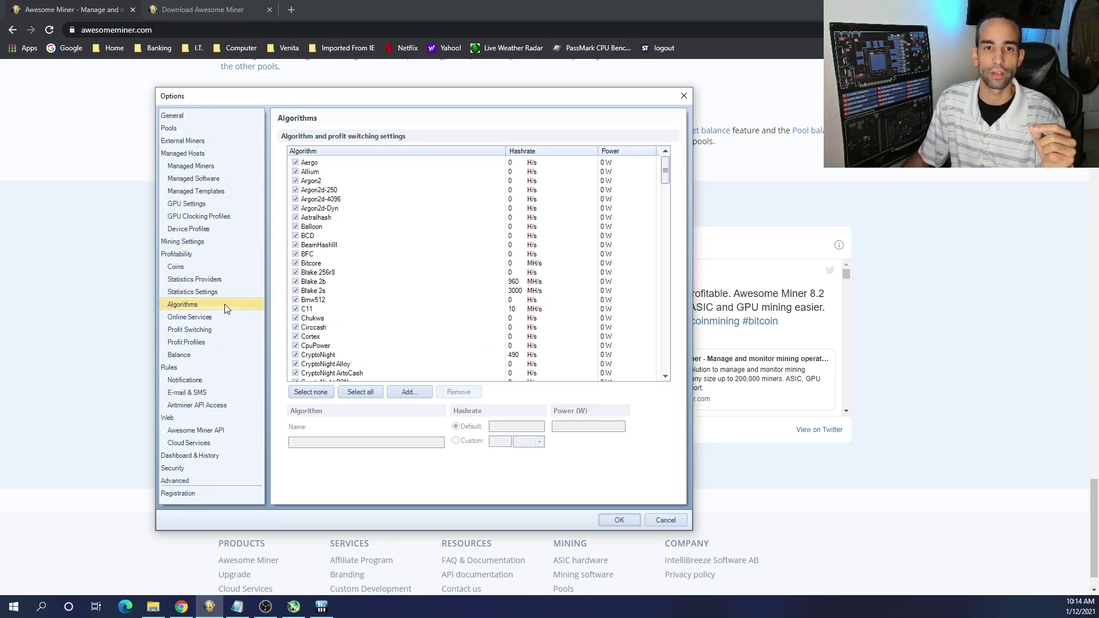
left_click(669, 522)
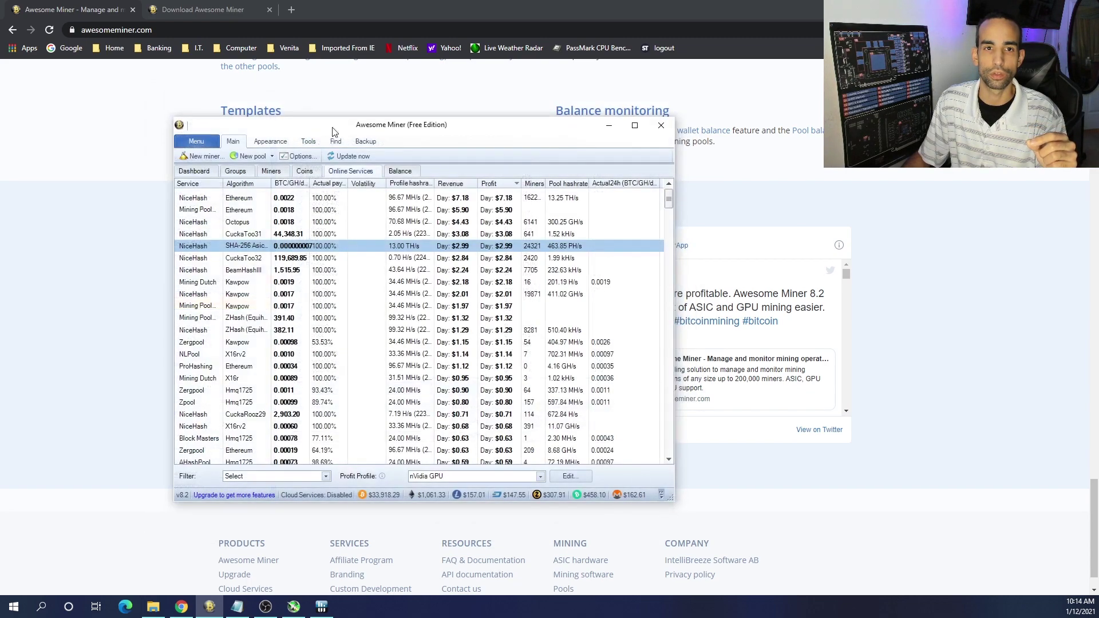
left_click(297, 156)
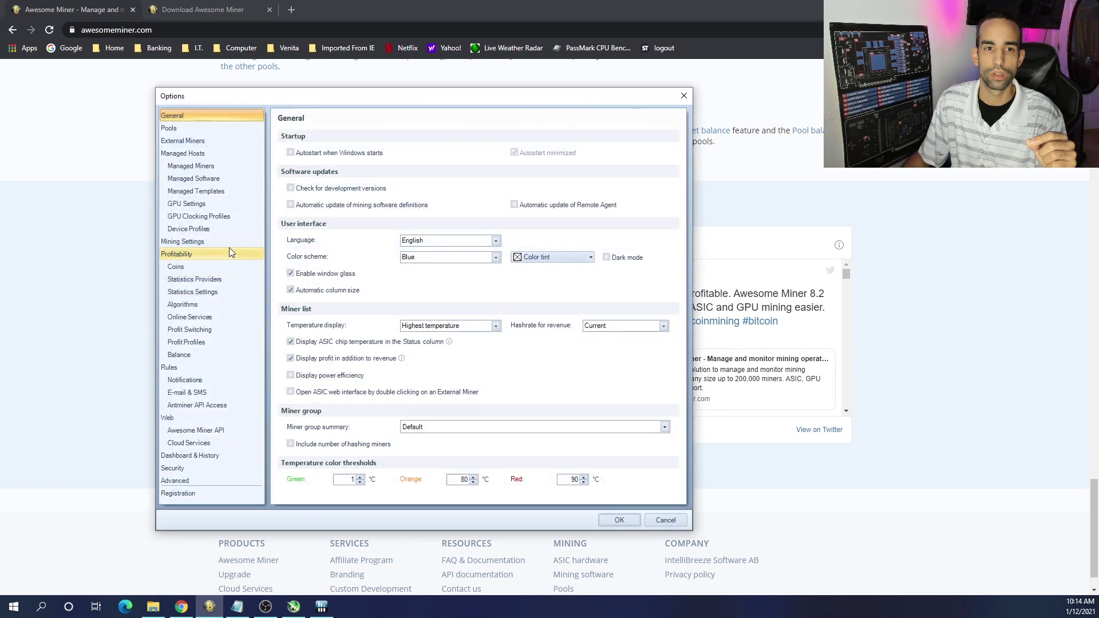
left_click(221, 304)
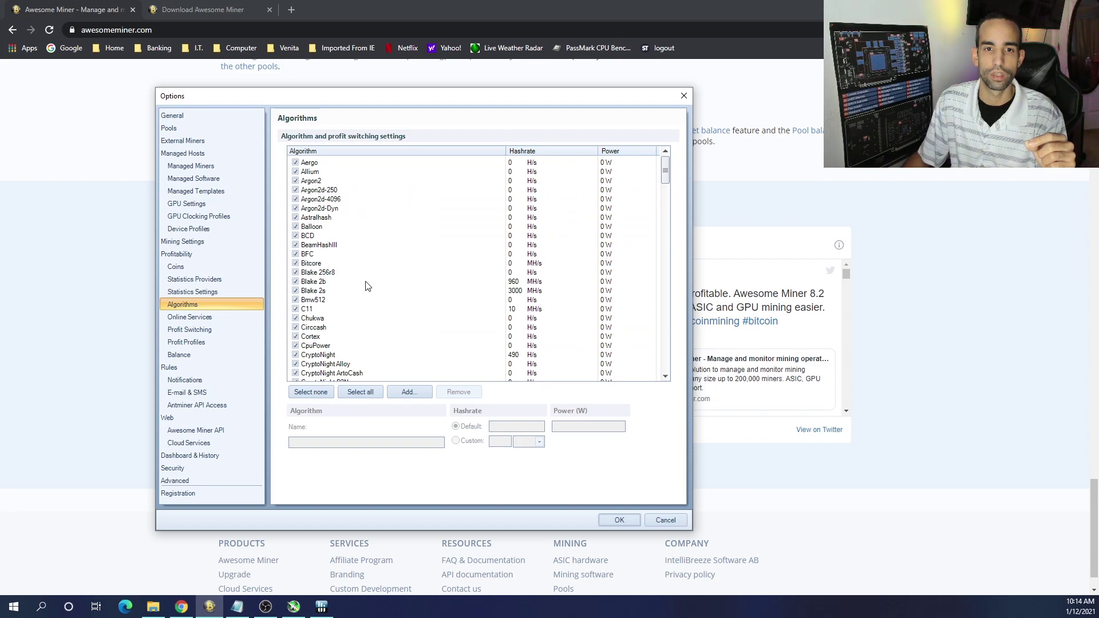
scroll(390, 302, "down", 5)
scroll(390, 301, "down", 3)
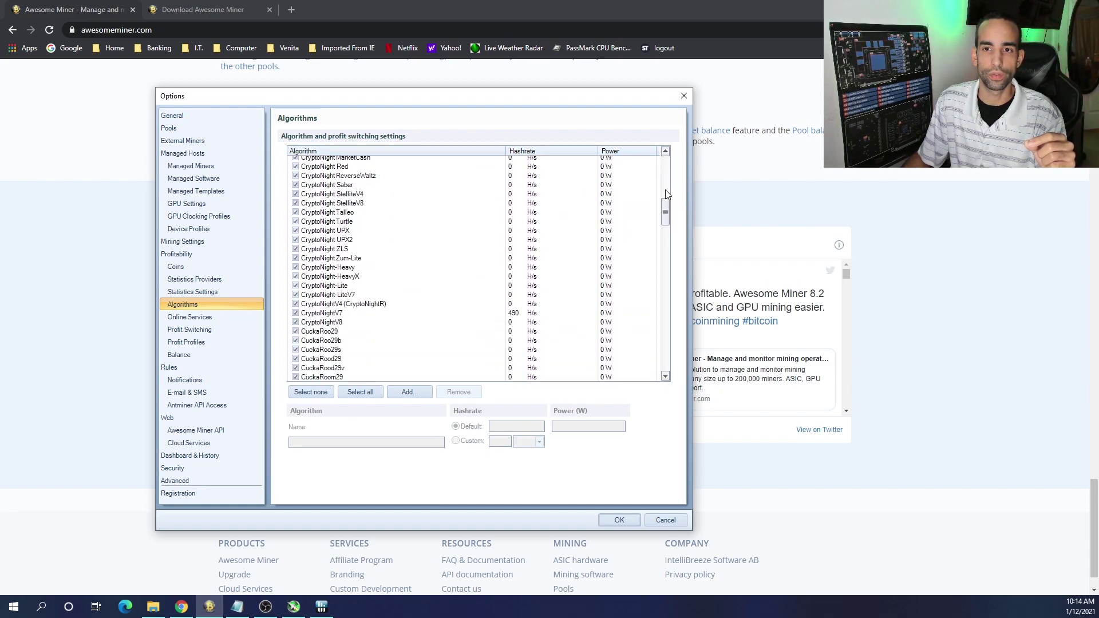
left_click_drag(665, 190, 661, 300)
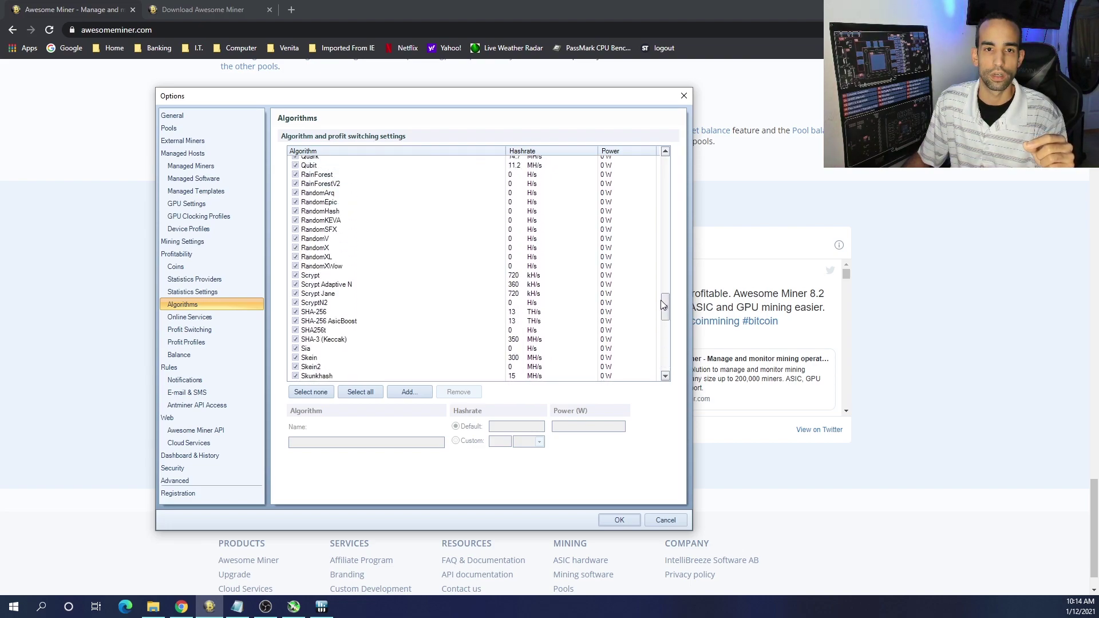
Untick SHA-256, SHA-256 AsicBoost, SHA256t, Scrypt Jane, Scrypt Adaptive N, Scrypt and ScryptN2
left_click(297, 312)
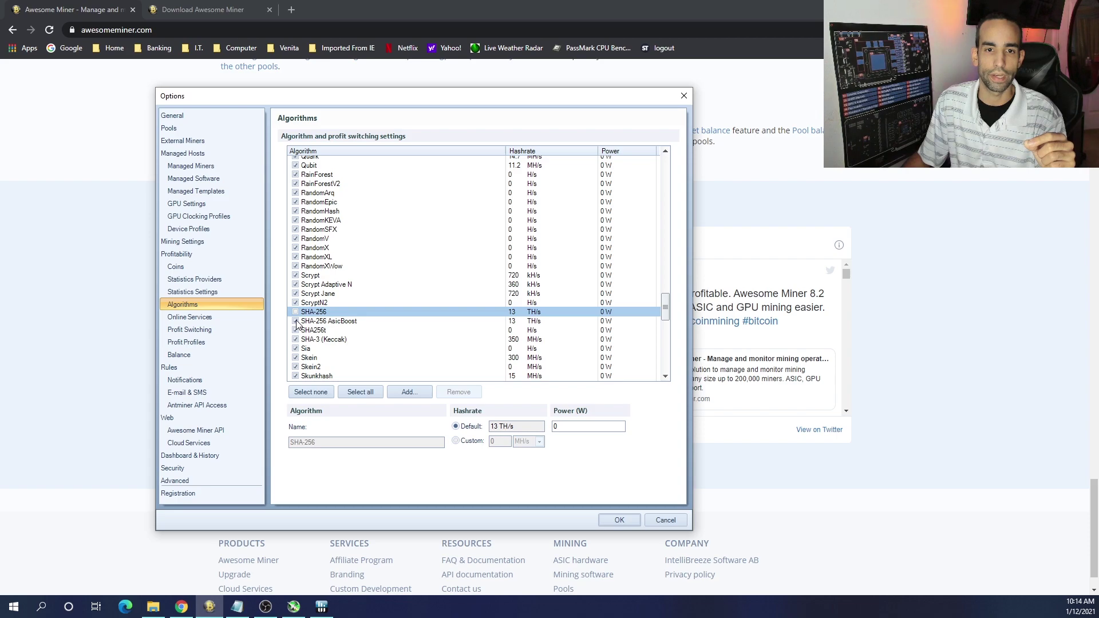
left_click(295, 321)
left_click(296, 330)
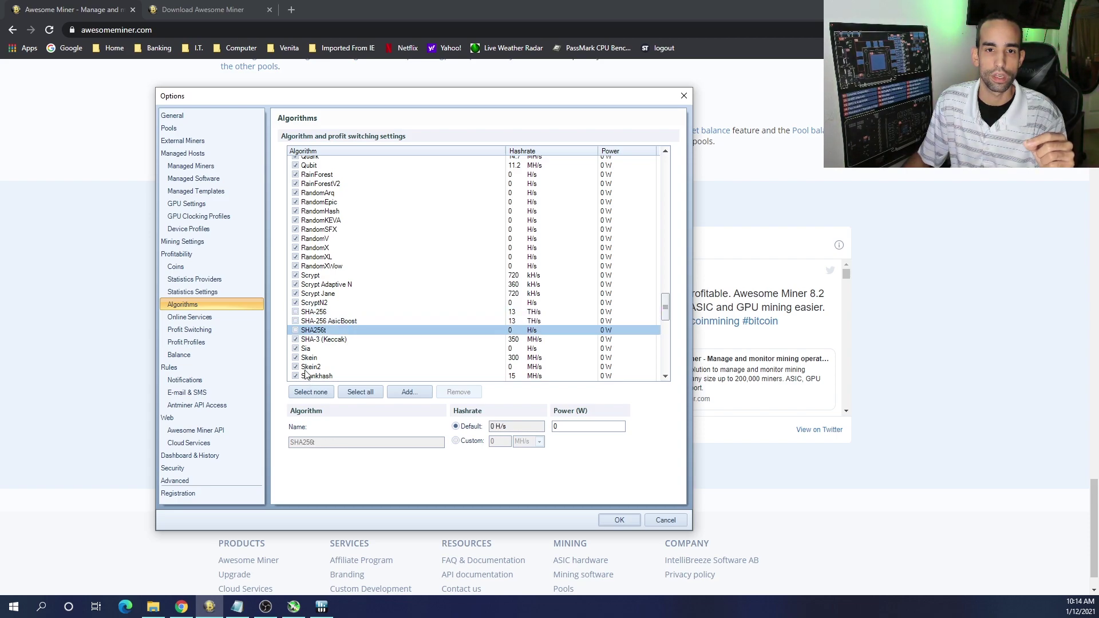
left_click(296, 294)
left_click(296, 285)
left_click(296, 275)
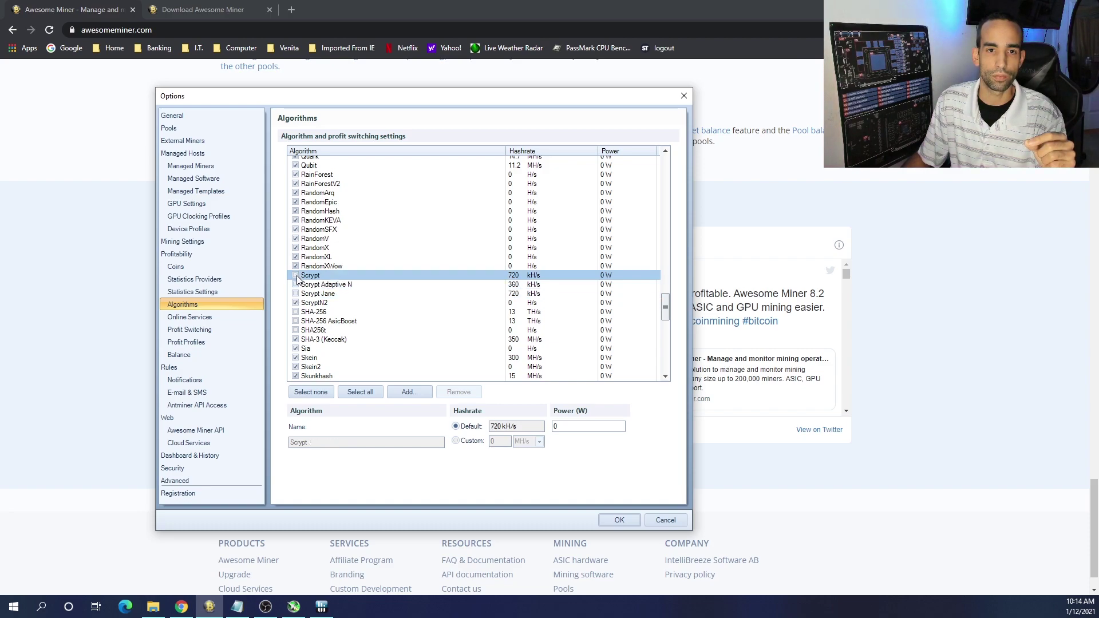
left_click(296, 303)
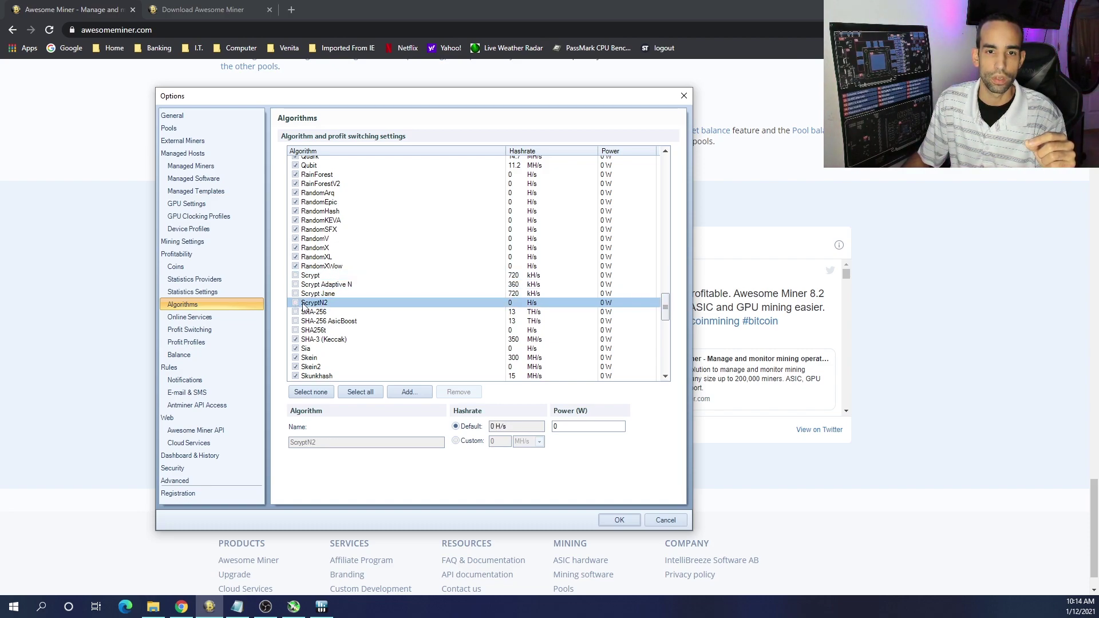
left_click(342, 277)
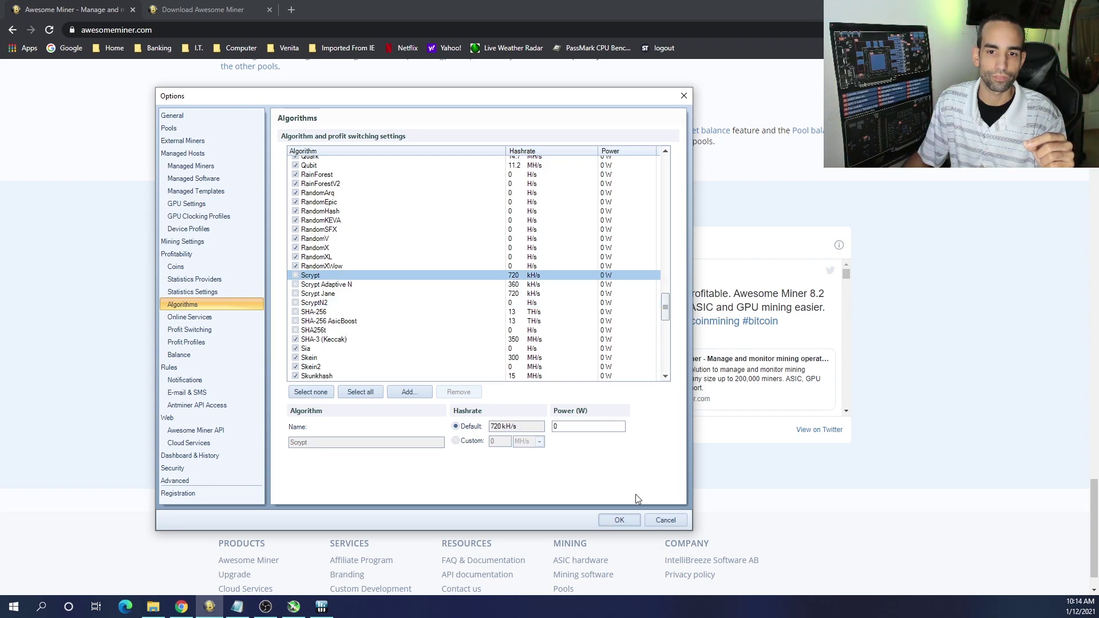
Save the algorithm changes with OK, then select the stopped profit-switching Miner in Miners
left_click(619, 520)
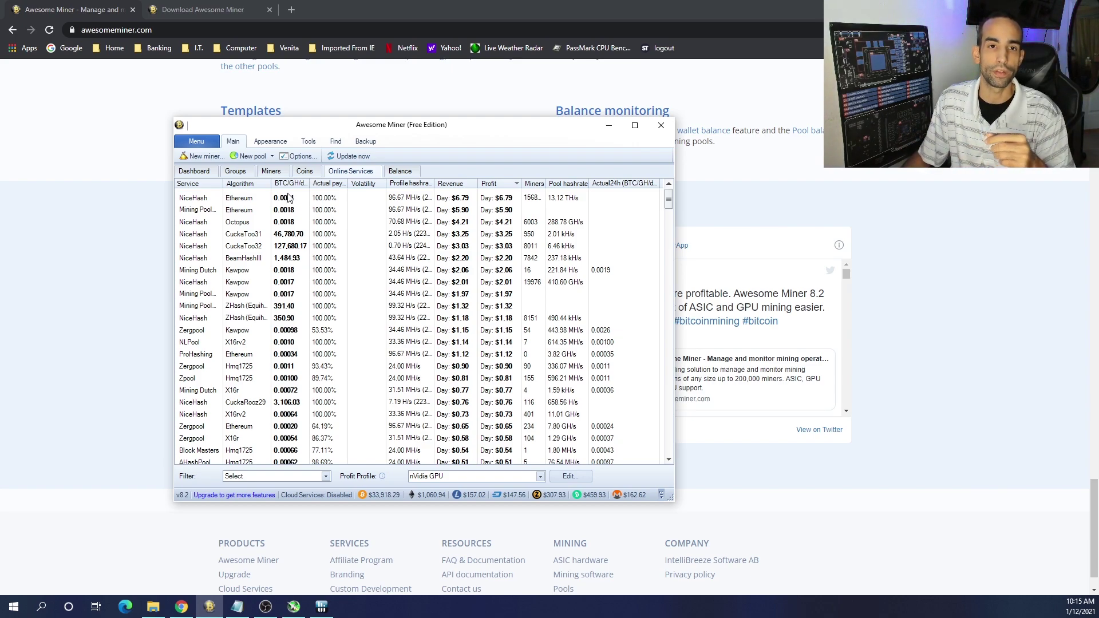
left_click(304, 170)
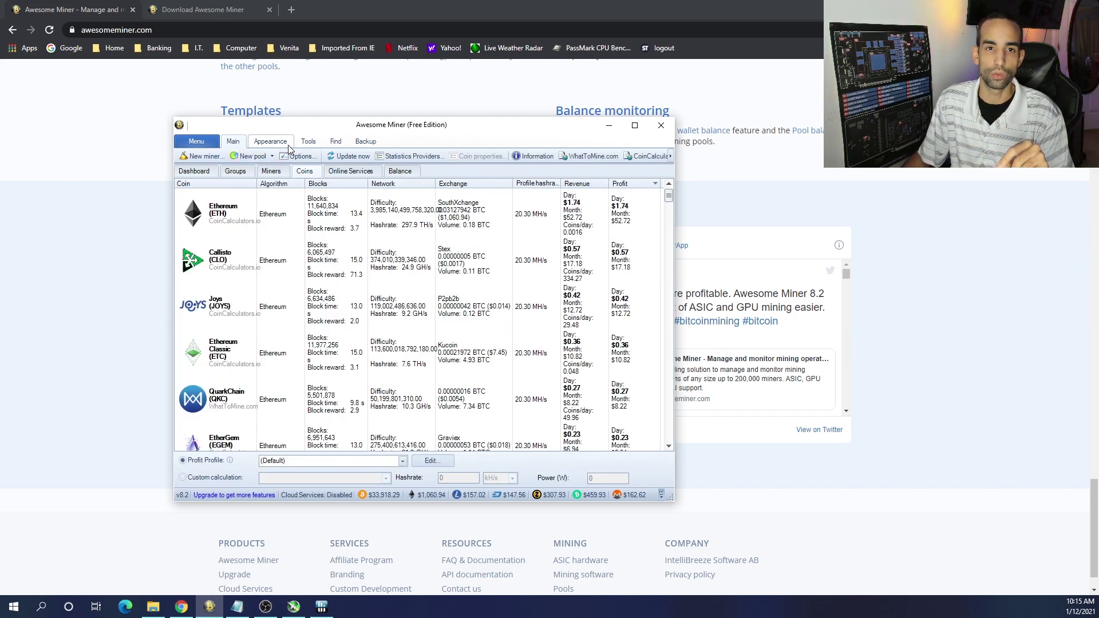
left_click(272, 171)
left_click(277, 213)
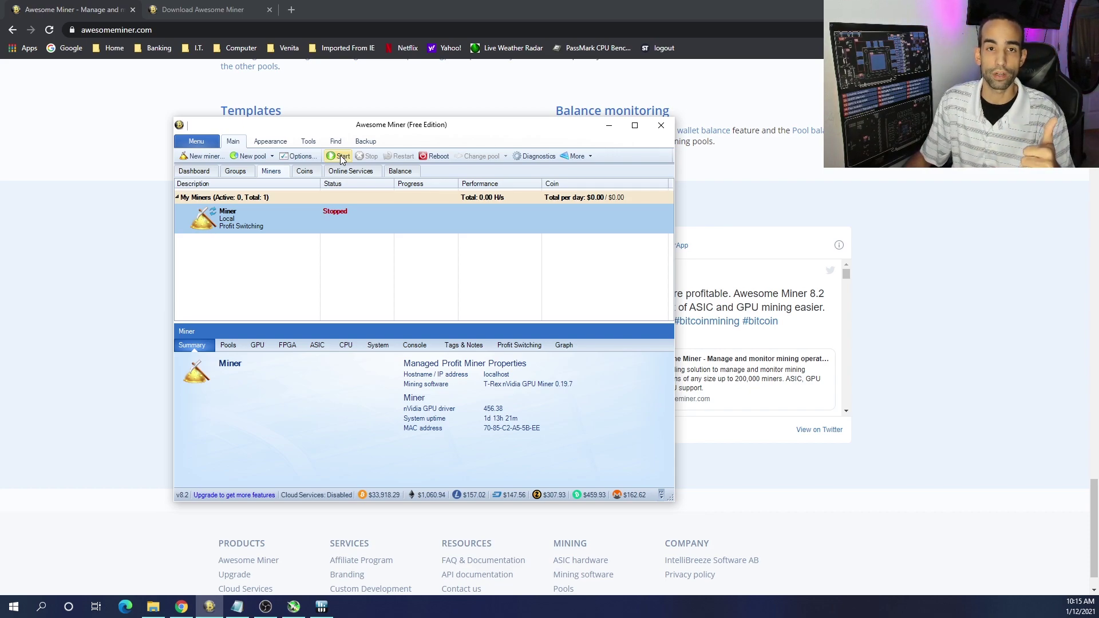
left_click(299, 156)
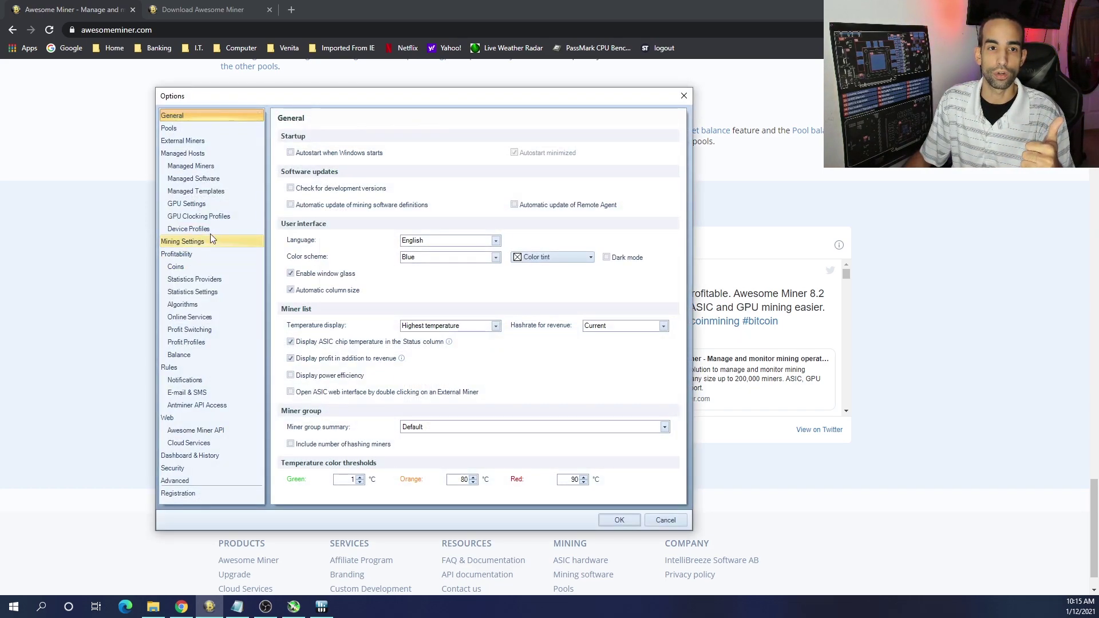
left_click(226, 338)
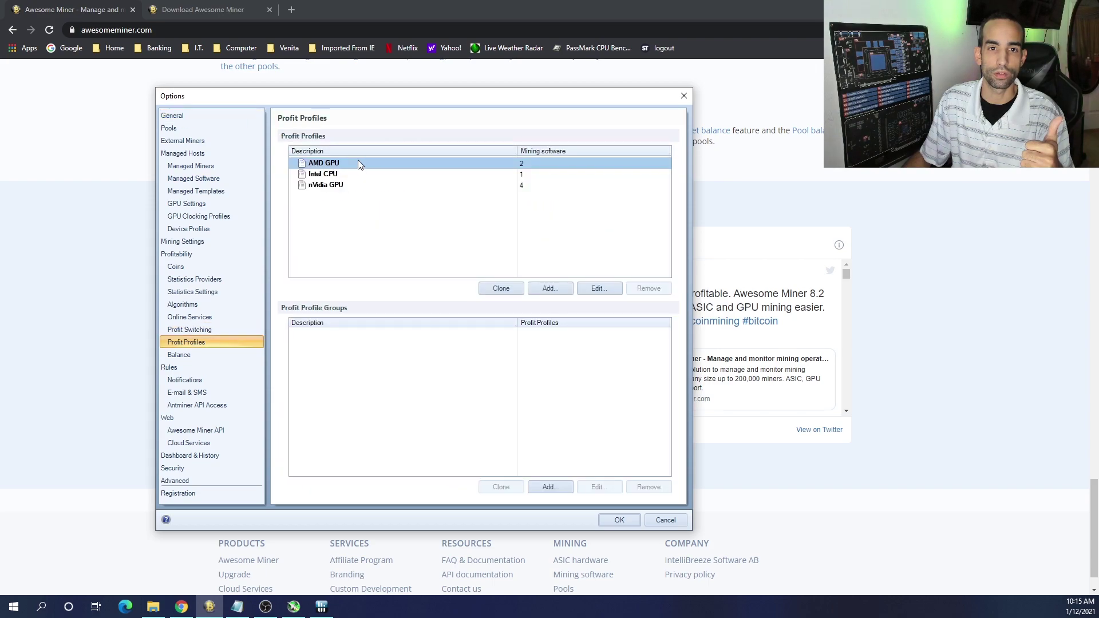
double_click(358, 185)
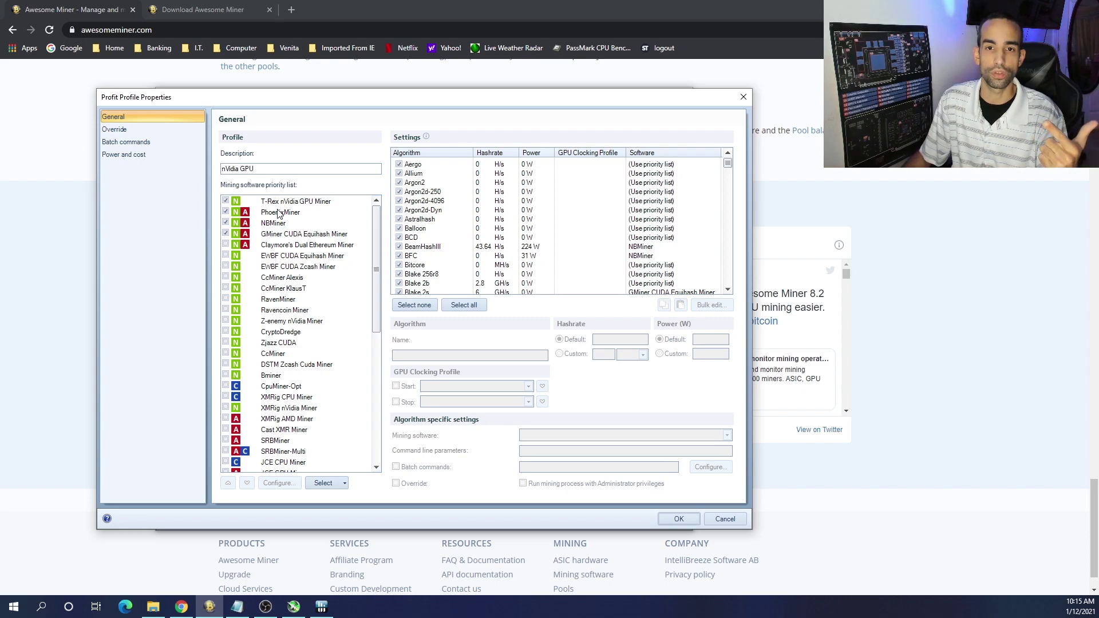
left_click(738, 518)
left_click(619, 519)
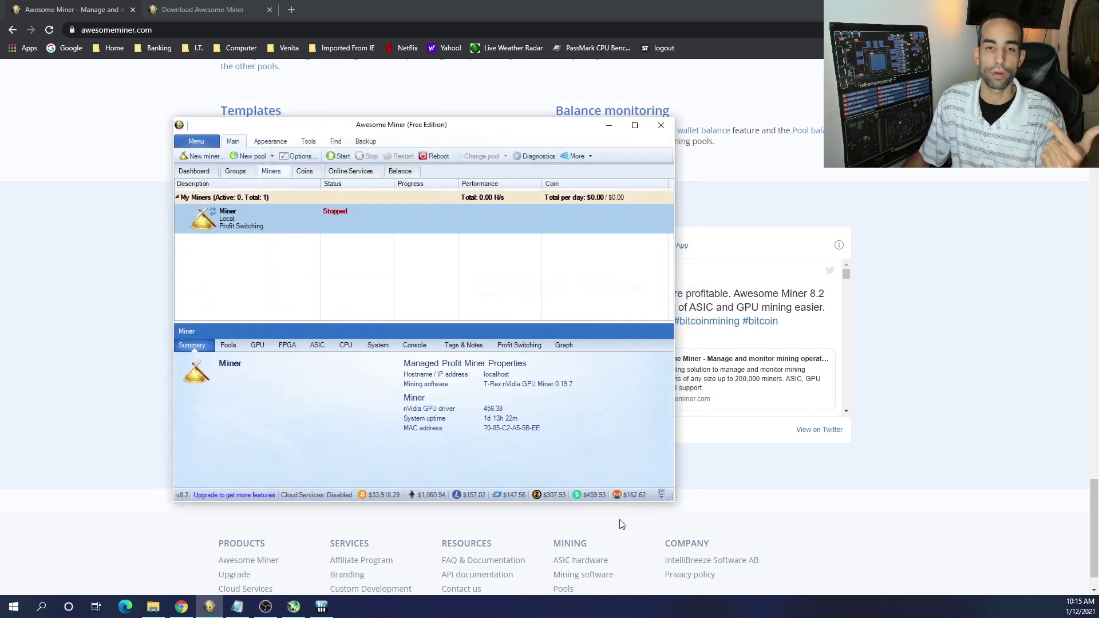
Show Online Services, then review the Online Services and Profit Switching pages in Options
left_click(331, 172)
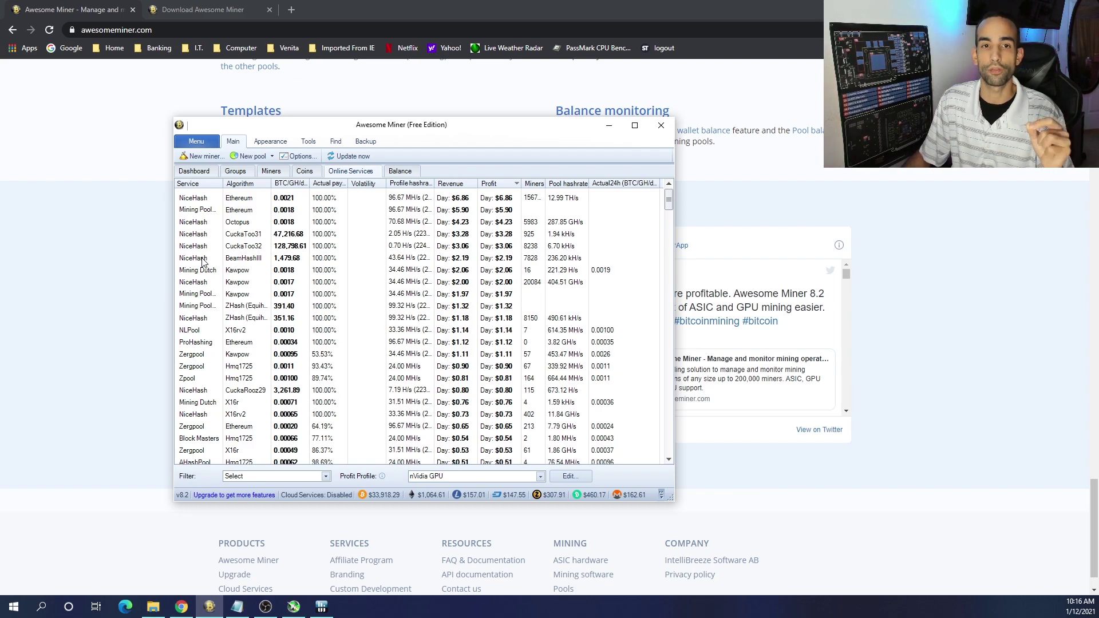
left_click(300, 156)
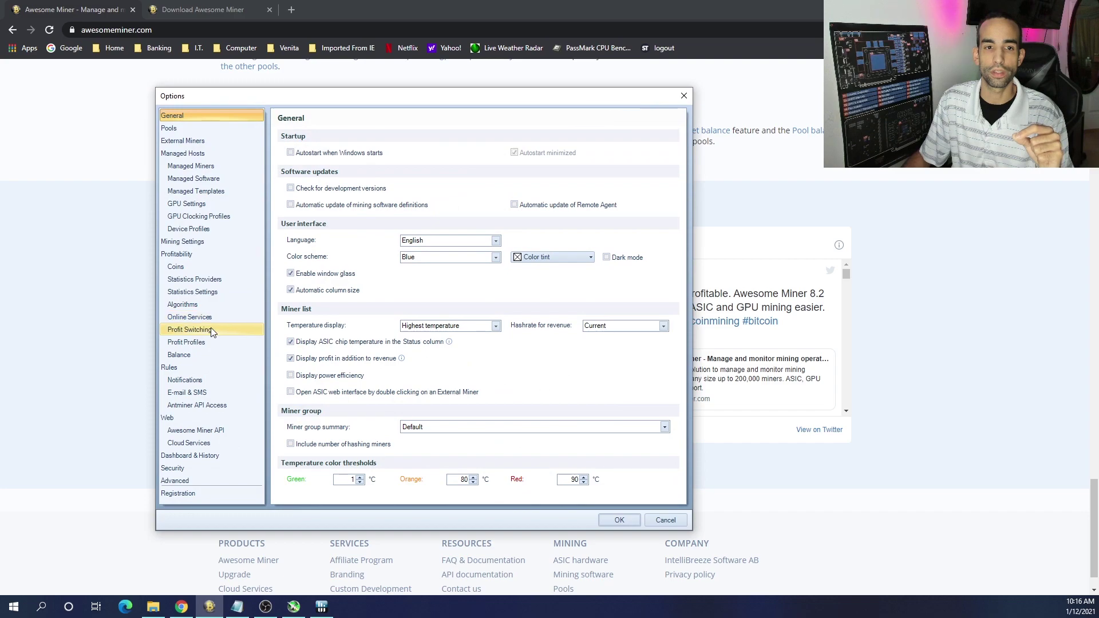
left_click(210, 319)
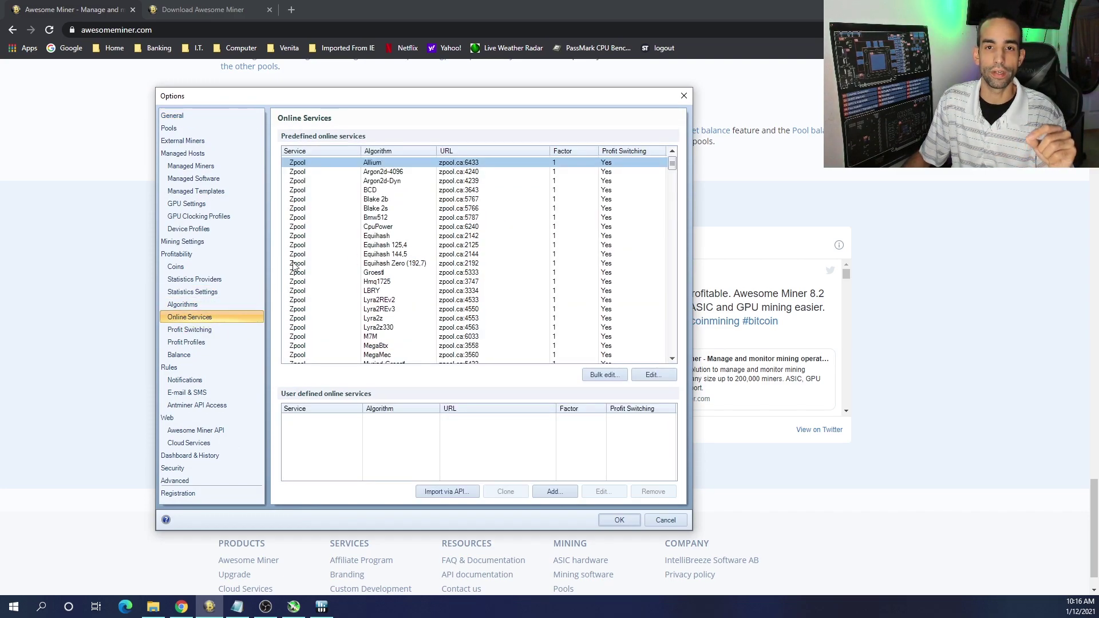
left_click(218, 328)
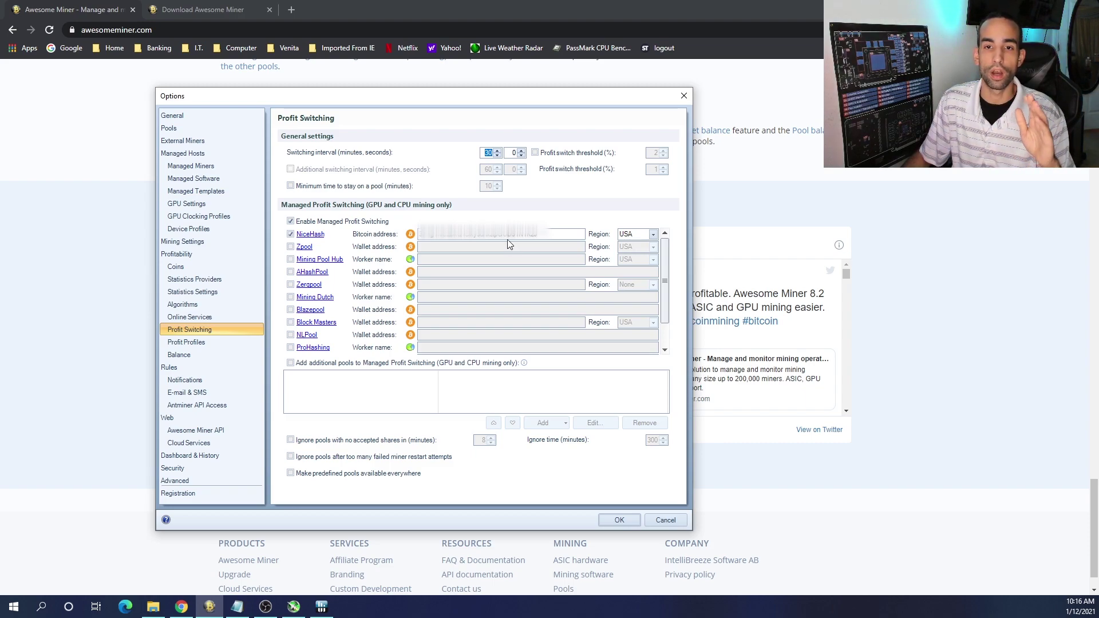
left_click(618, 519)
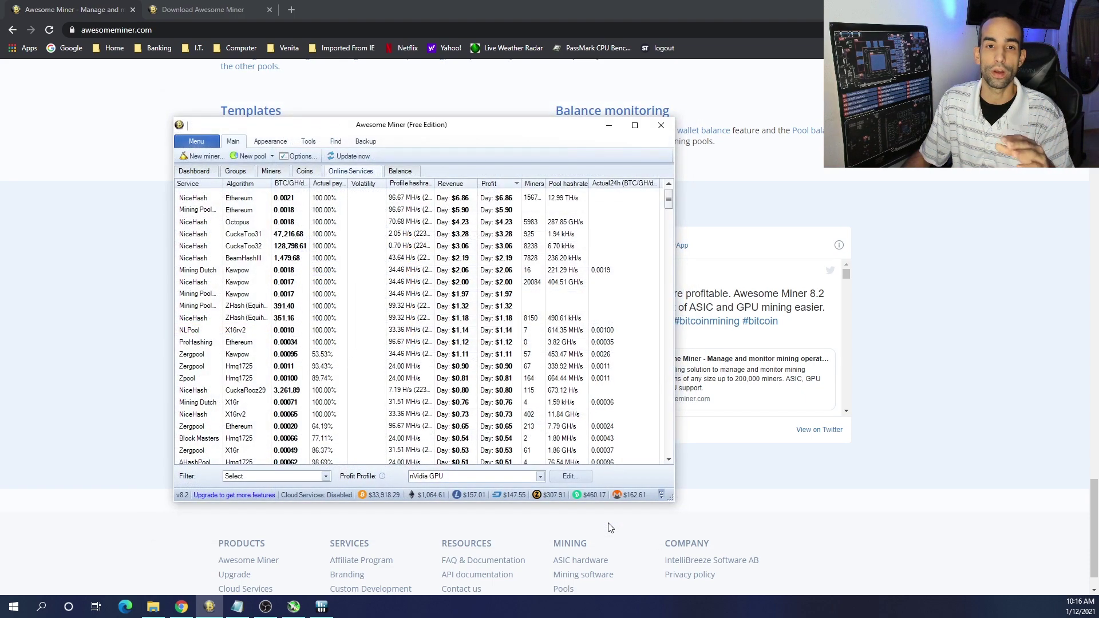